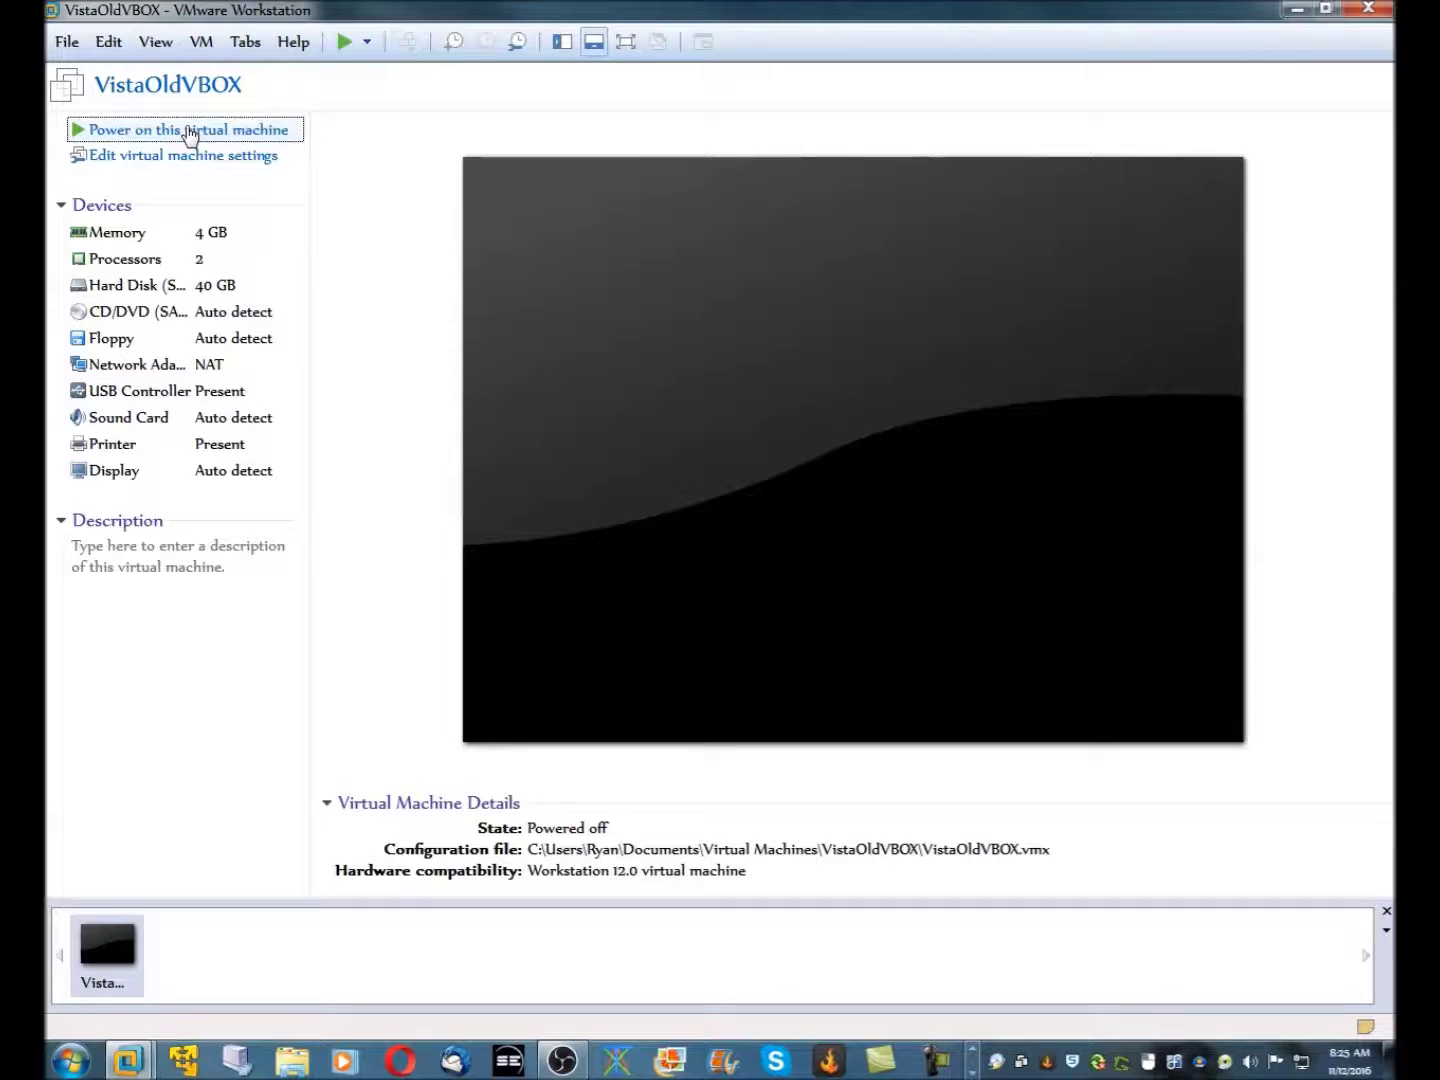
Step: Power on the VistaOldVBOX virtual machine and launch the VirtualBox 2.1.4 installer from the guest desktop
{"action": "left_click", "coordinate": [190, 131]}
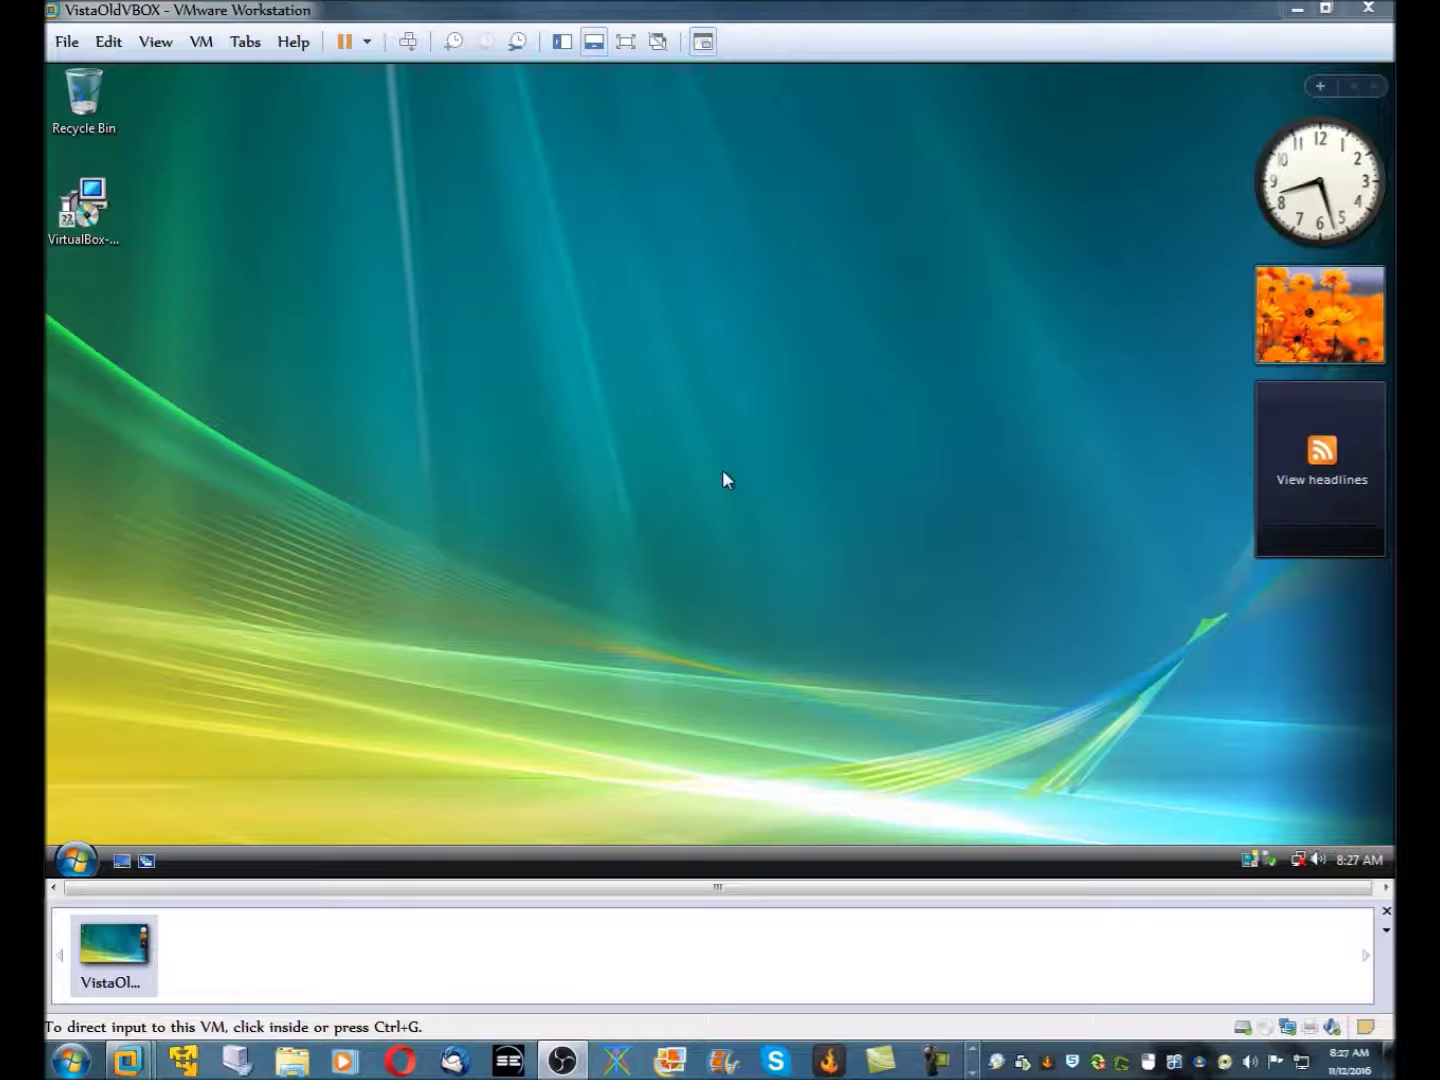
{"action": "left_click", "coordinate": [727, 481]}
{"action": "left_click", "coordinate": [92, 211]}
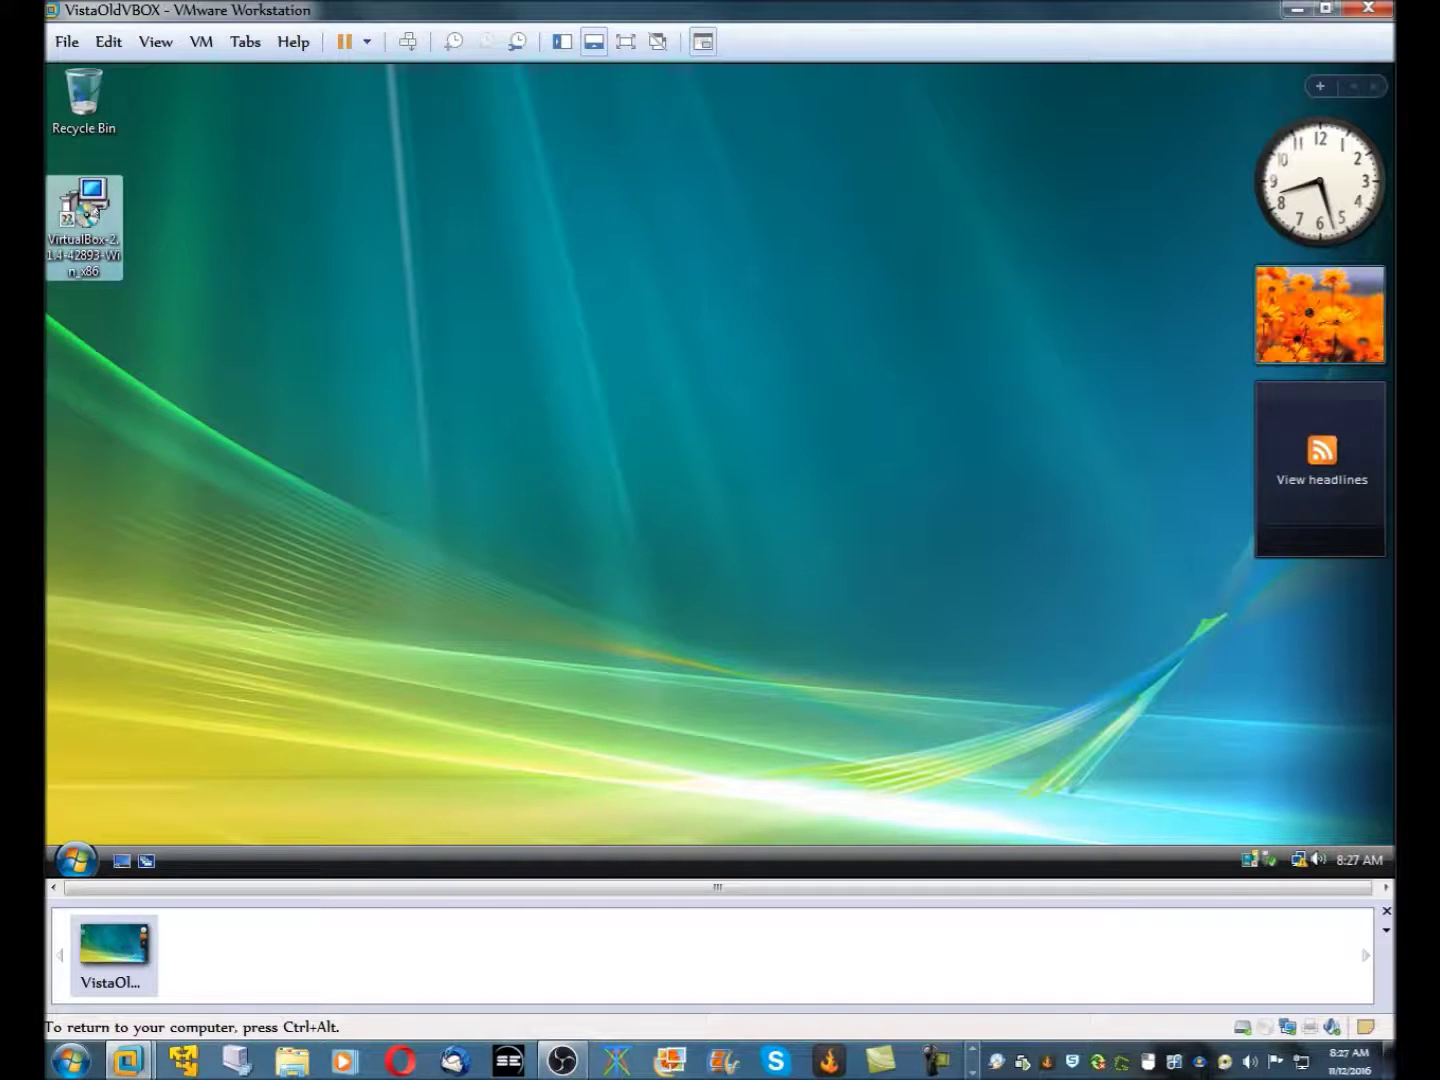
{"action": "left_click", "coordinate": [218, 440]}
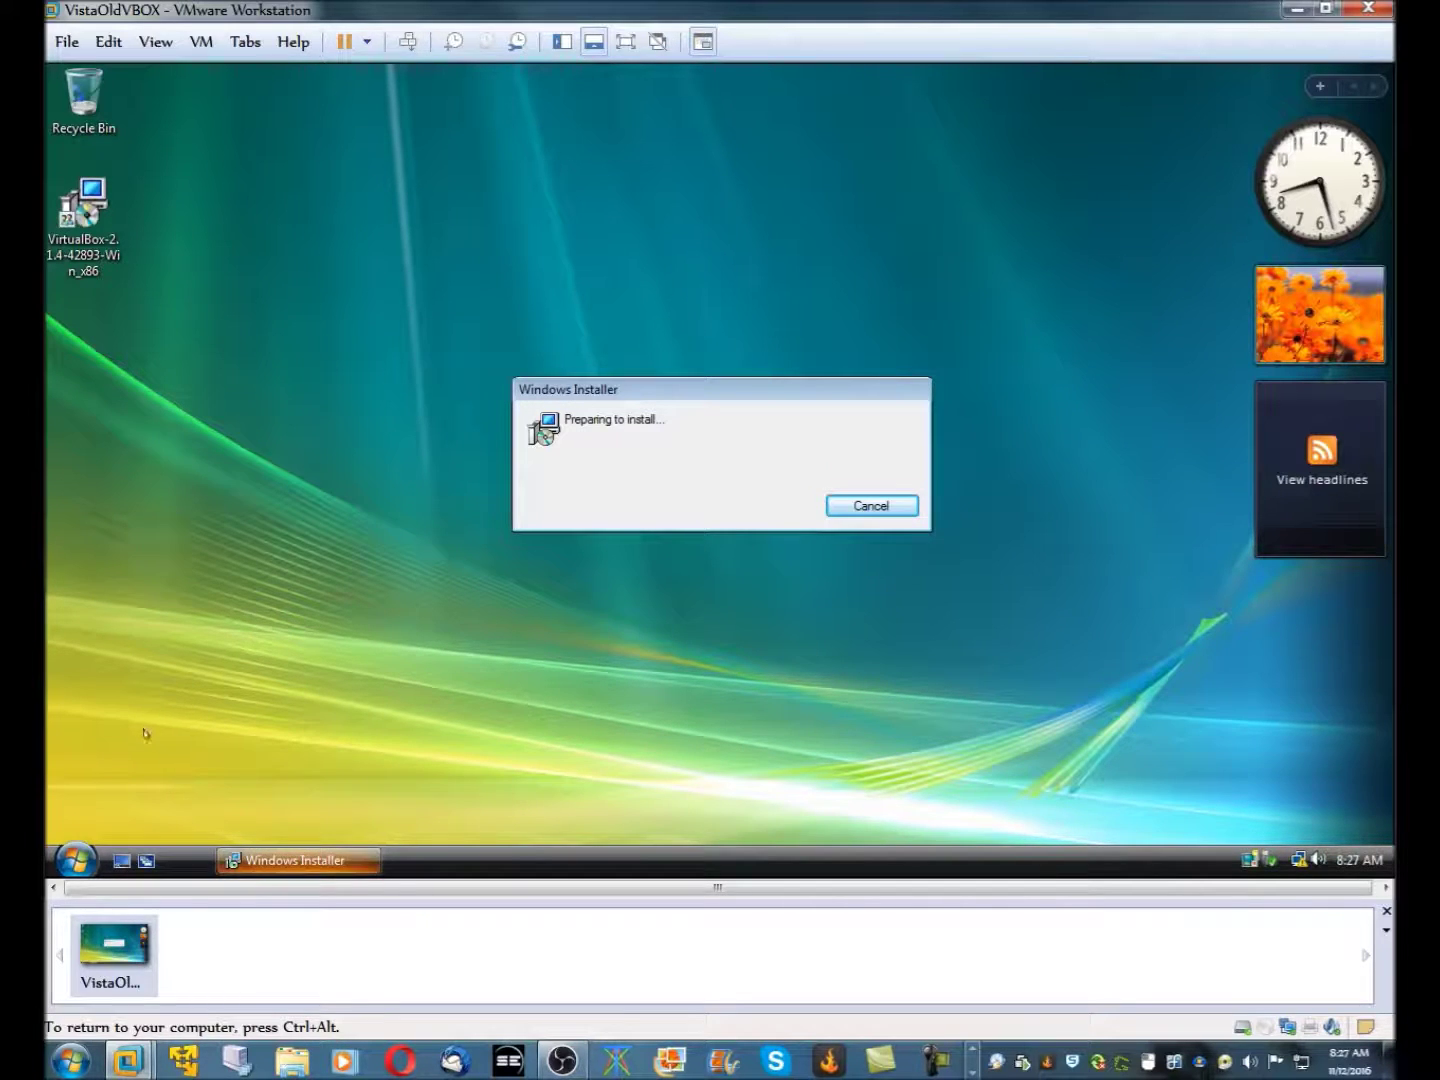
Step: Check the Vista guest's basic system information, such as edition, memory and system type, and close the window
{"action": "left_click", "coordinate": [77, 859]}
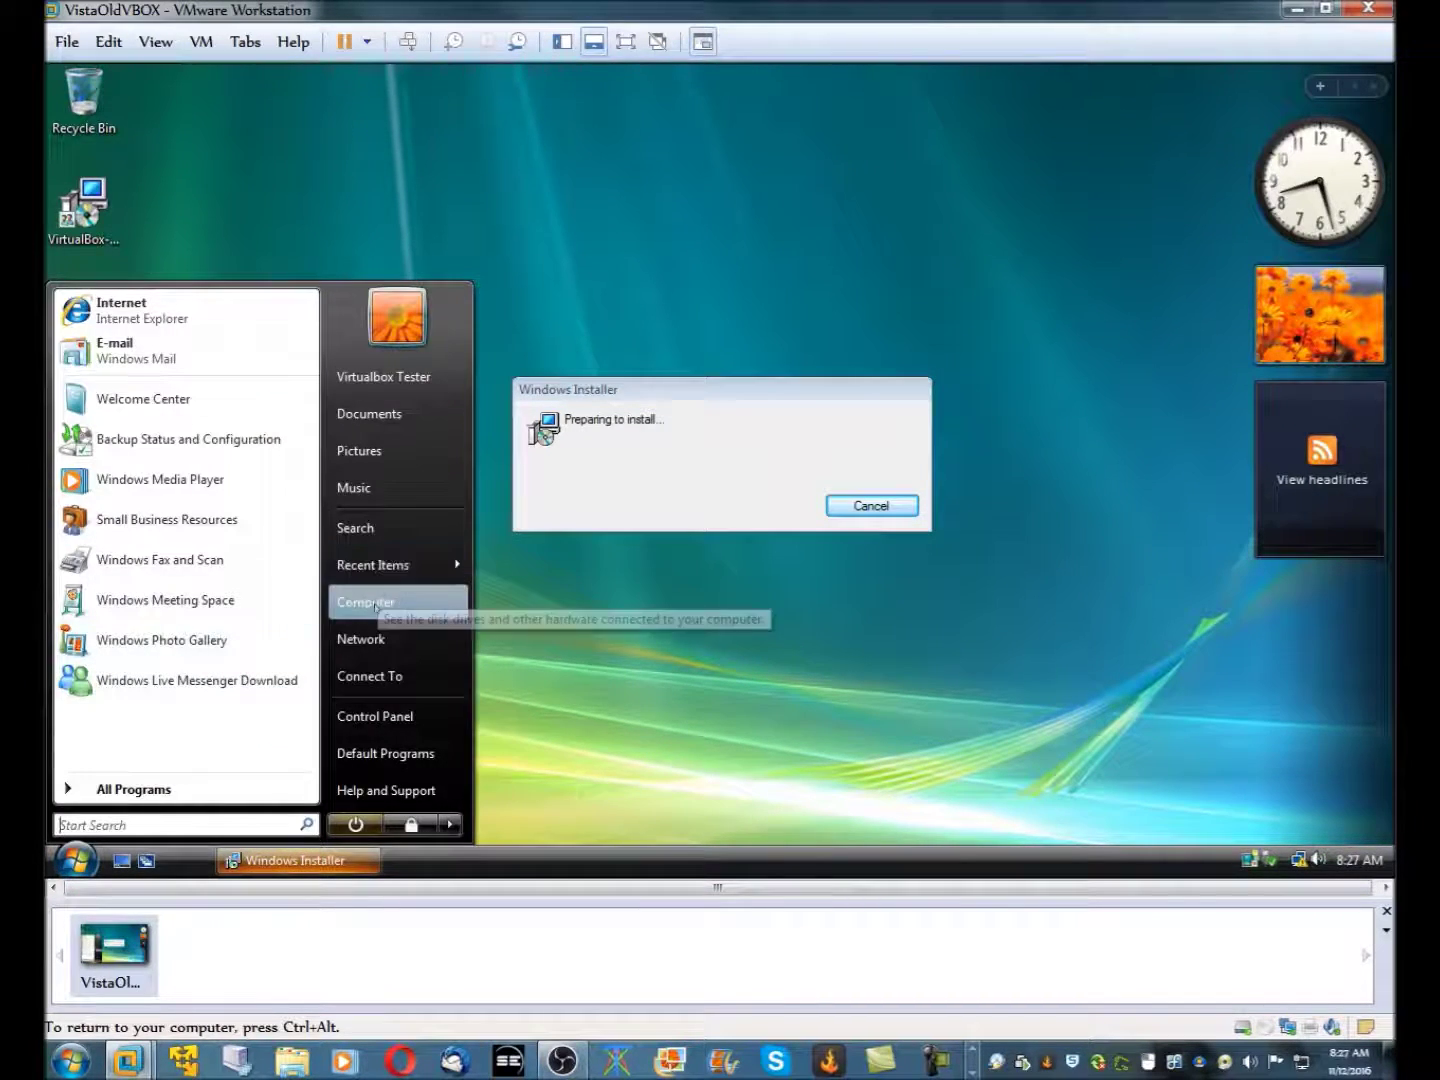
{"action": "right_click", "coordinate": [374, 606]}
{"action": "left_click", "coordinate": [433, 589]}
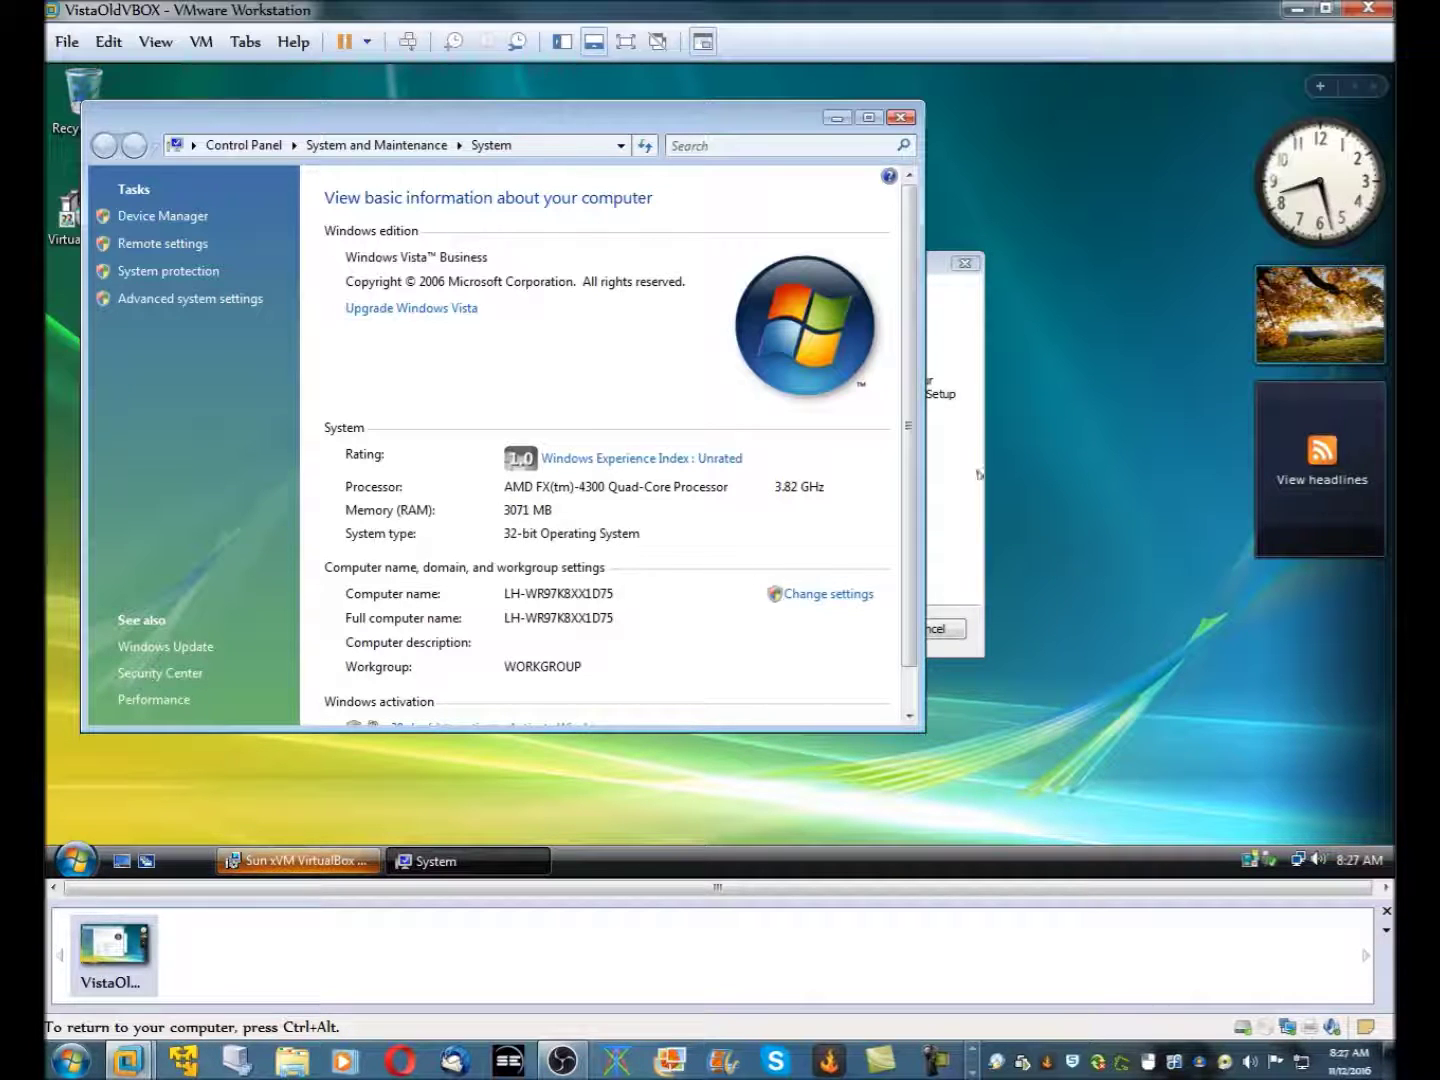
{"action": "left_click", "coordinate": [900, 120]}
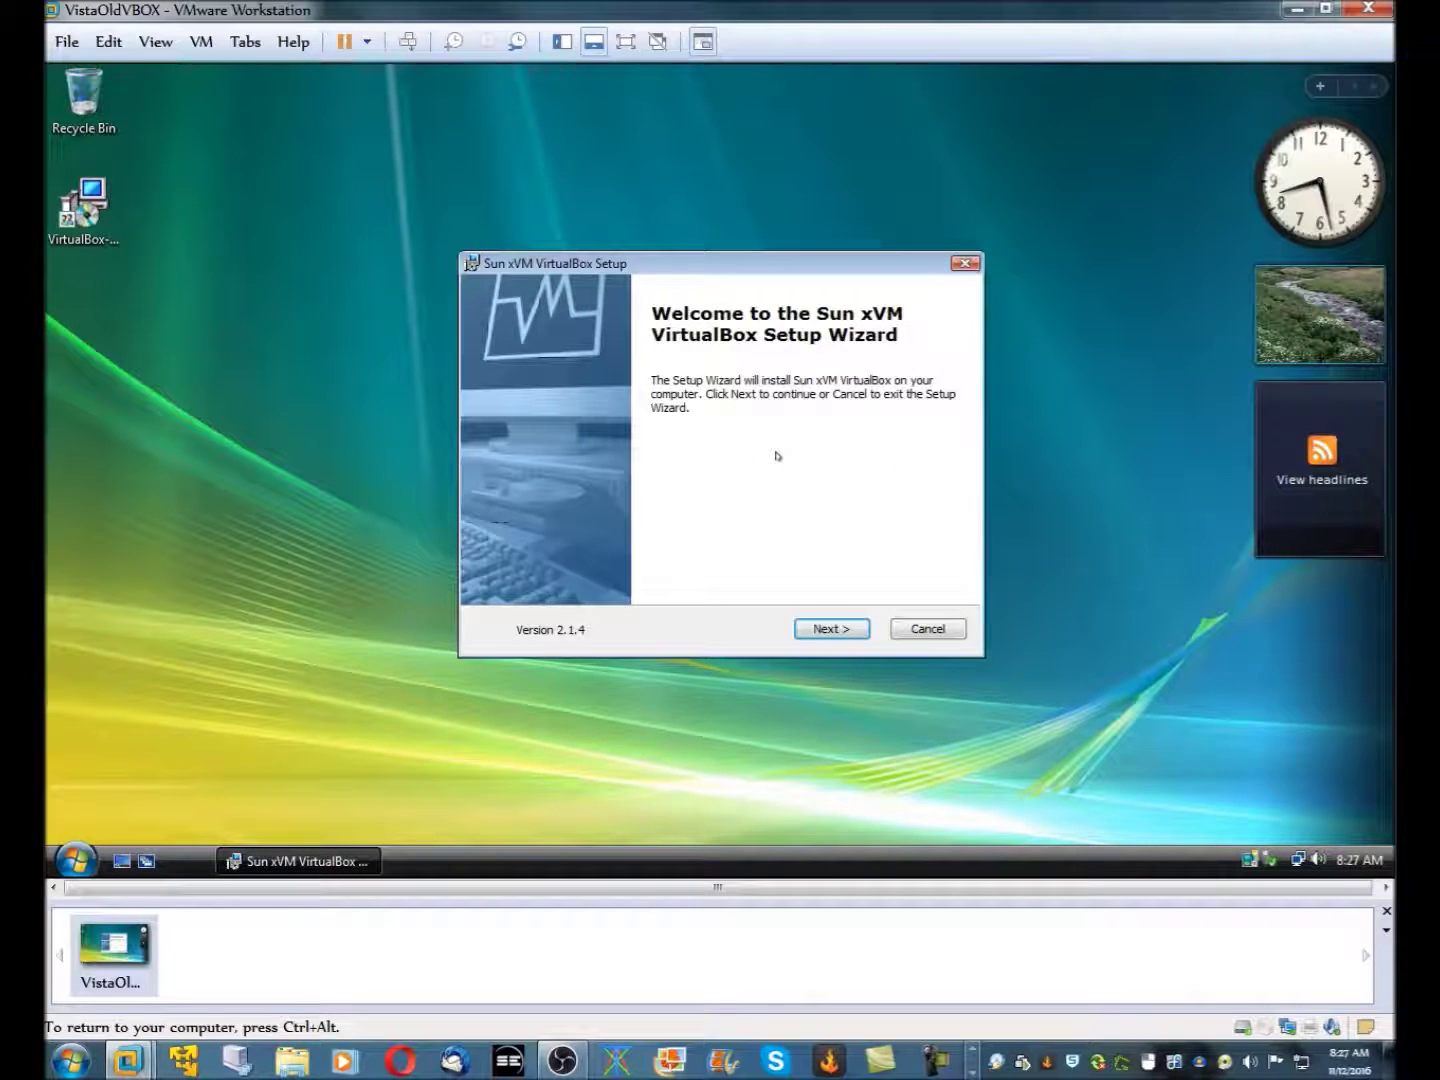
Step: Install Sun xVM VirtualBox with the license accepted, default features and location, desktop and Quick Launch shortcuts, and networking allowed
{"action": "left_click", "coordinate": [823, 628]}
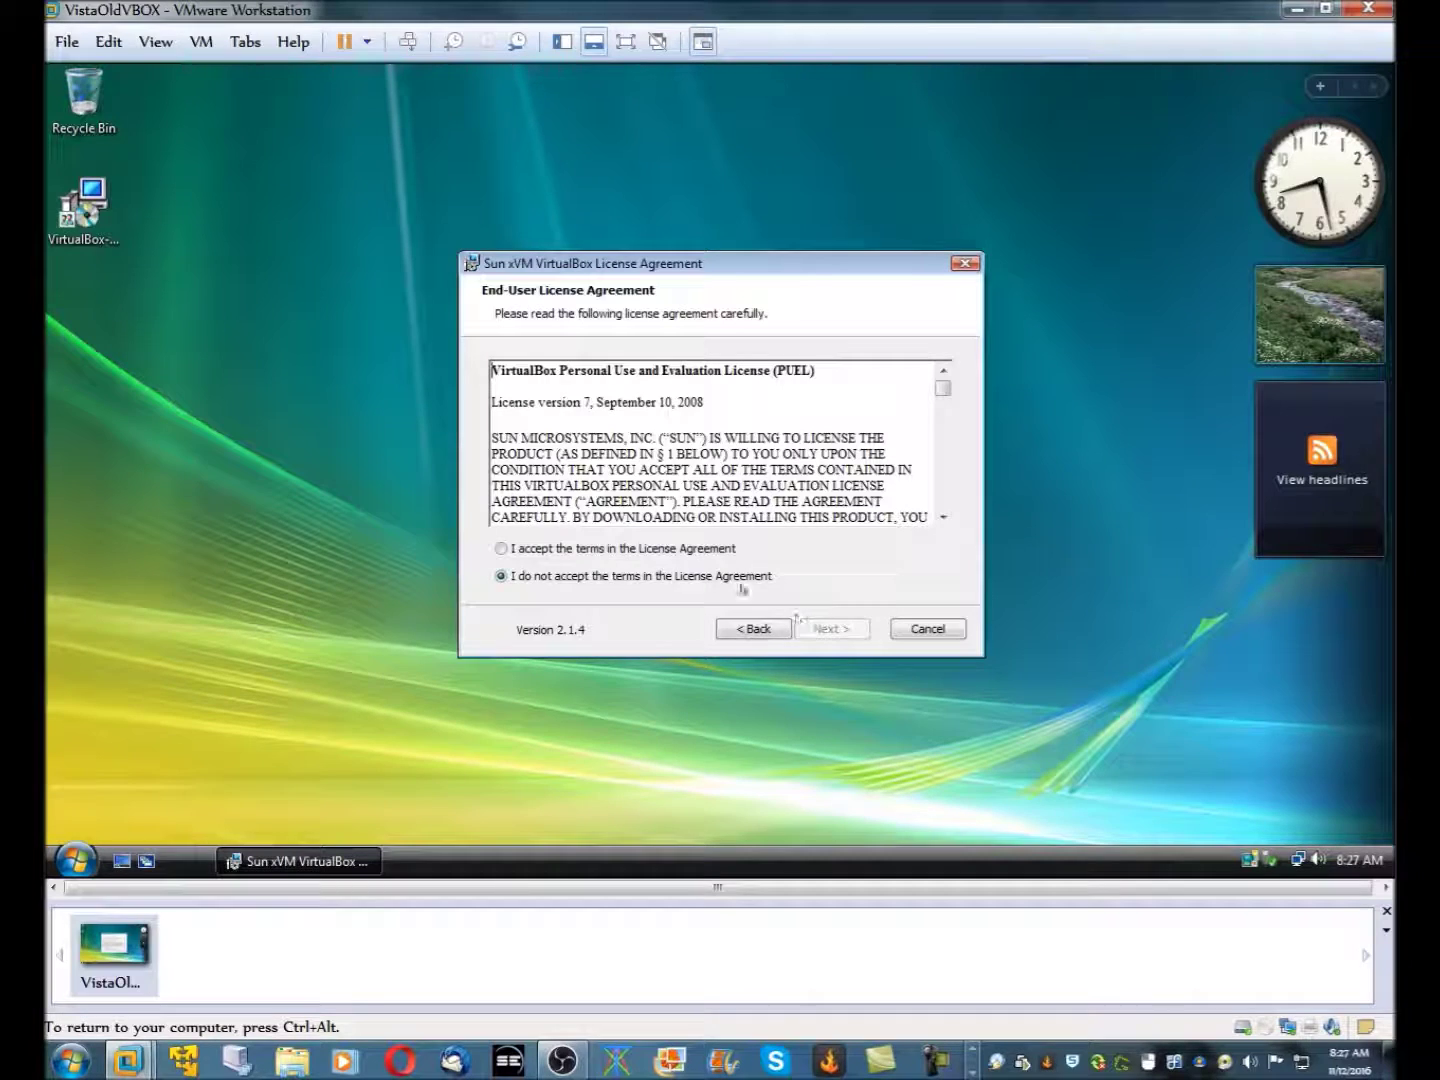
{"action": "left_click", "coordinate": [600, 548]}
{"action": "left_click", "coordinate": [850, 630]}
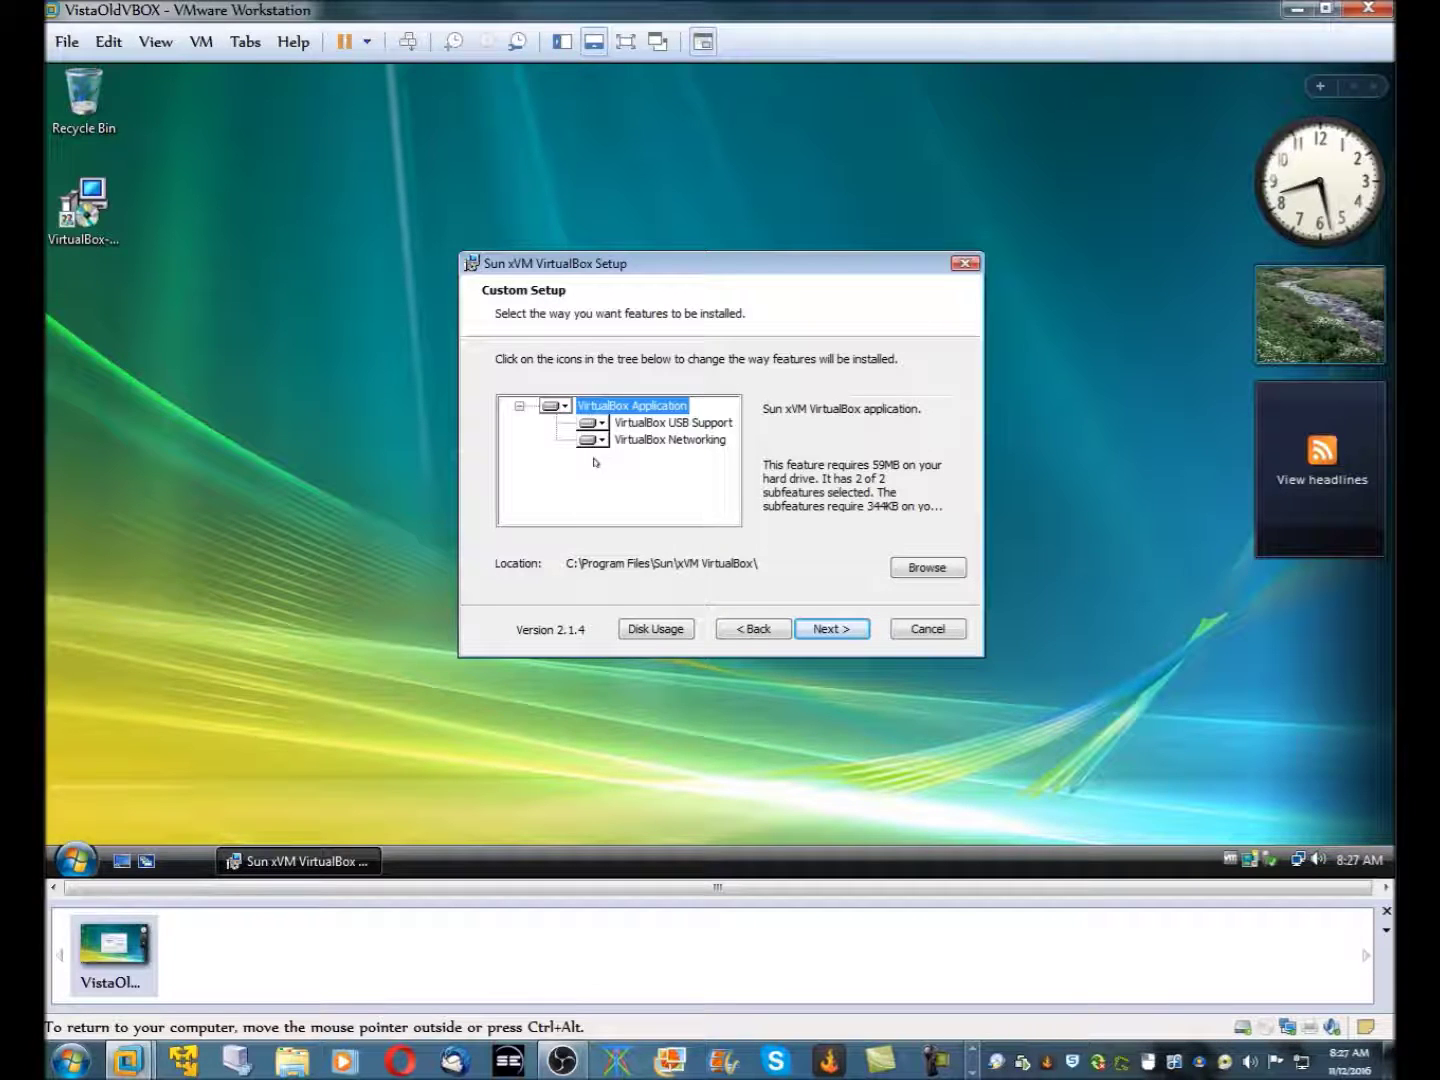
{"action": "left_click", "coordinate": [819, 629]}
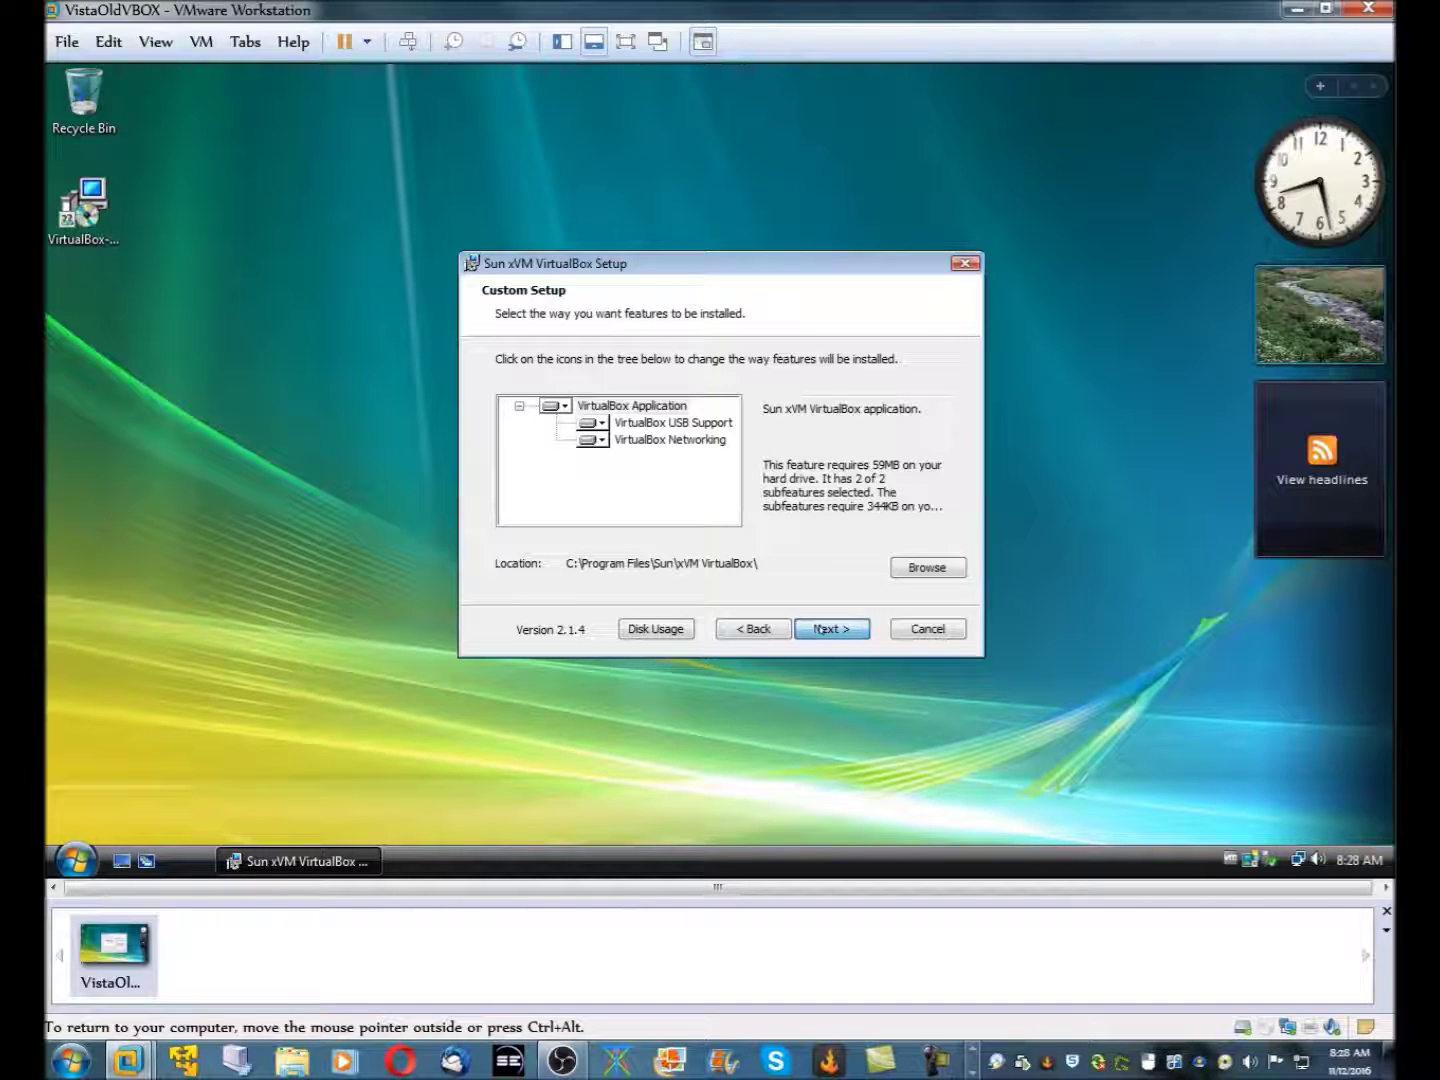
{"action": "left_click", "coordinate": [819, 628]}
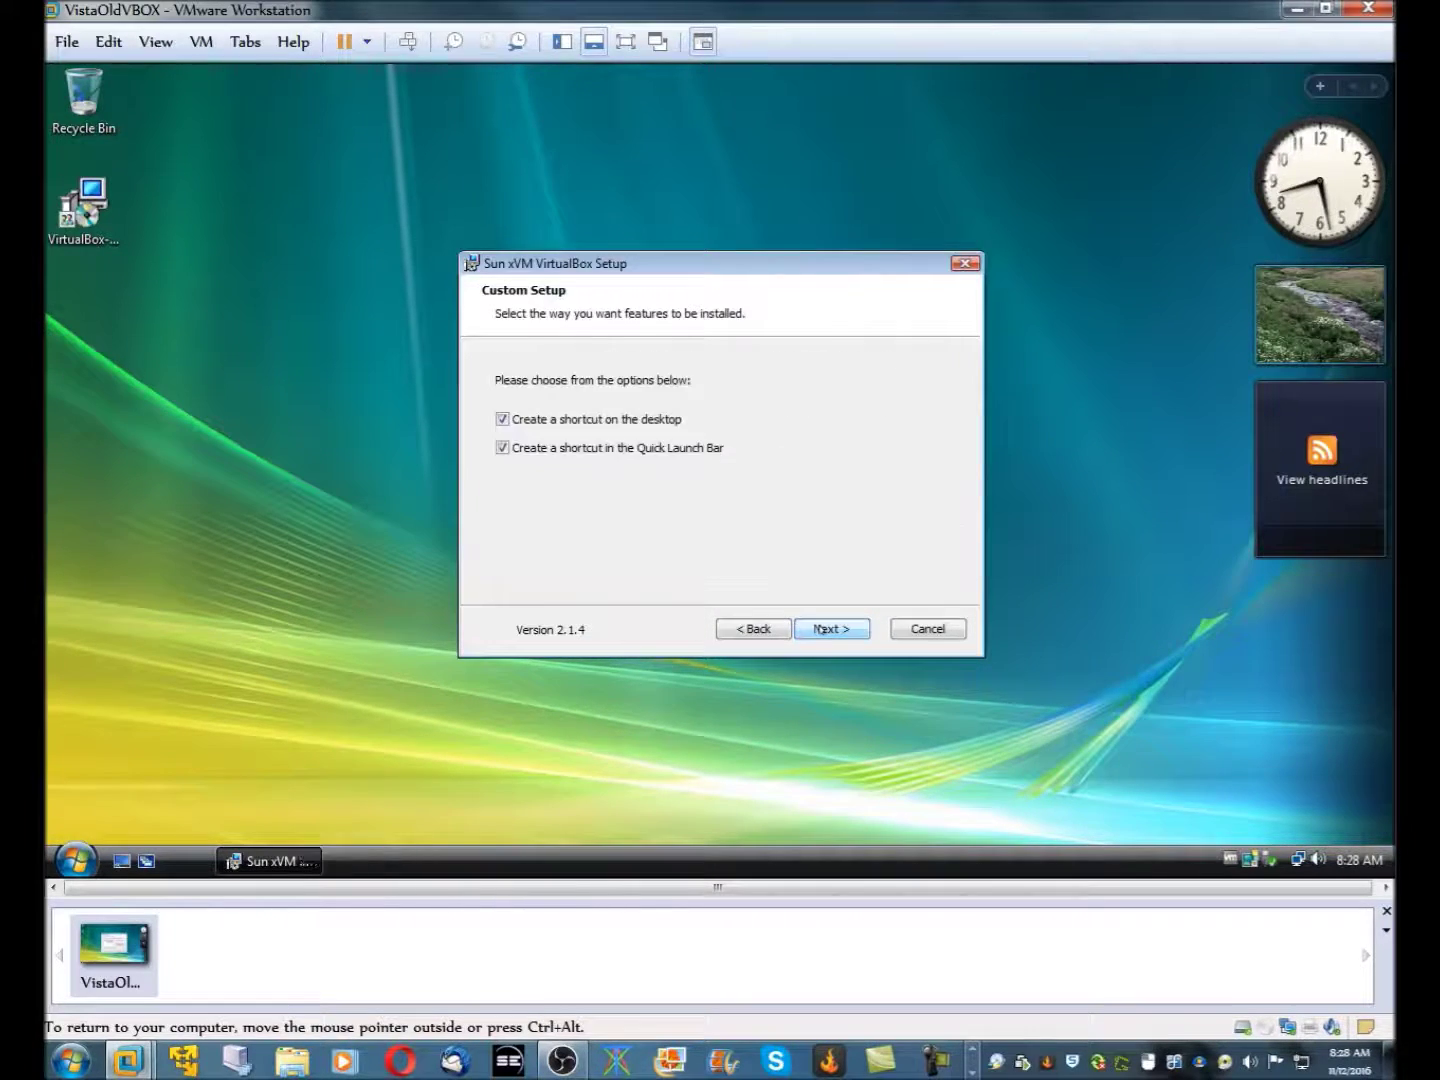
{"action": "left_click", "coordinate": [823, 629]}
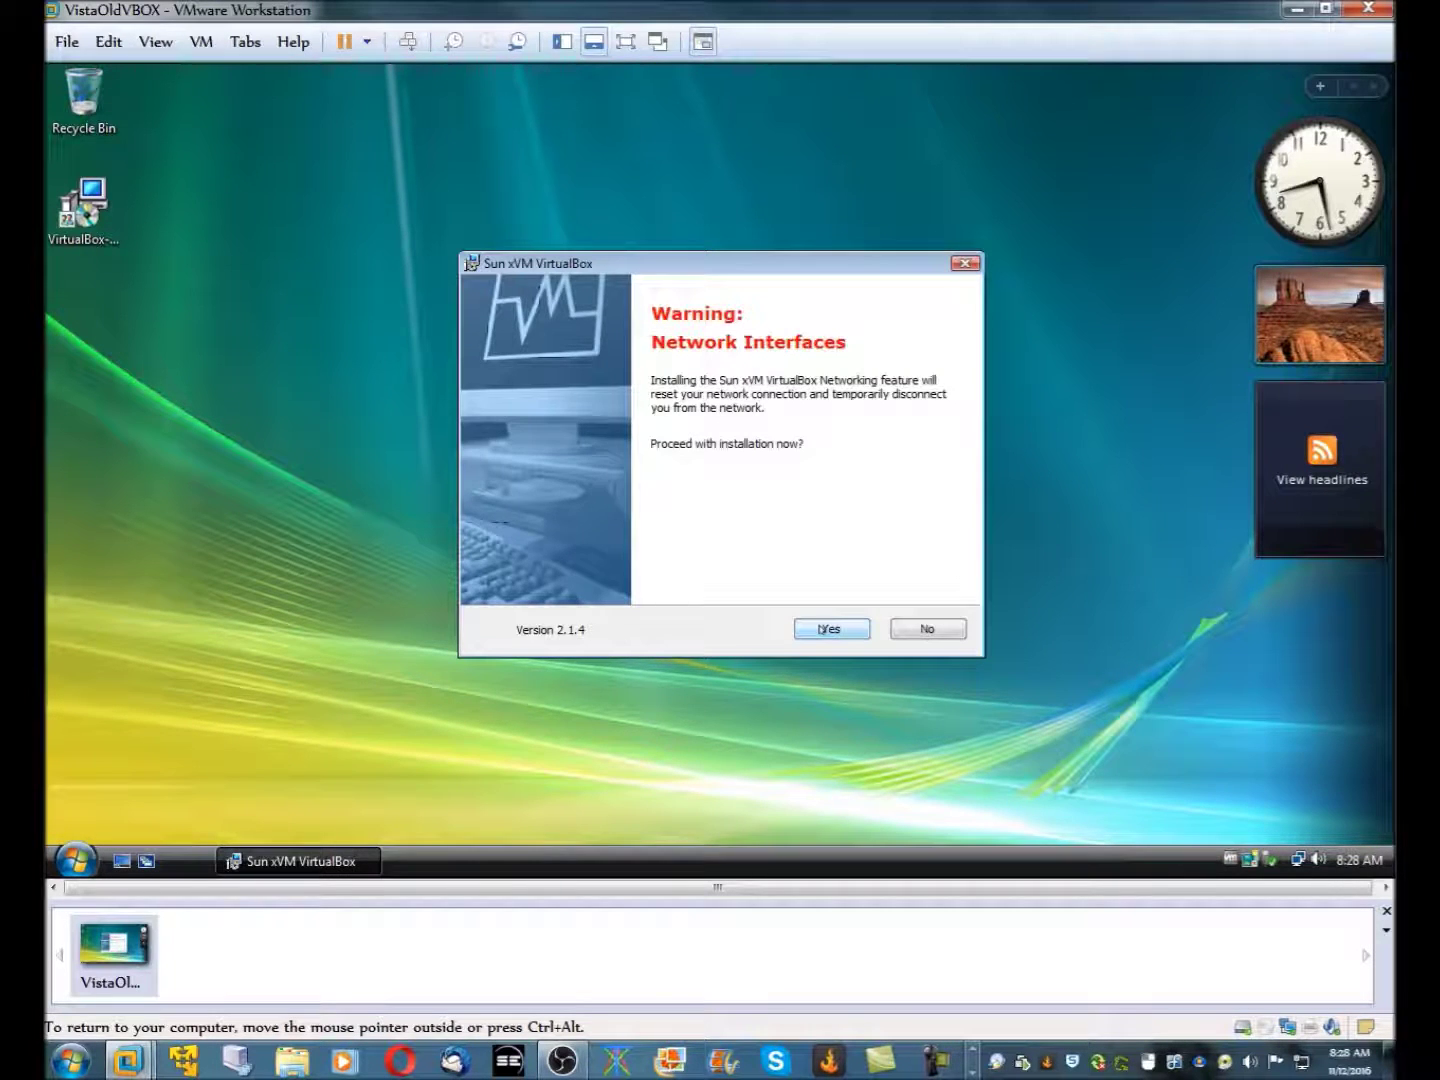
{"action": "left_click", "coordinate": [823, 629]}
{"action": "left_click", "coordinate": [823, 629]}
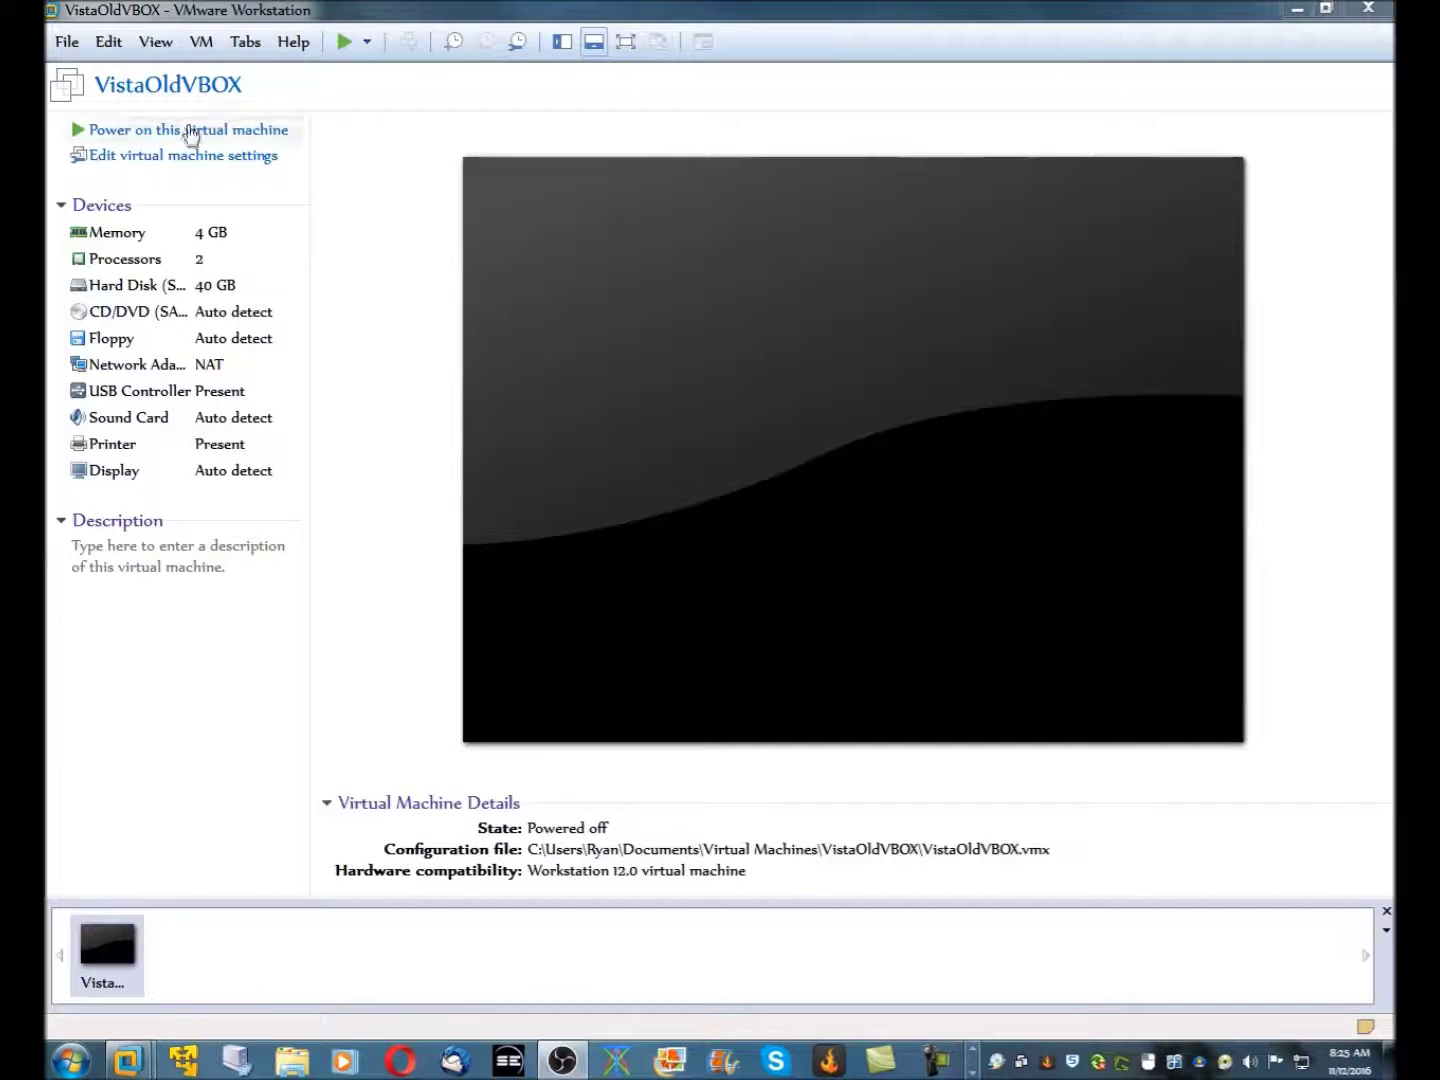
{"action": "left_click", "coordinate": [185, 124]}
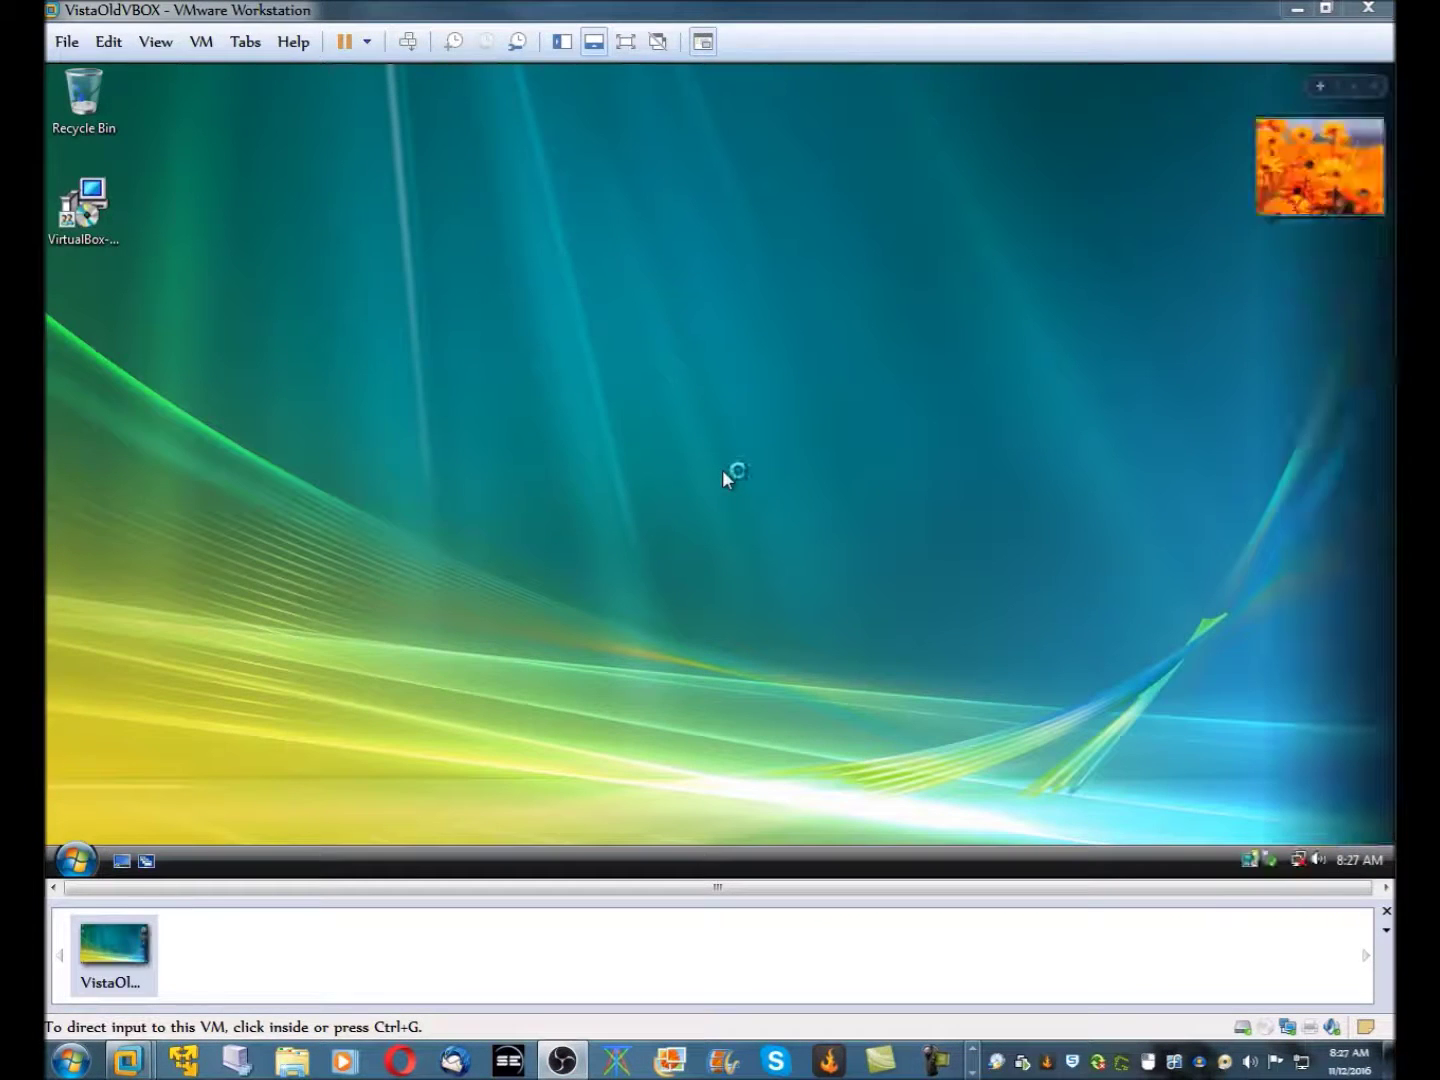
{"action": "double_click", "coordinate": [84, 210]}
{"action": "left_click", "coordinate": [75, 858]}
{"action": "right_click", "coordinate": [360, 601]}
{"action": "left_click", "coordinate": [437, 598]}
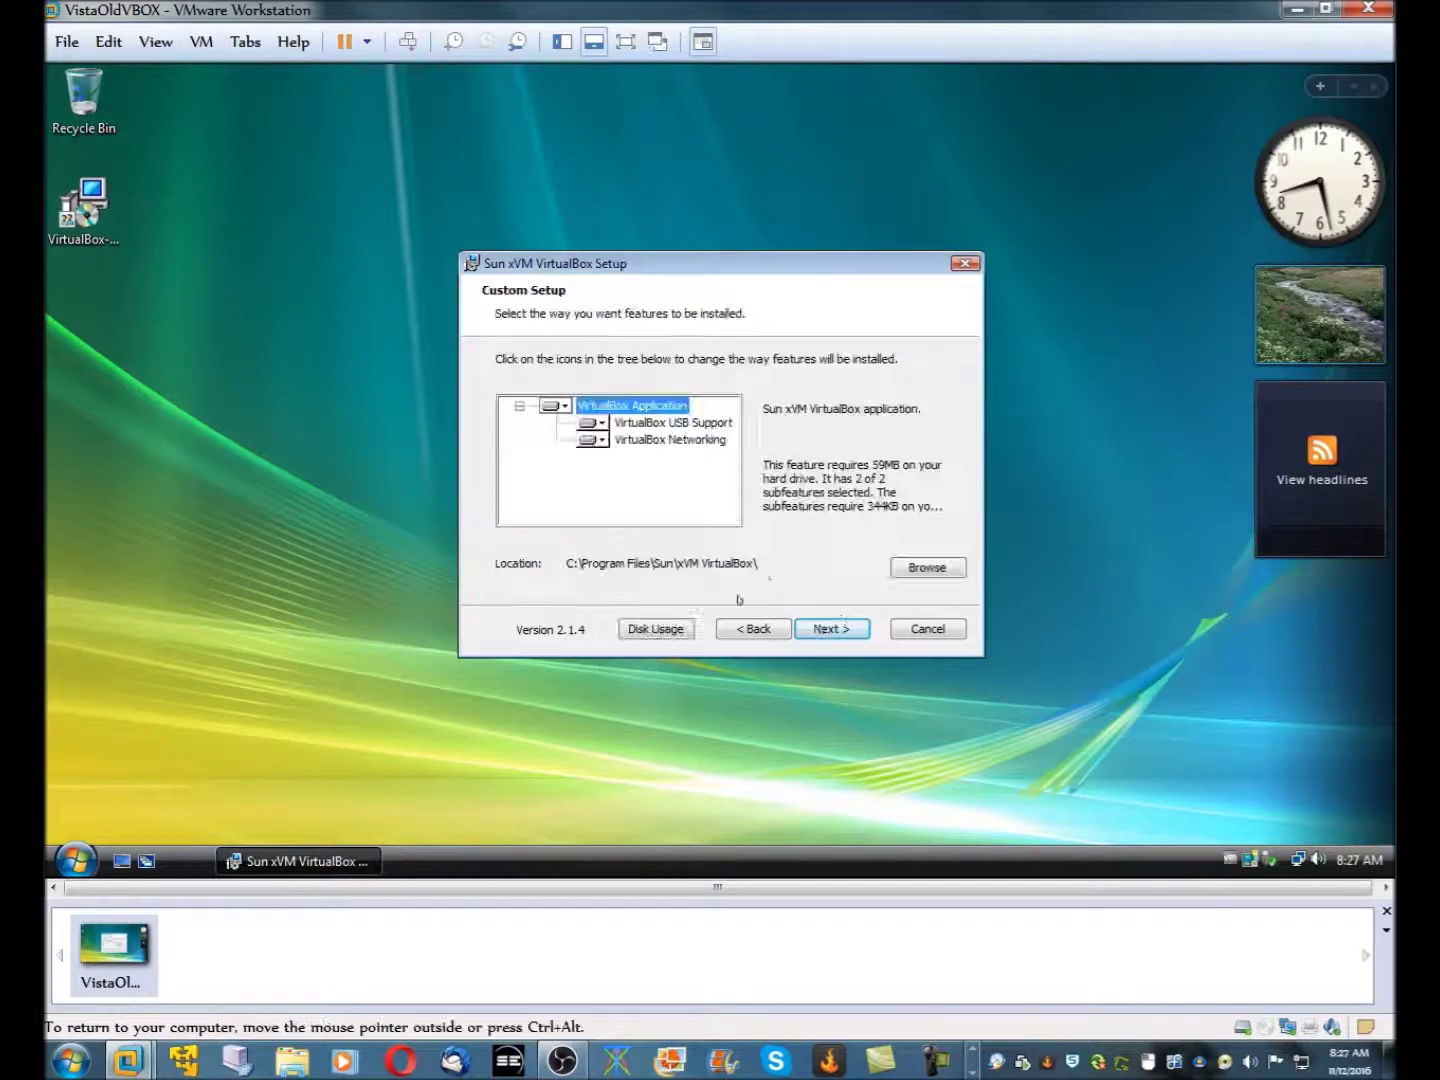
{"action": "left_click", "coordinate": [825, 627]}
{"action": "left_click", "coordinate": [829, 627]}
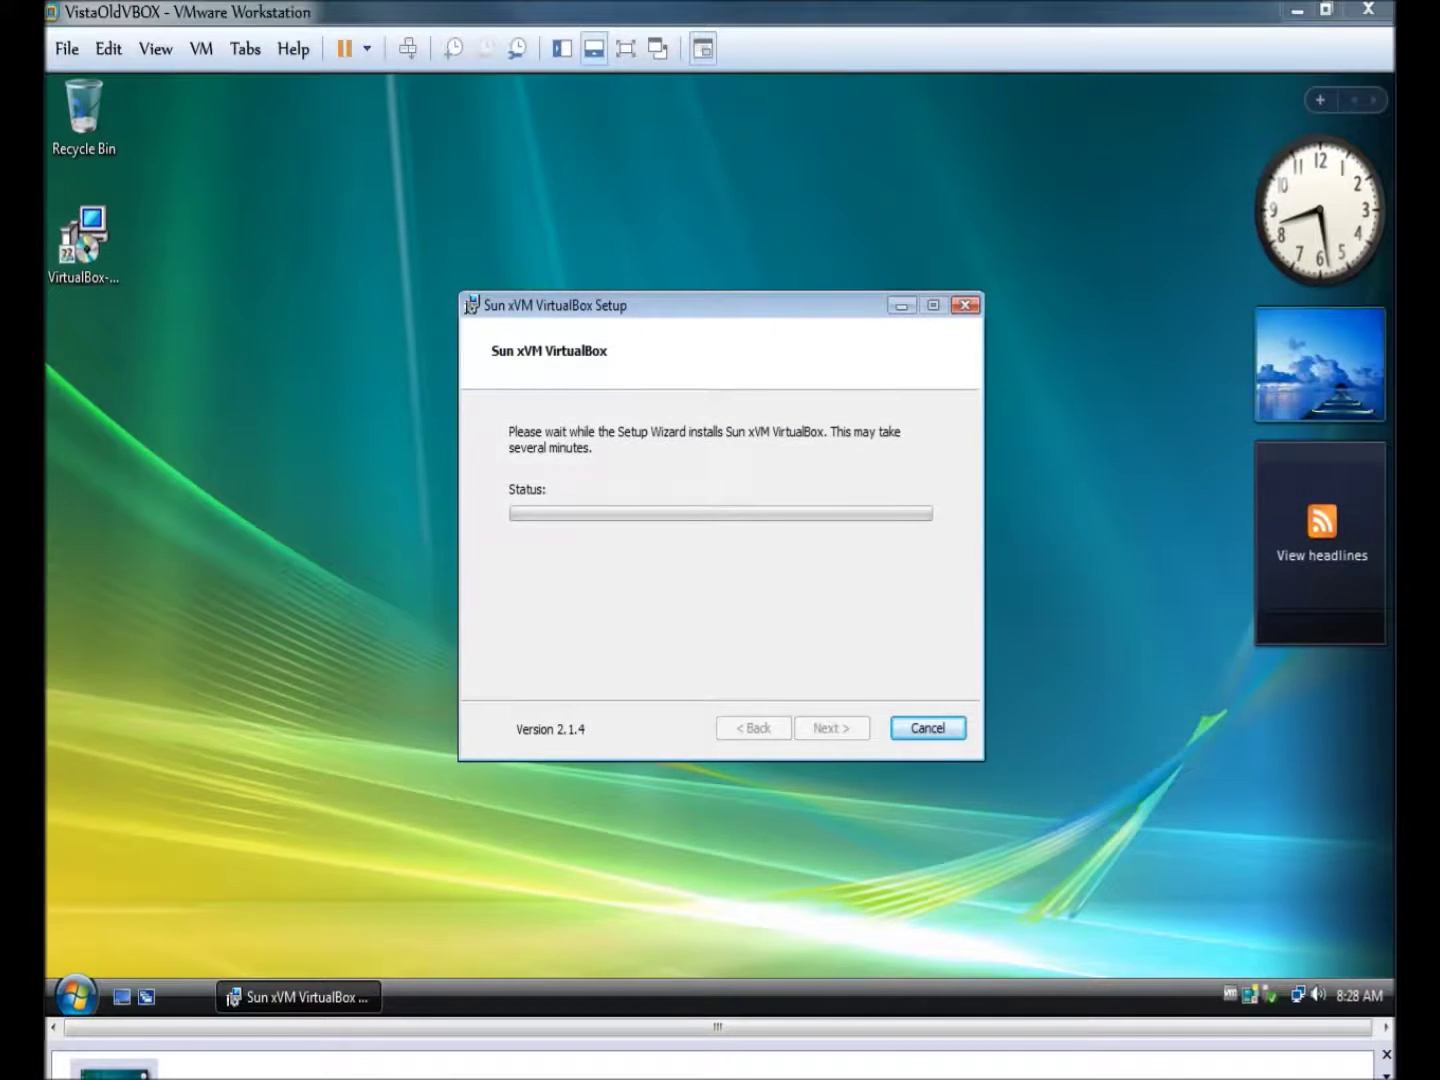
Step: Exit the Windows Sidebar in the Vista guest while the VirtualBox installation runs
{"action": "left_click", "coordinate": [75, 858]}
{"action": "left_click", "coordinate": [139, 913]}
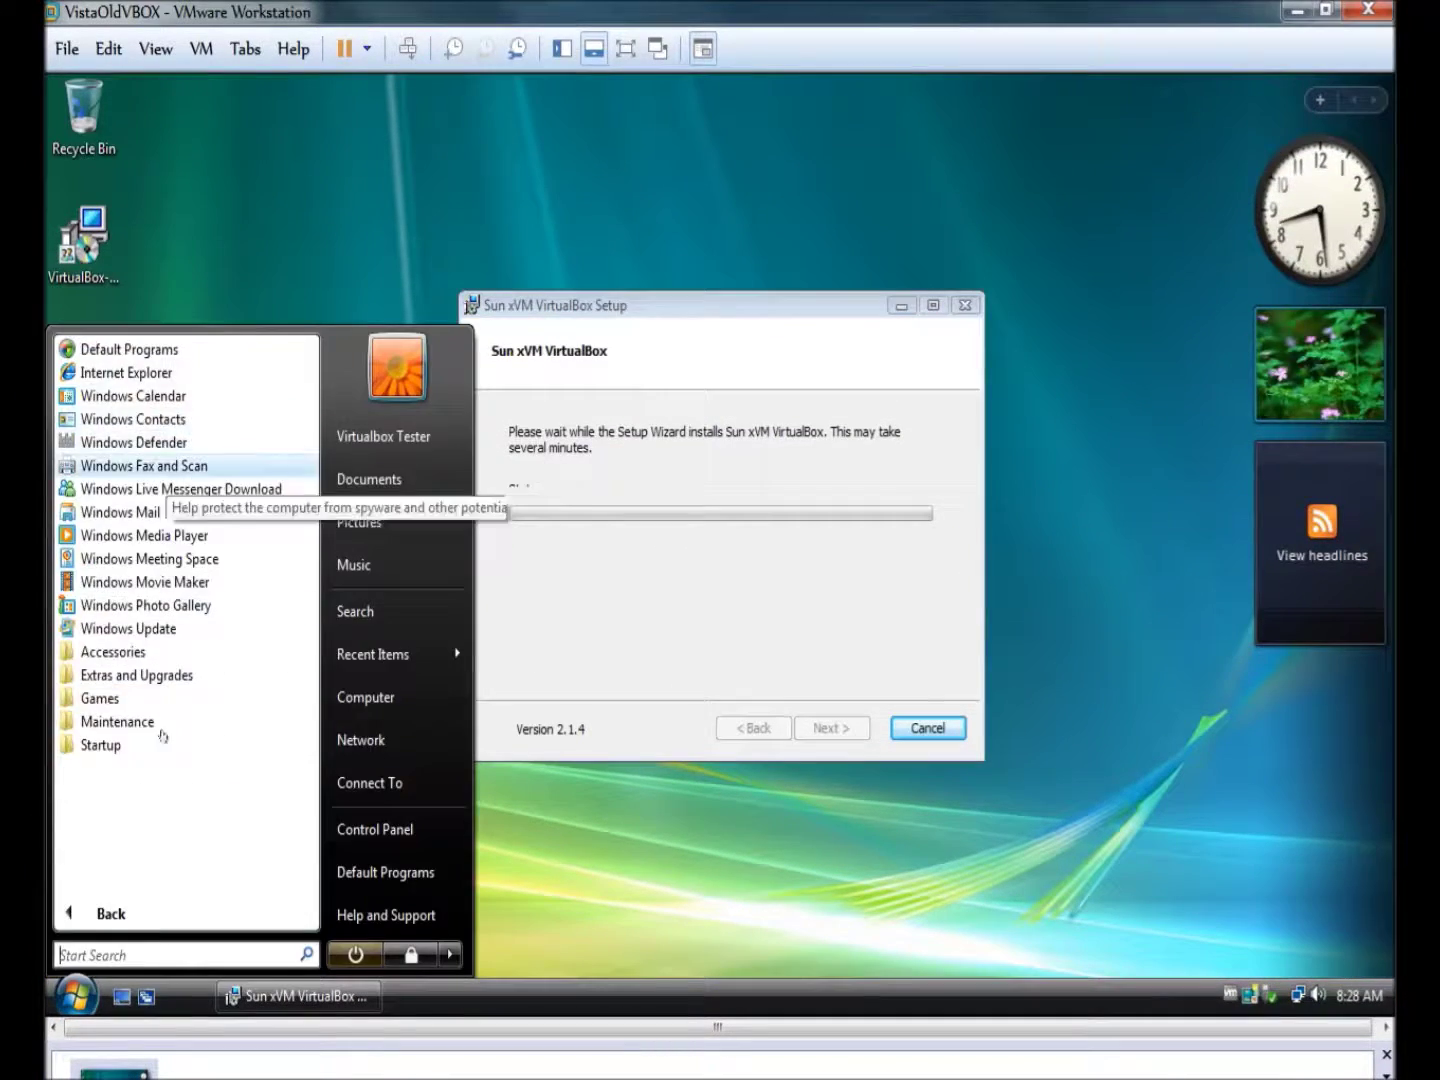
{"action": "right_click", "coordinate": [1249, 995]}
{"action": "left_click", "coordinate": [1176, 962]}
{"action": "left_click", "coordinate": [792, 556]}
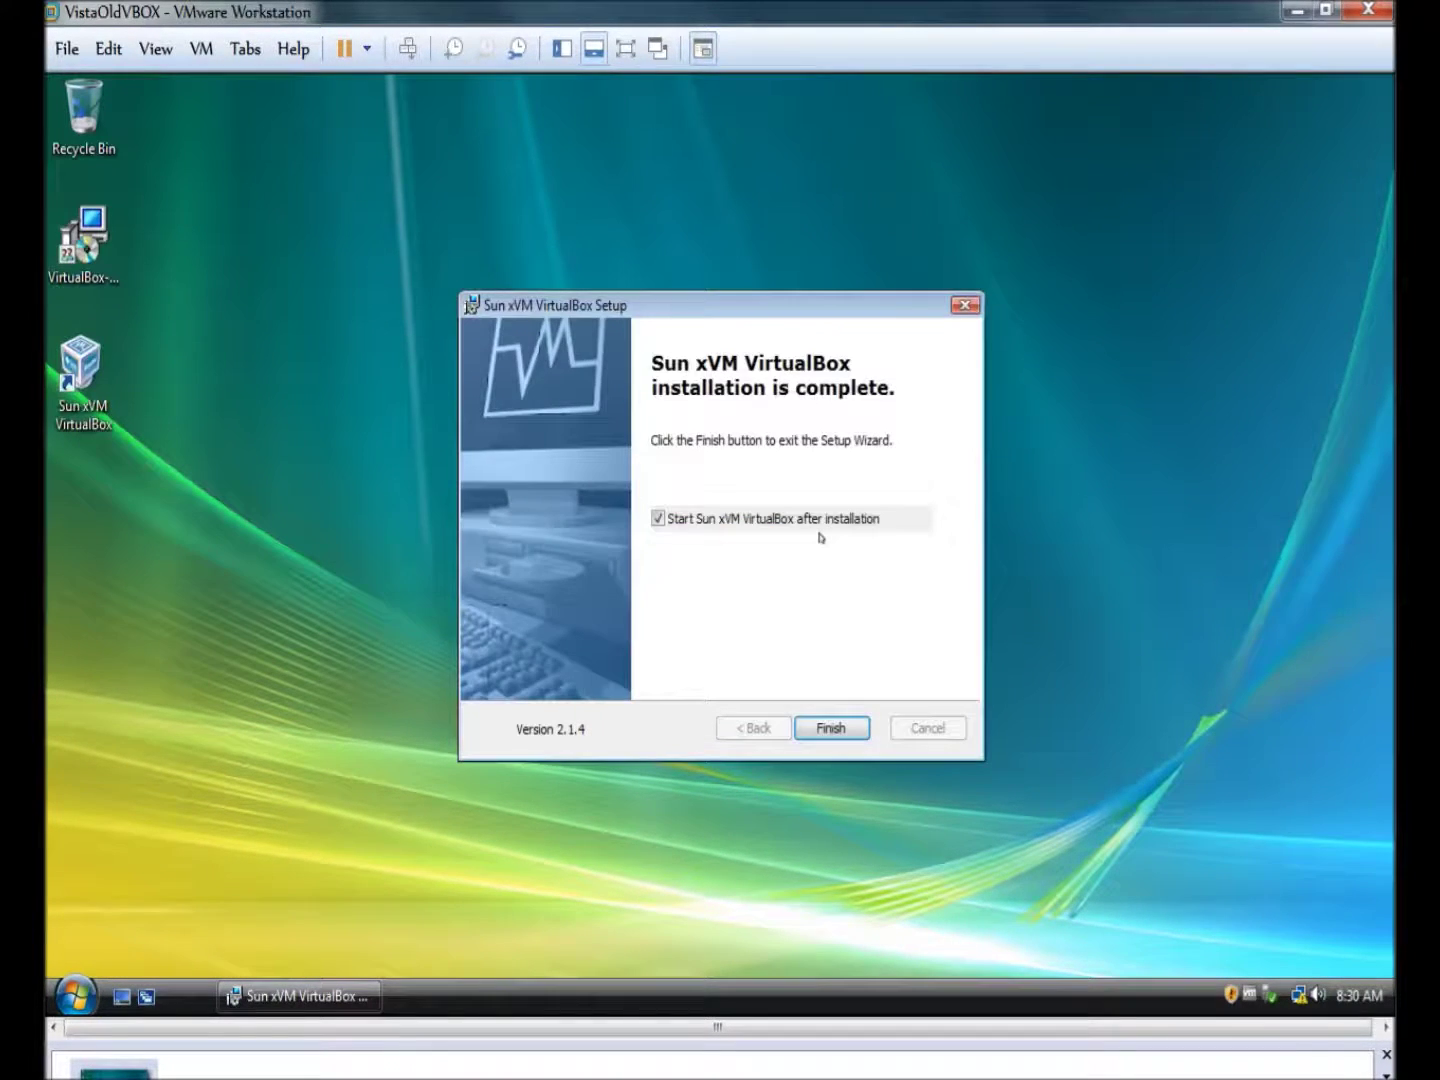
Step: Finish the setup with Sun xVM VirtualBox set to start after installation, and dismiss the registration form
{"action": "left_click", "coordinate": [833, 727]}
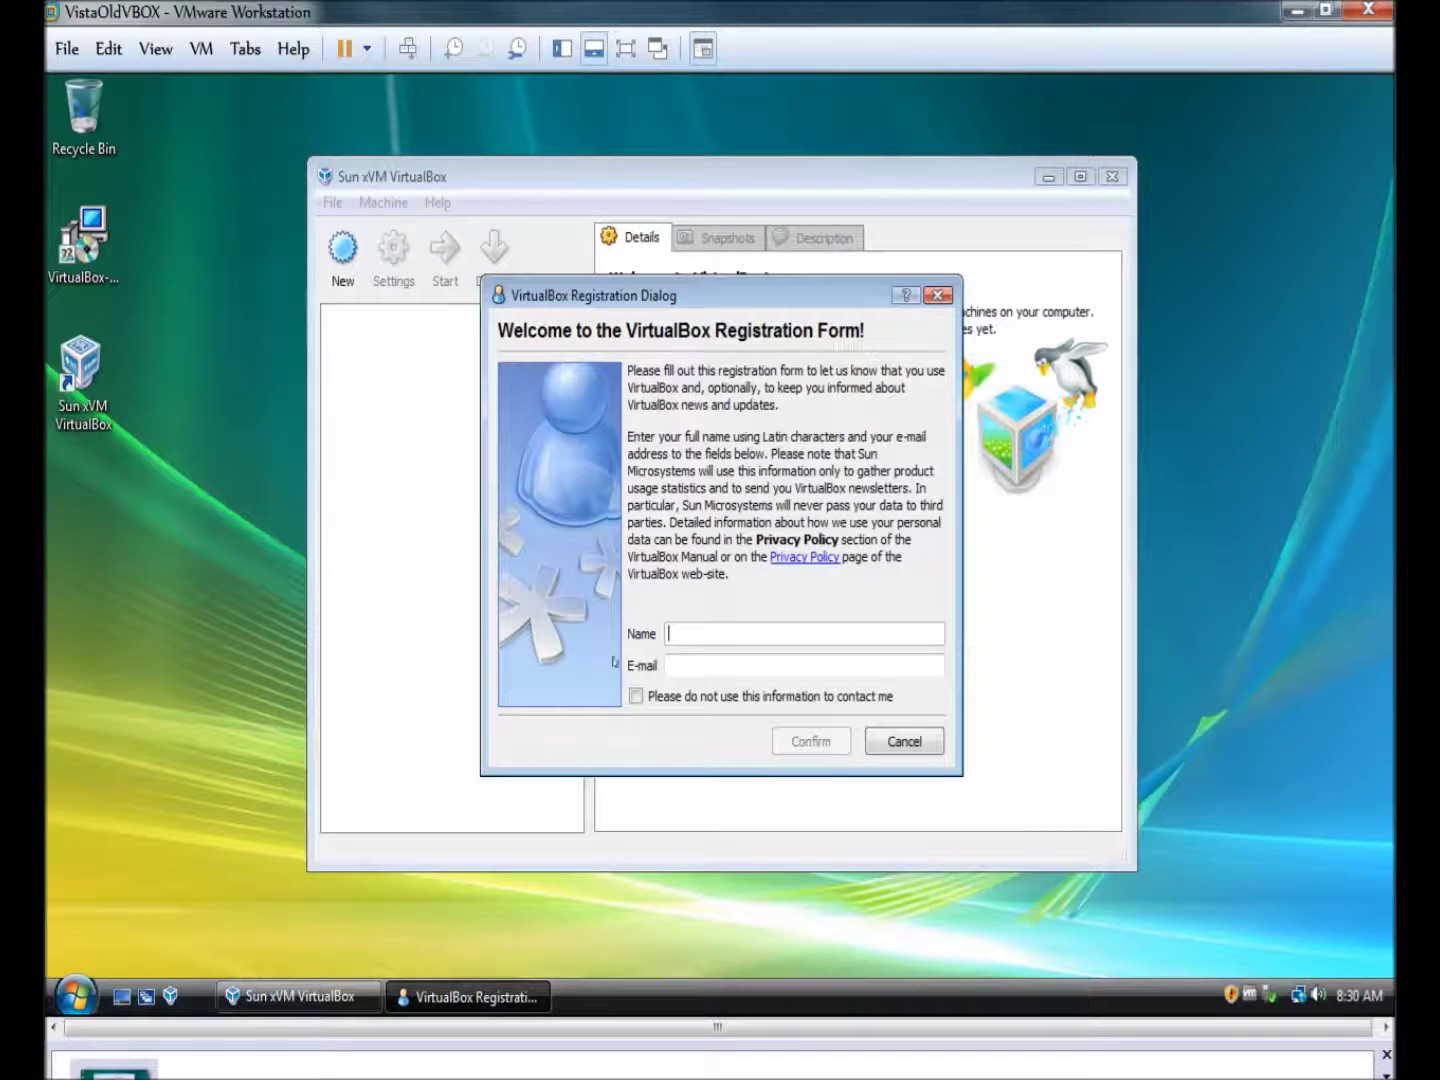
{"action": "left_click", "coordinate": [889, 742]}
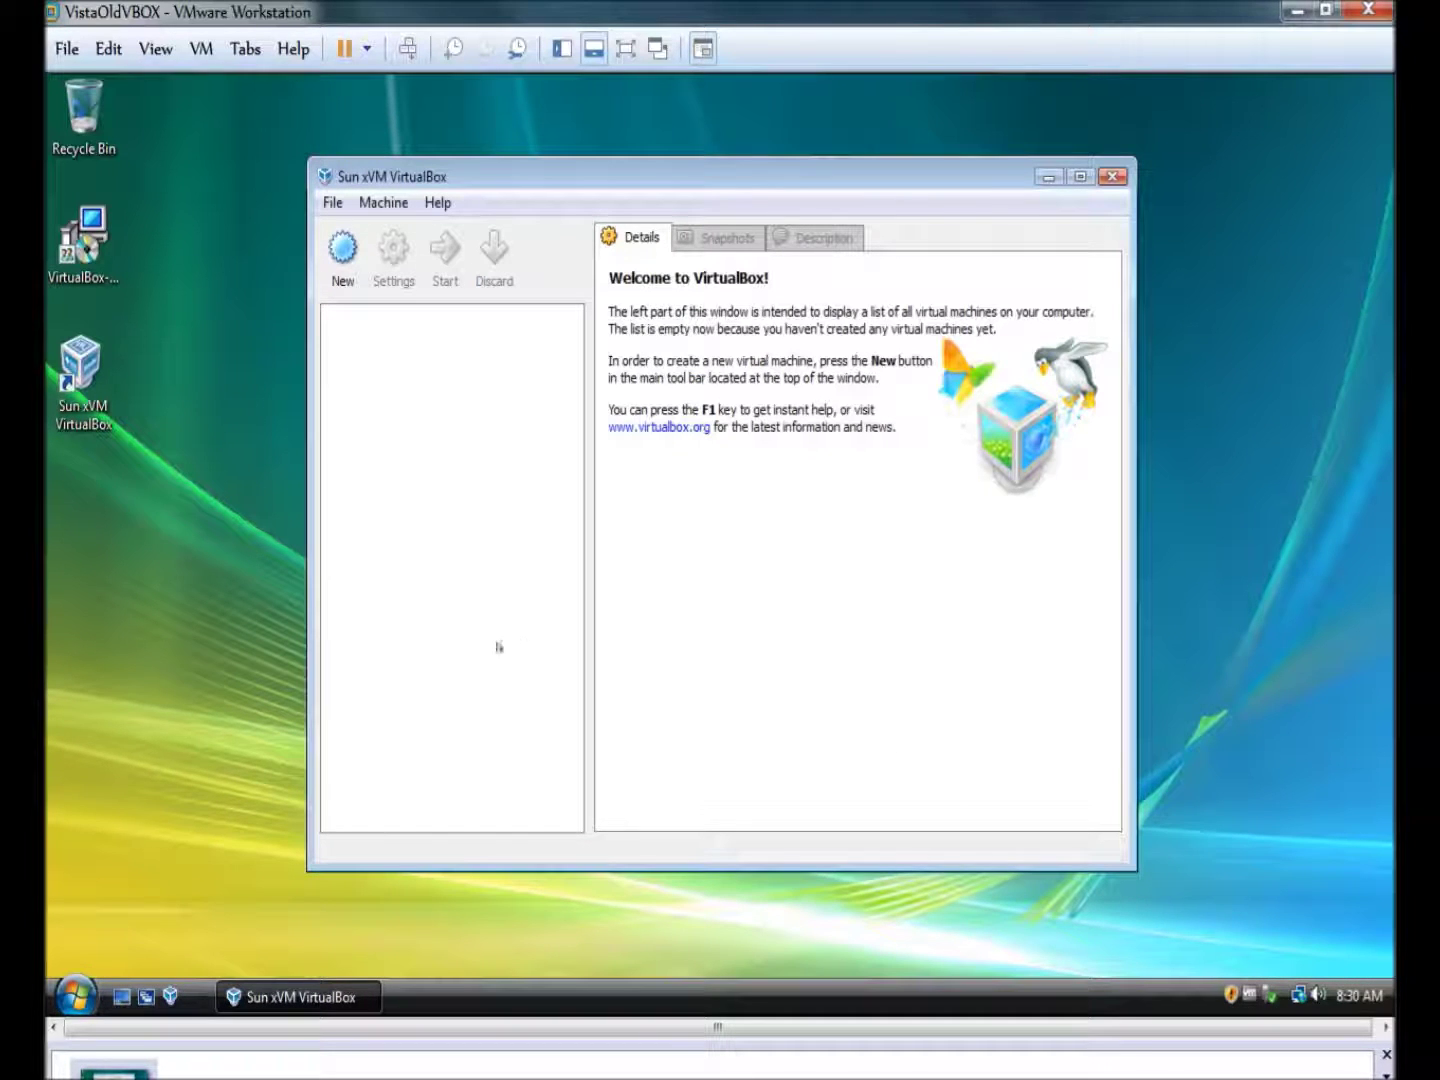
Step: Cancel the new virtual machine wizard and copy Windows_XP_Professional_SP3.iso onto the Vista guest's desktop
{"action": "left_click", "coordinate": [342, 256]}
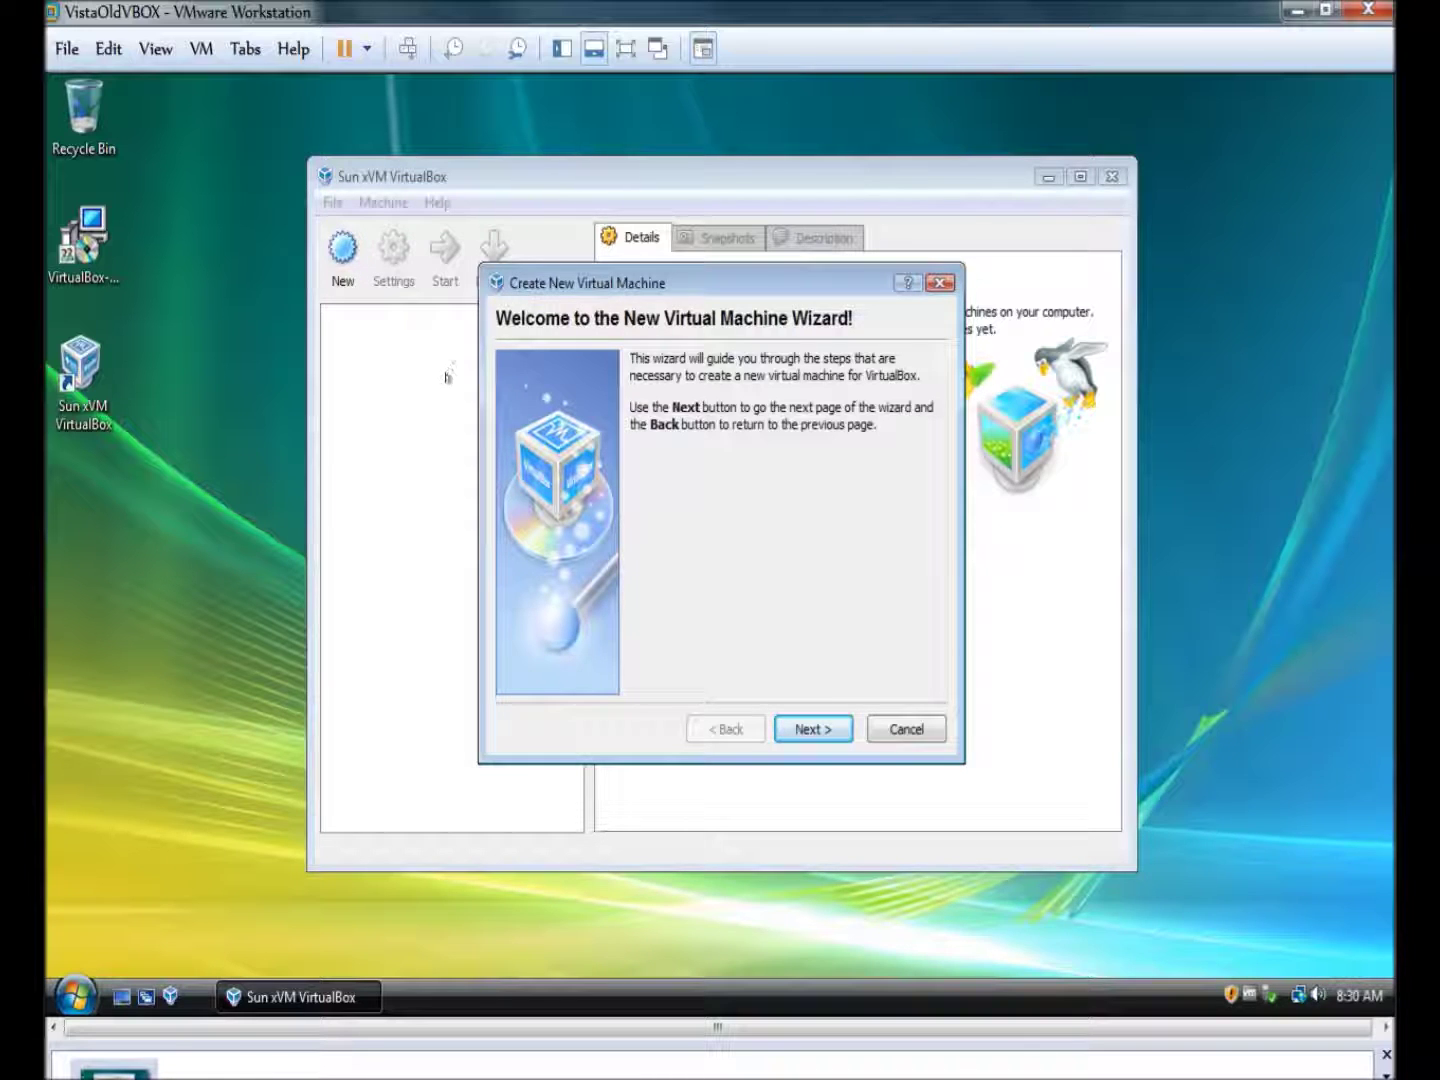
{"action": "left_click", "coordinate": [906, 729]}
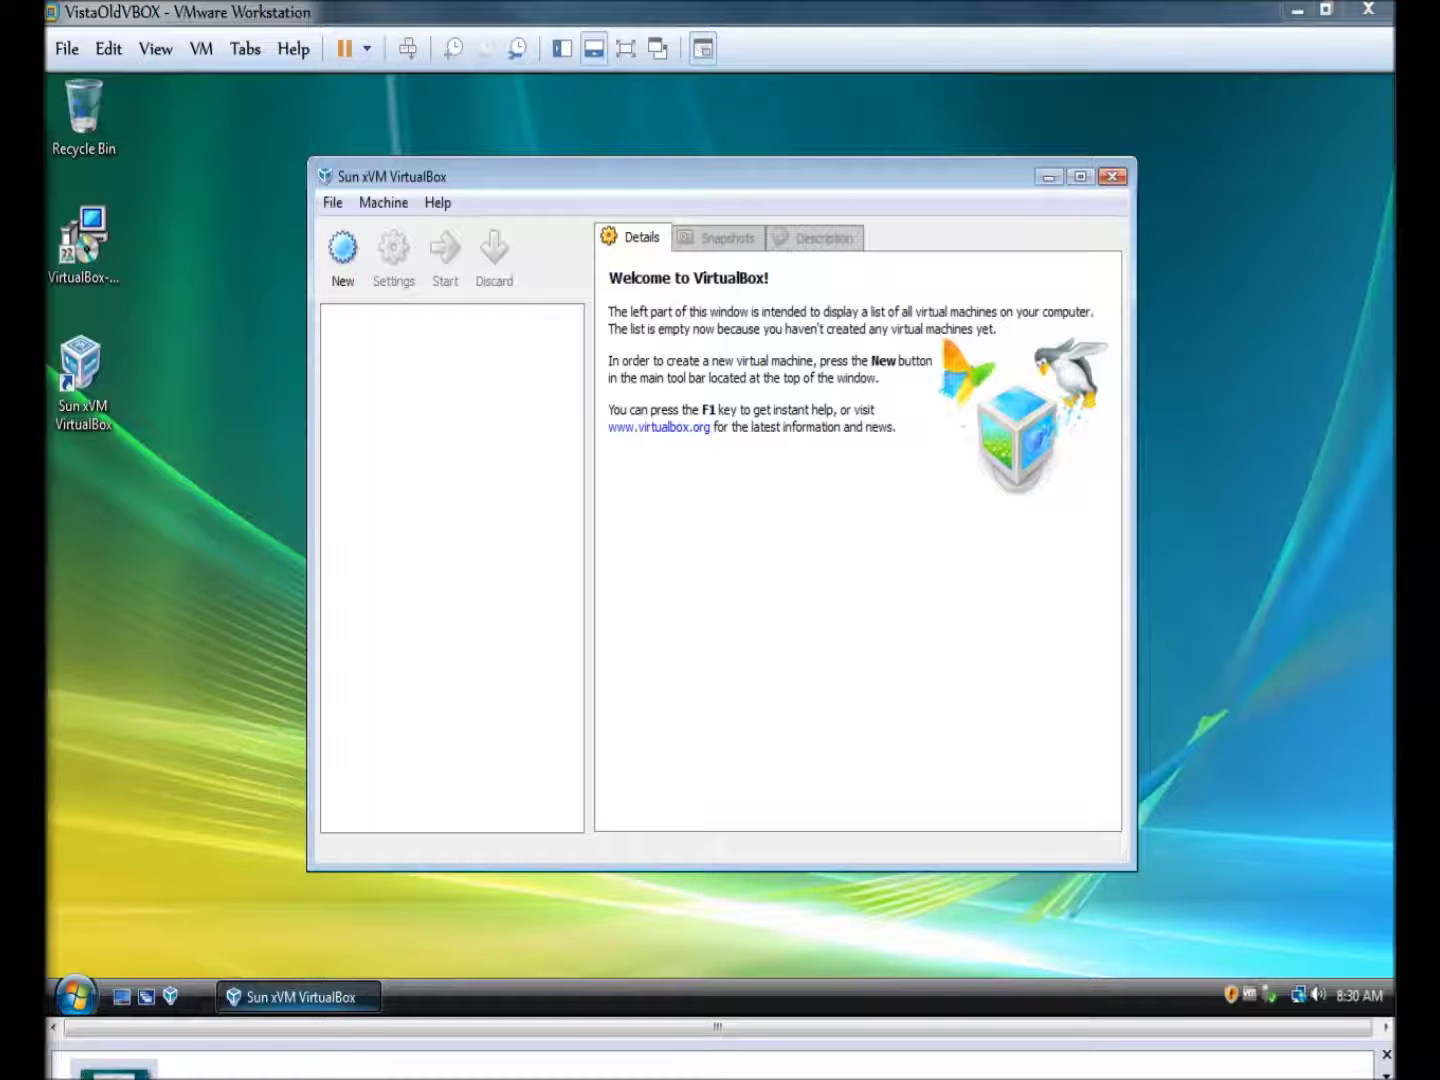
{"action": "left_click_drag", "start_coordinate": [127, 432], "coordinate": [85, 505]}
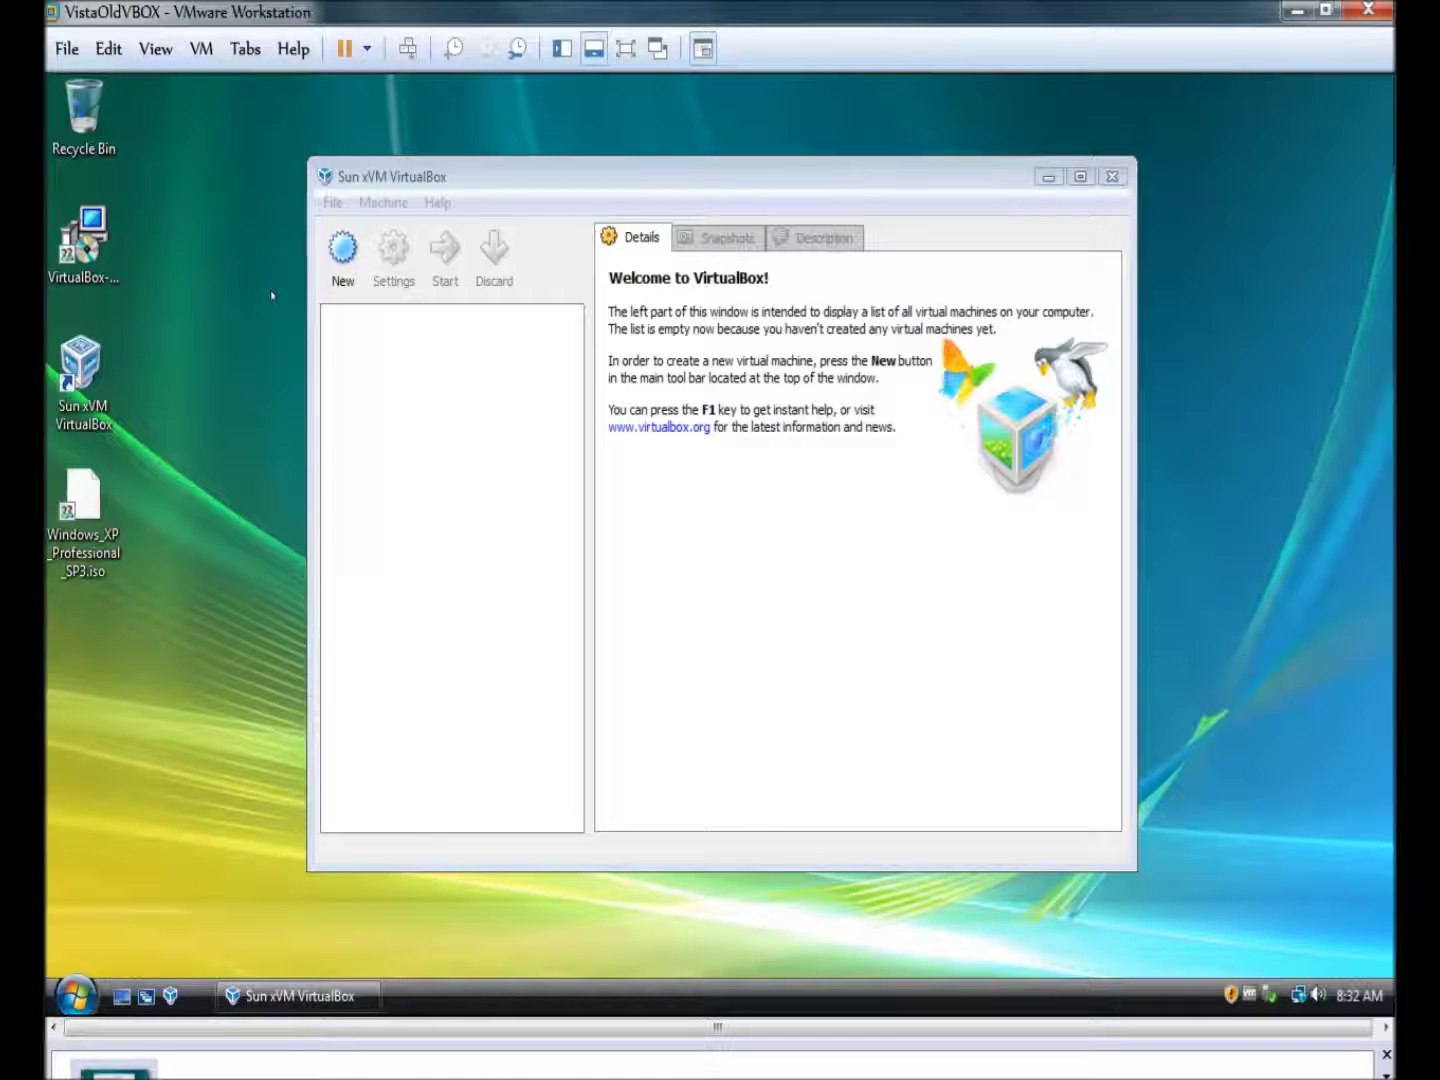
Step: Start a new virtual machine in VirtualBox named Windows XP, with Microsoft Windows and Windows XP as the OS type
{"action": "left_click", "coordinate": [342, 252]}
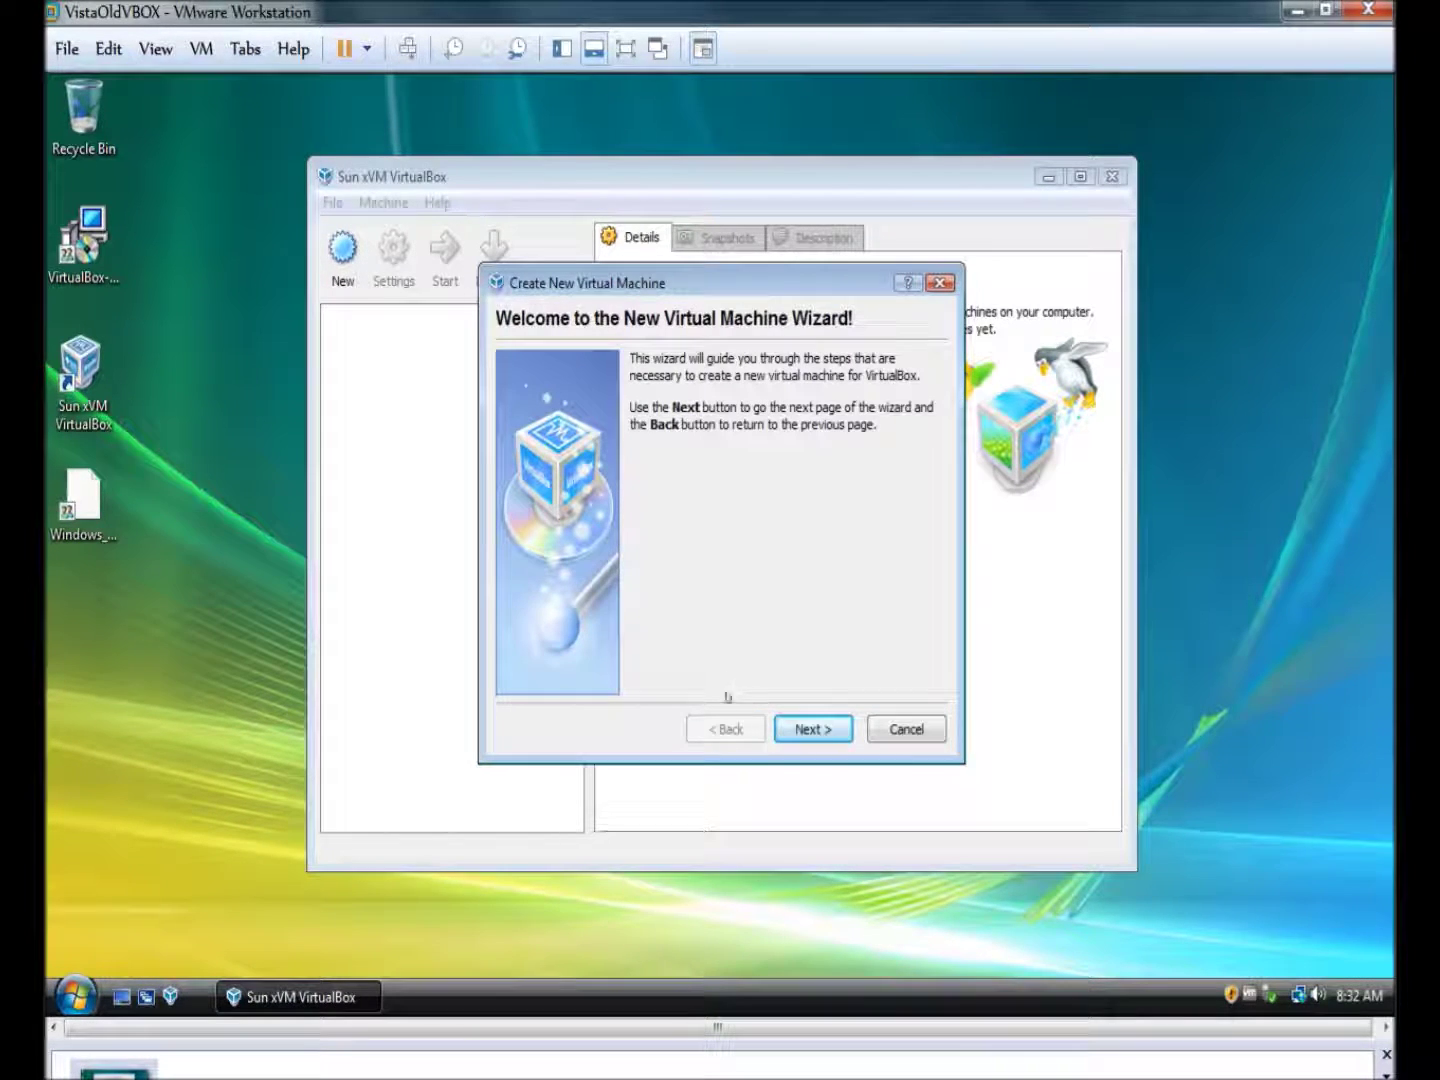
{"action": "left_click", "coordinate": [810, 728]}
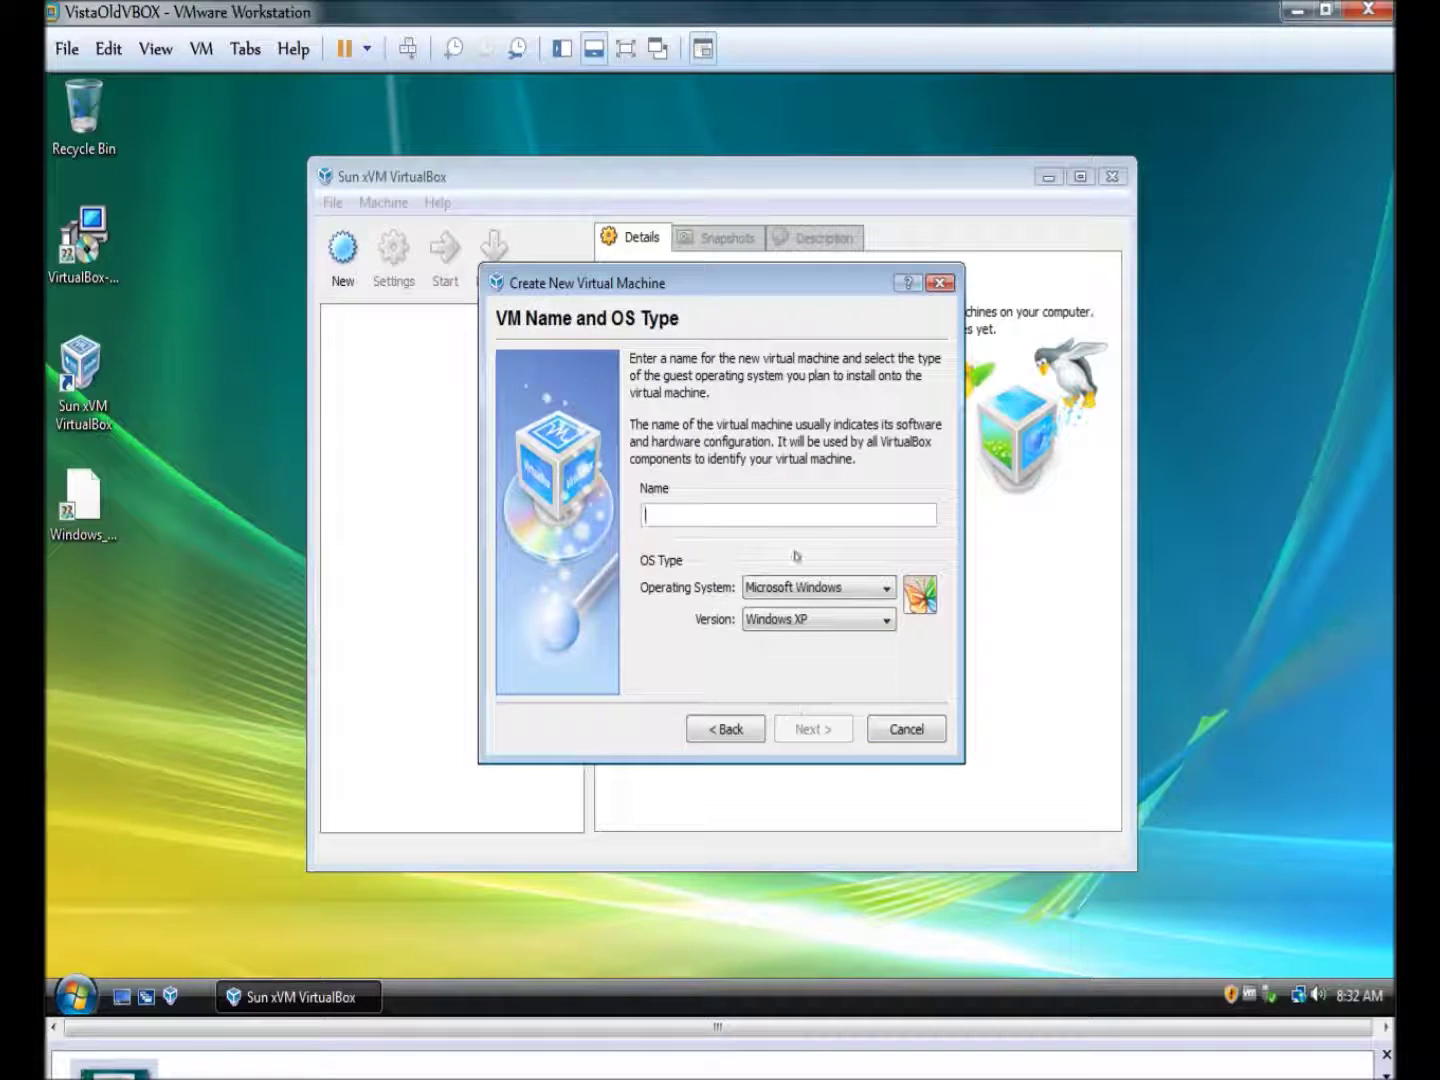
{"action": "type", "text": "W"}
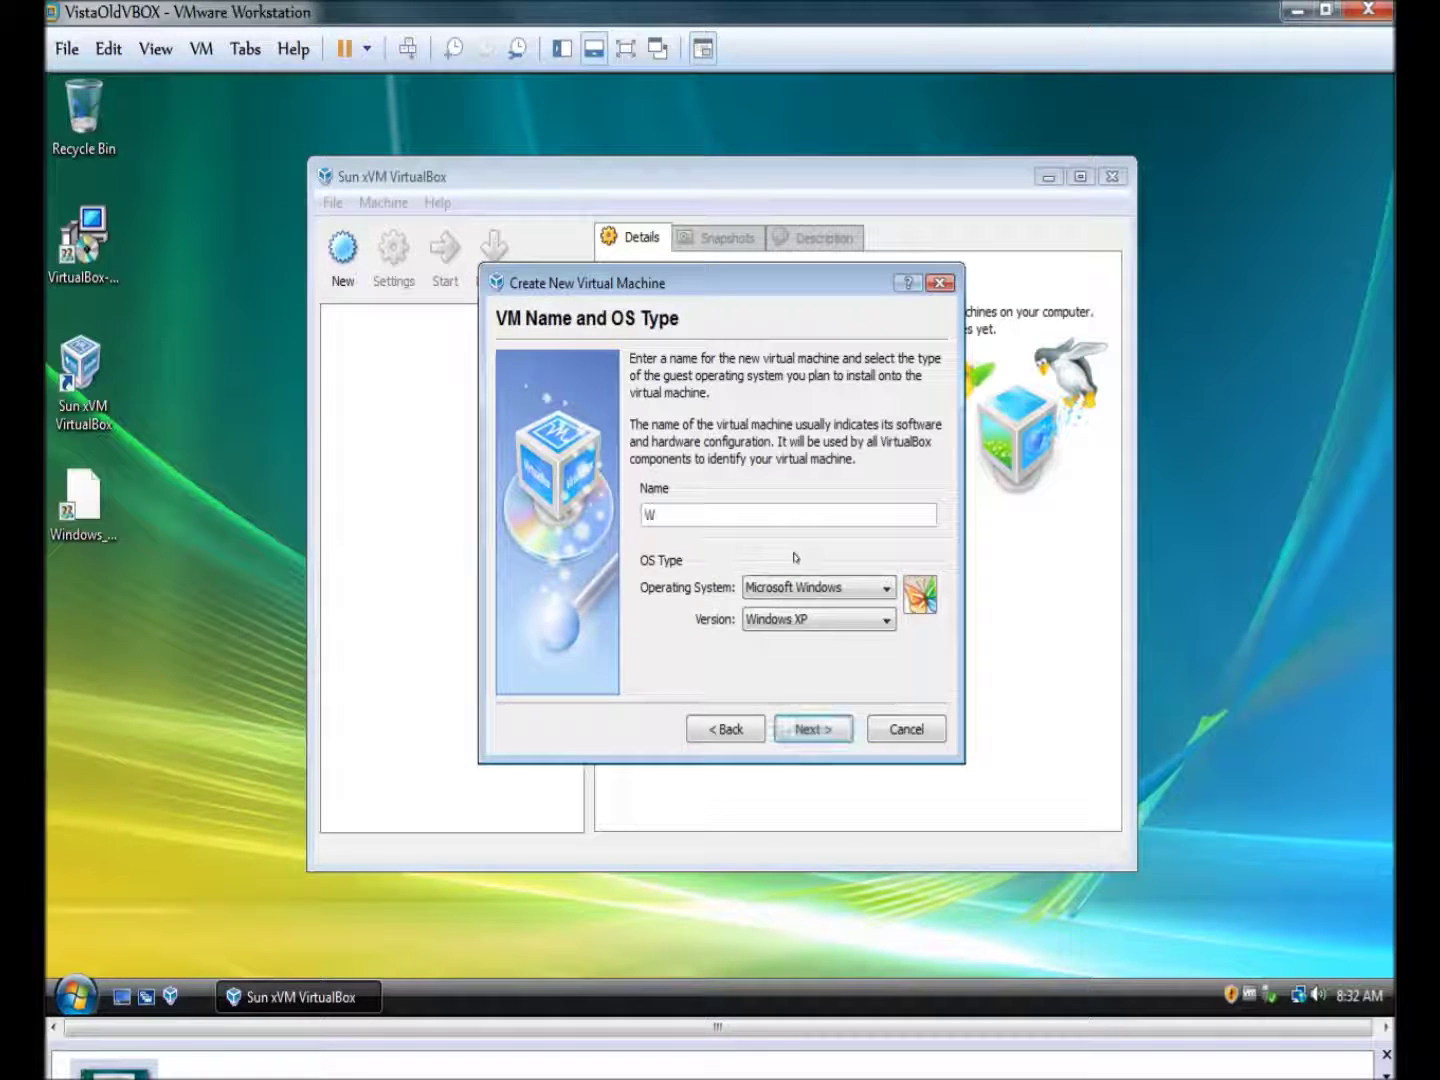
{"action": "type", "text": "indows XP"}
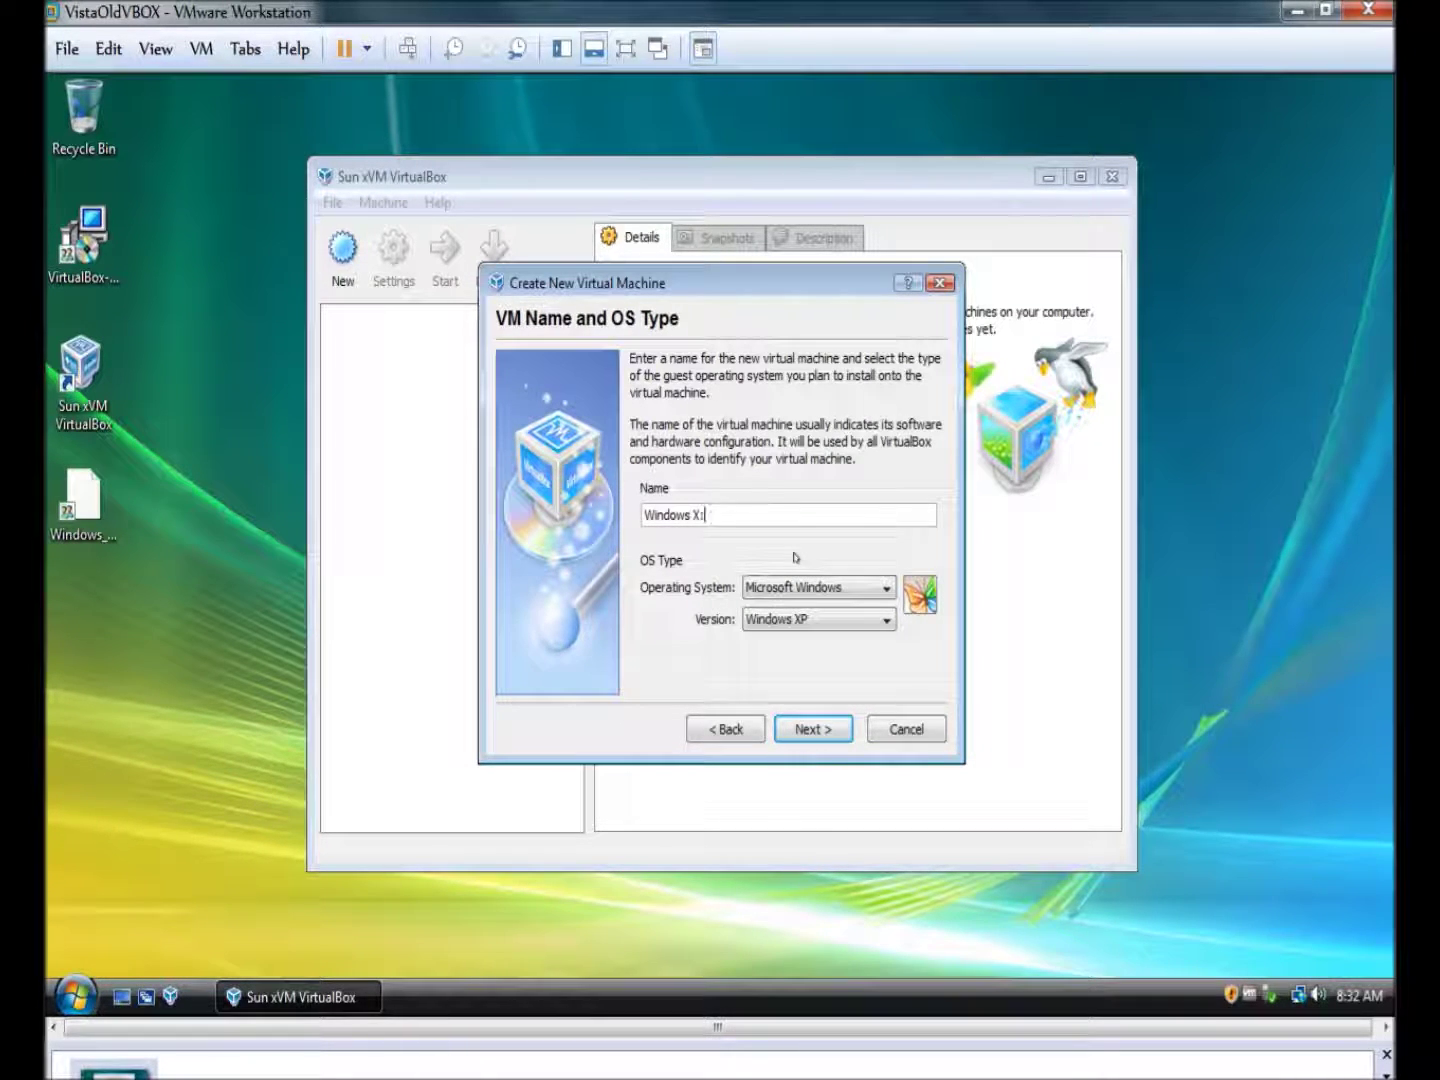
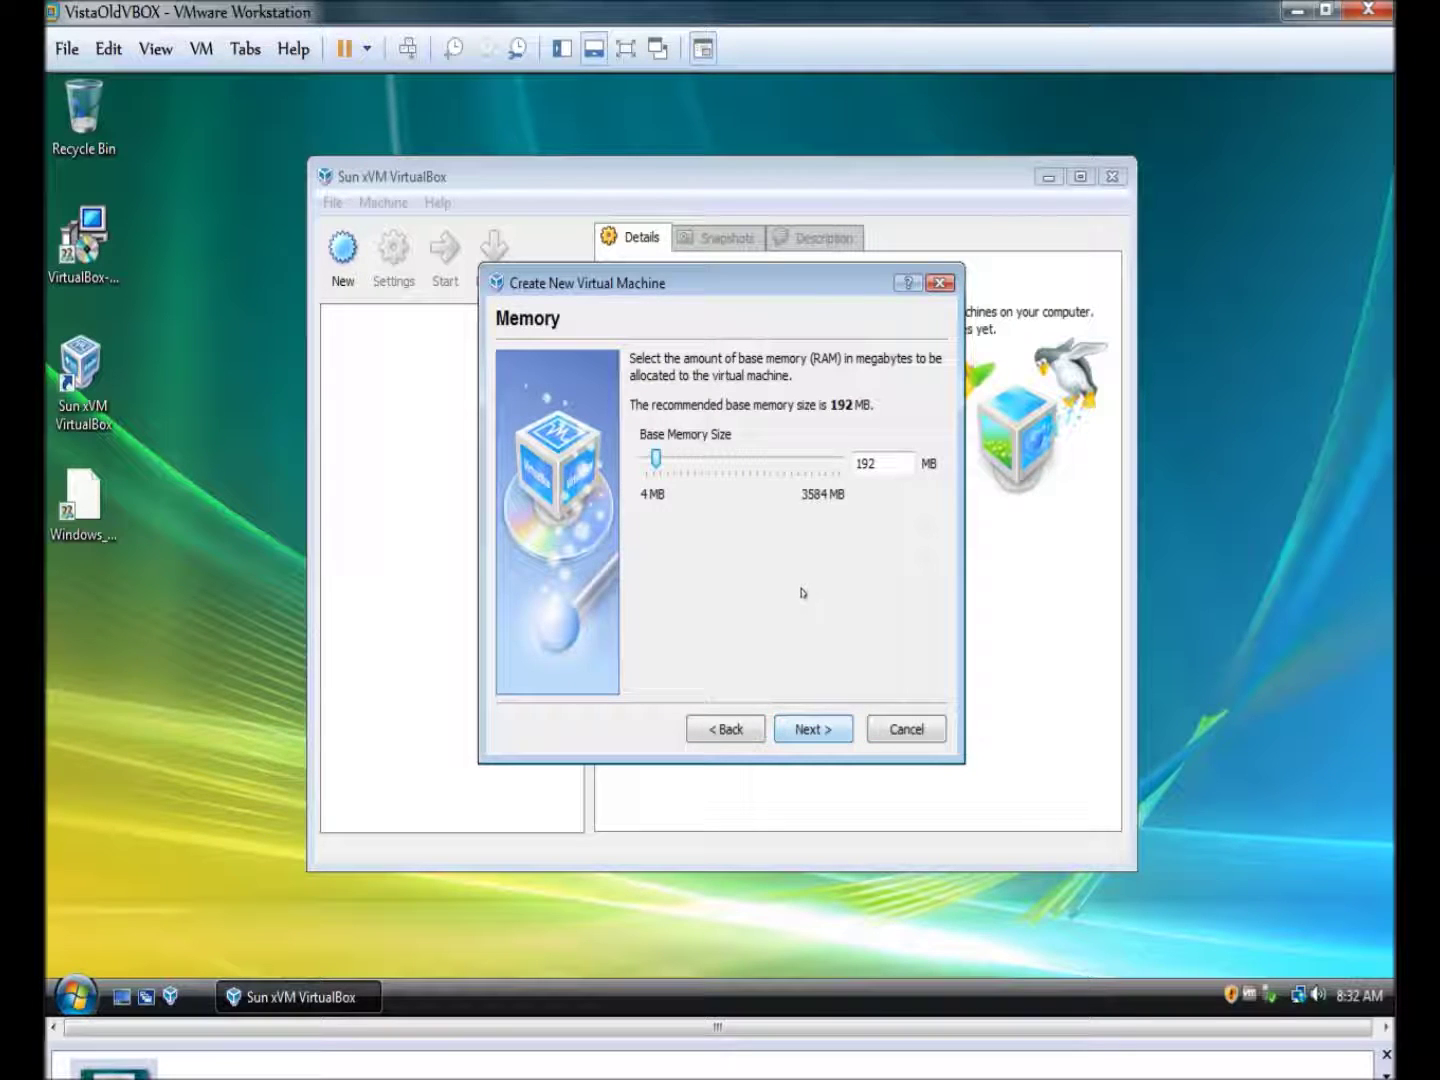
Step: Set the new virtual machine's base memory size to 1024 MB
{"action": "left_click_drag", "start_coordinate": [655, 460], "coordinate": [703, 470]}
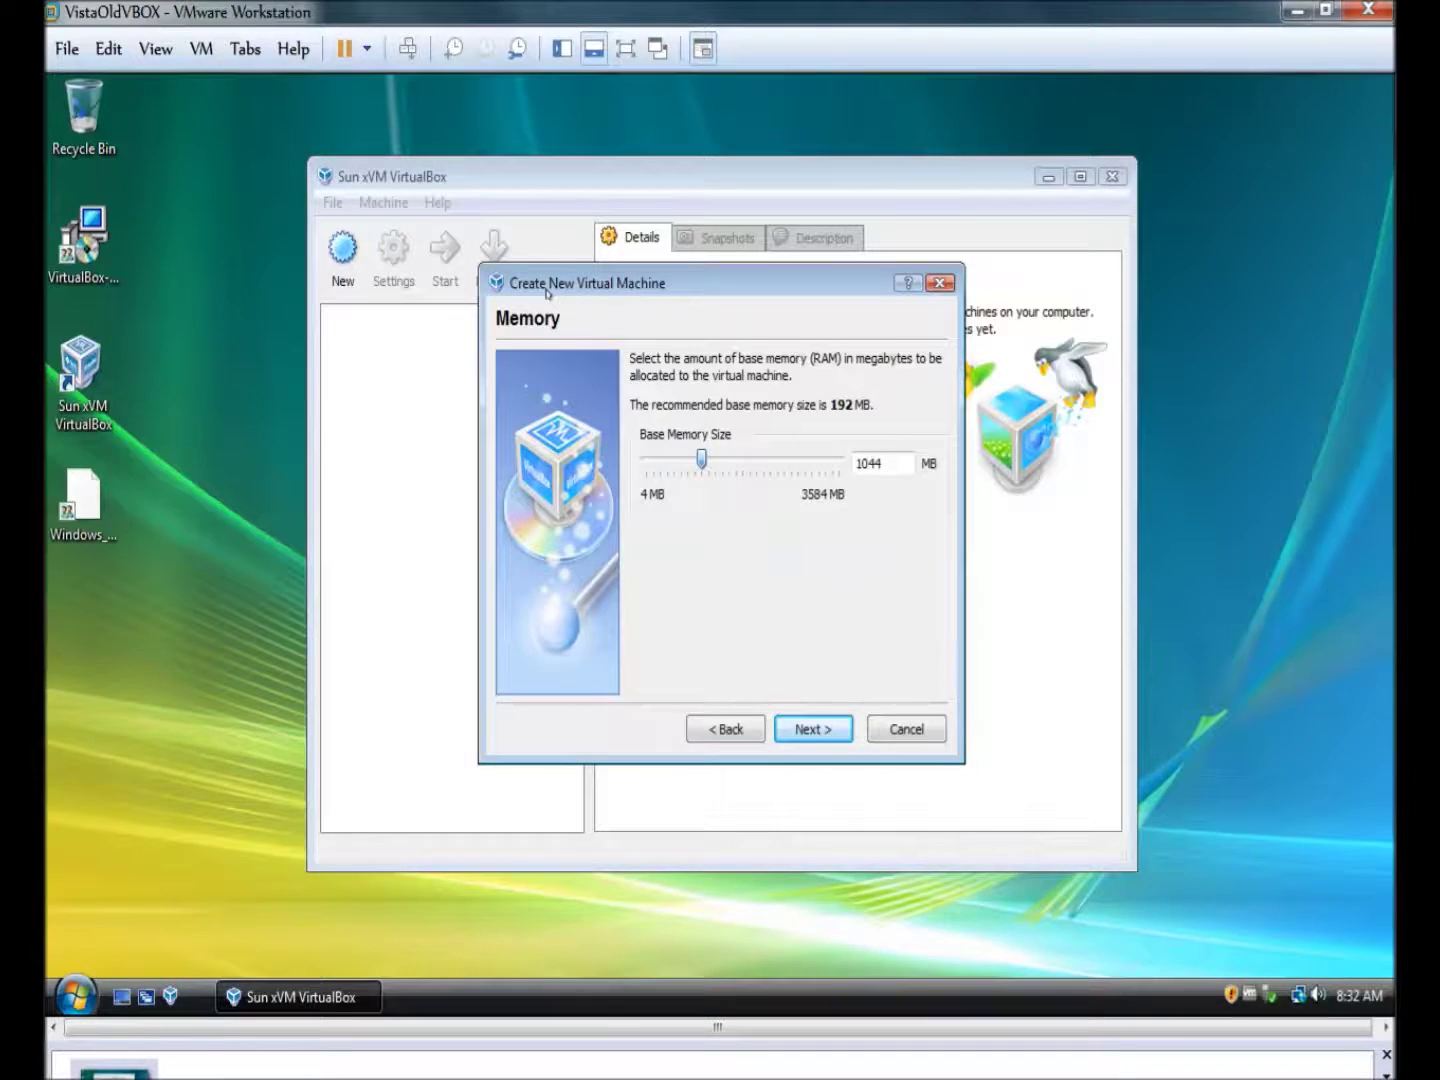
{"action": "left_click_drag", "start_coordinate": [546, 293], "coordinate": [515, 300]}
{"action": "key", "text": "Tab"}
{"action": "type", "text": "102"}
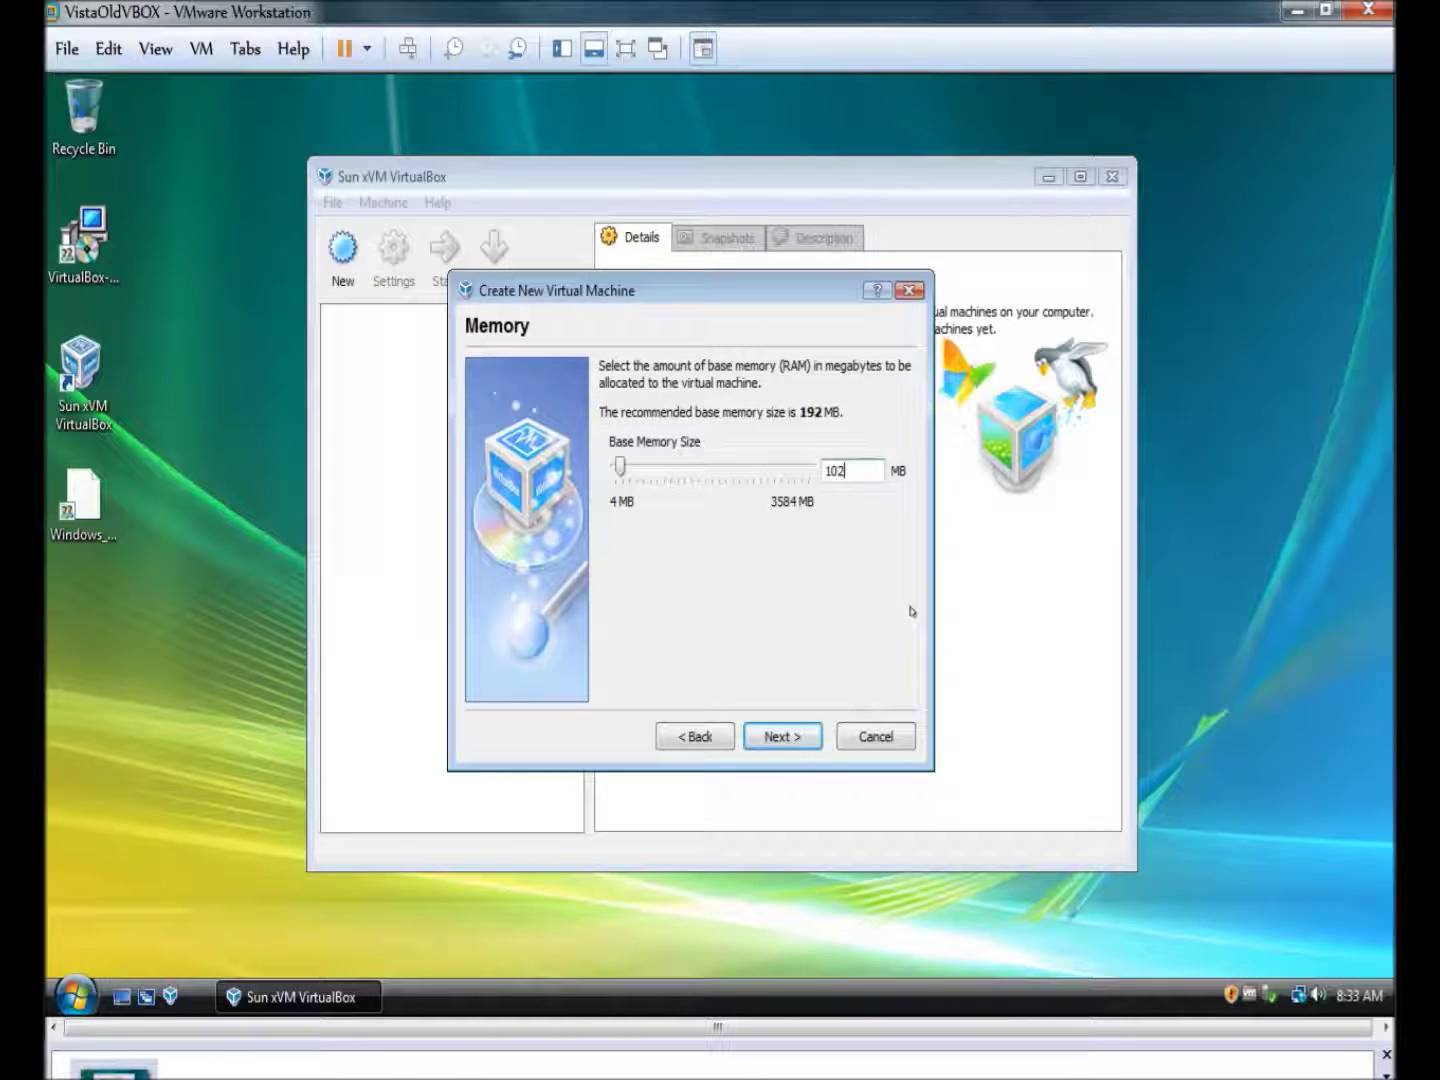
{"action": "type", "text": "4"}
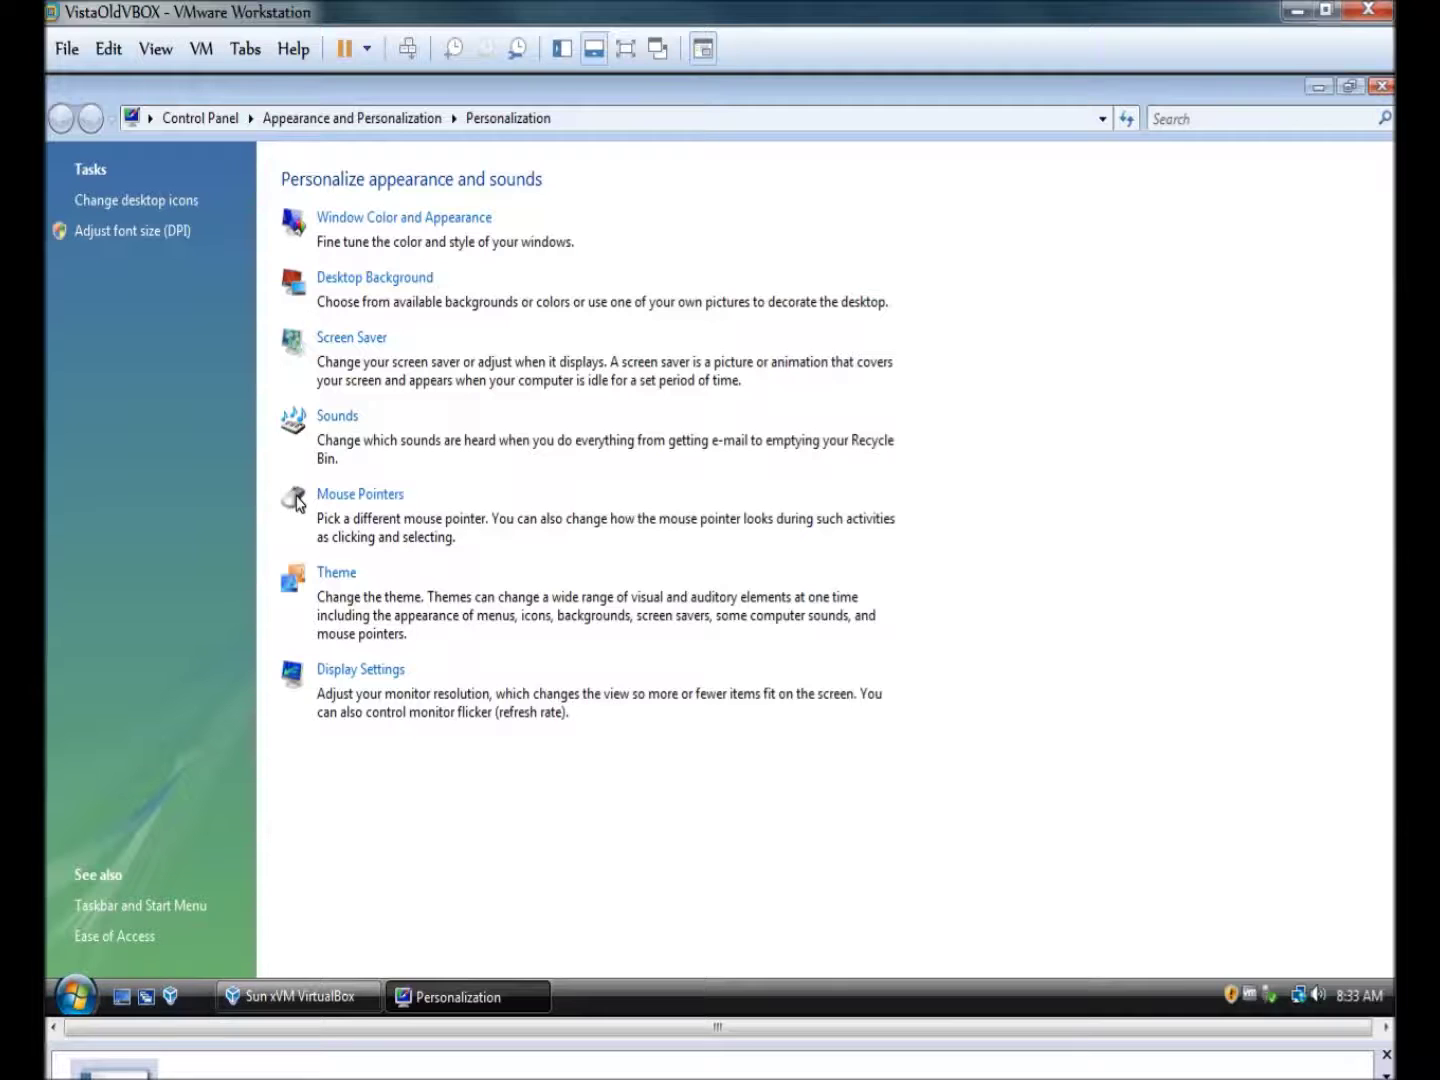
Step: Change the Vista guest's color scheme to Windows Aero and close the Personalization window
{"action": "left_click", "coordinate": [355, 216]}
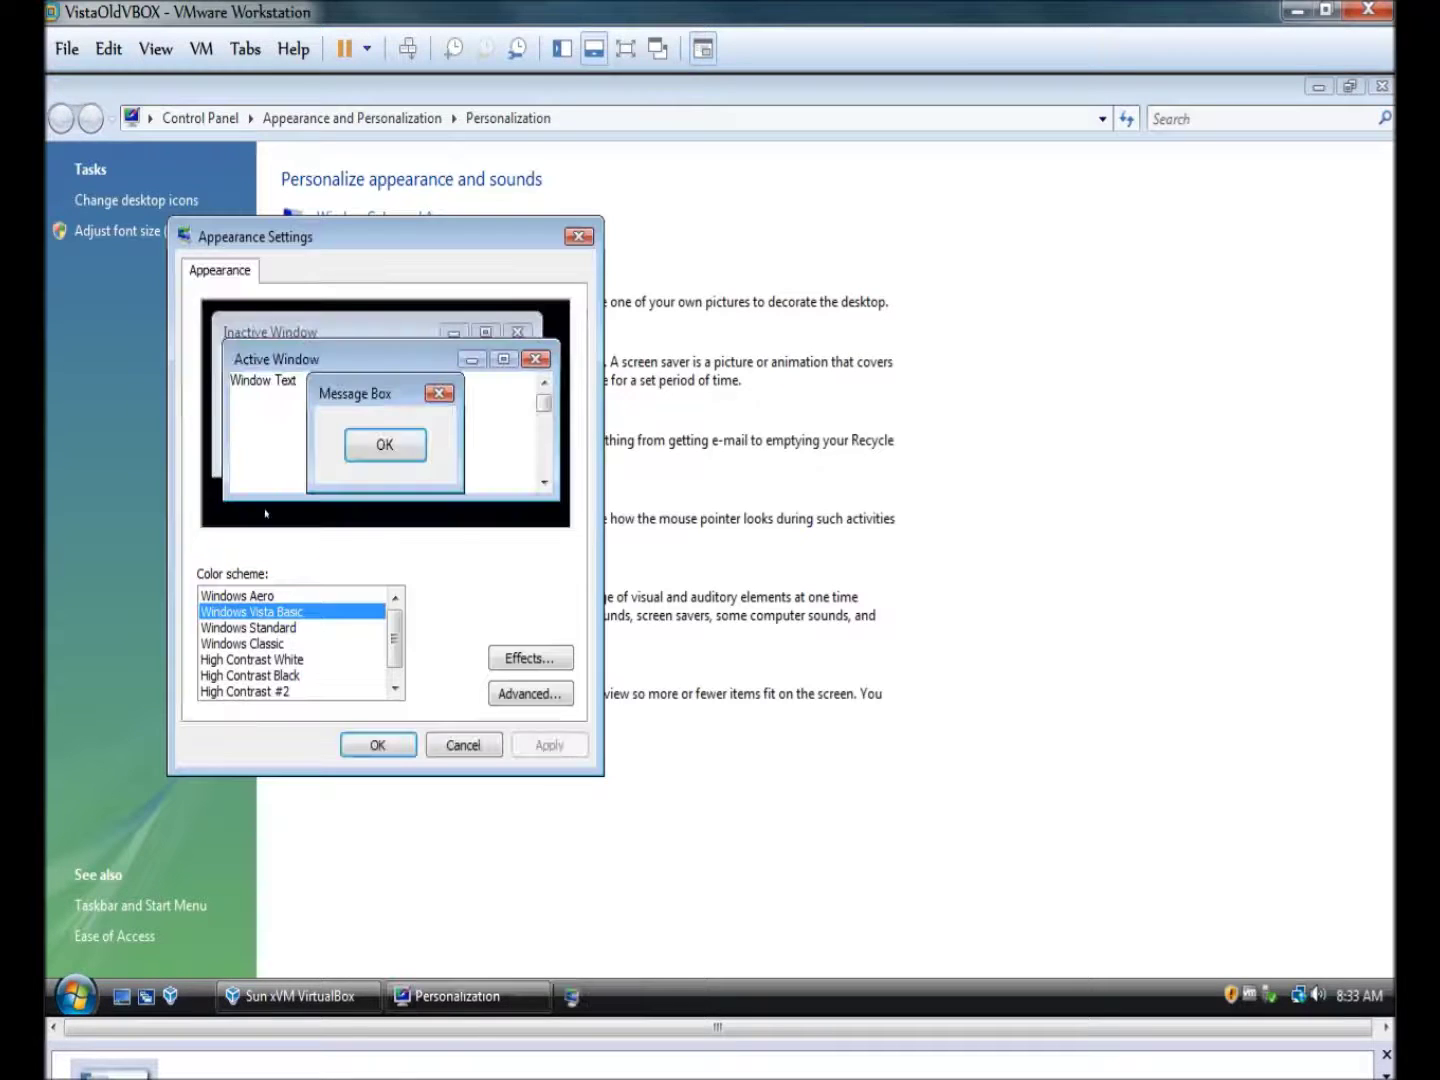
{"action": "left_click", "coordinate": [380, 596]}
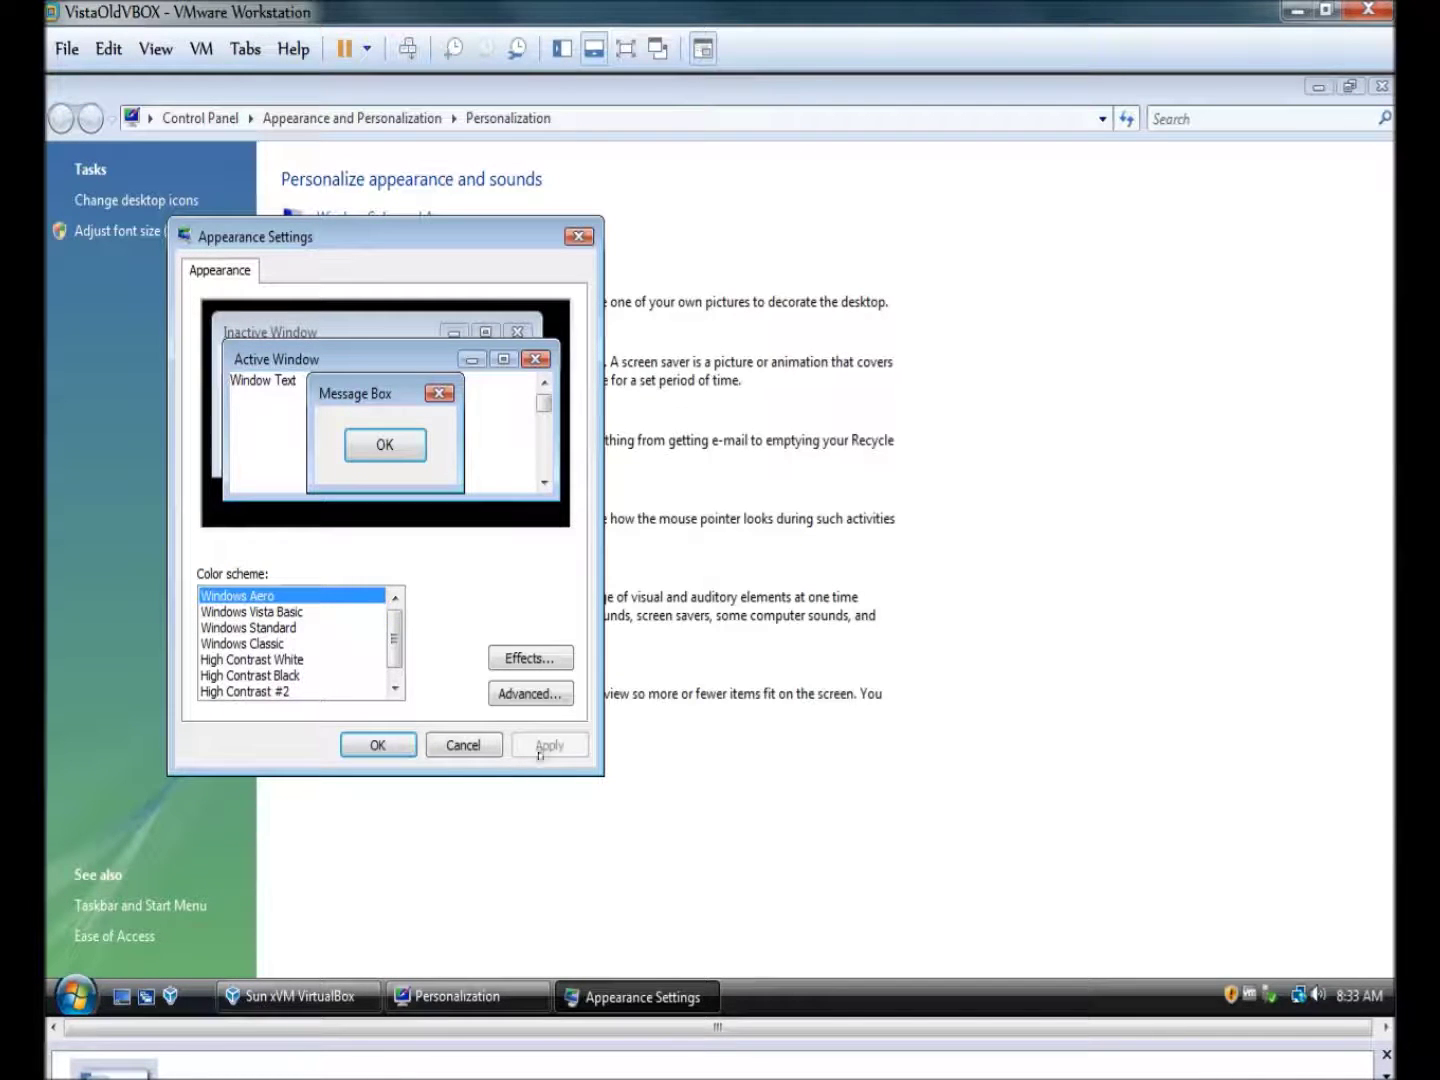
{"action": "left_click", "coordinate": [369, 746]}
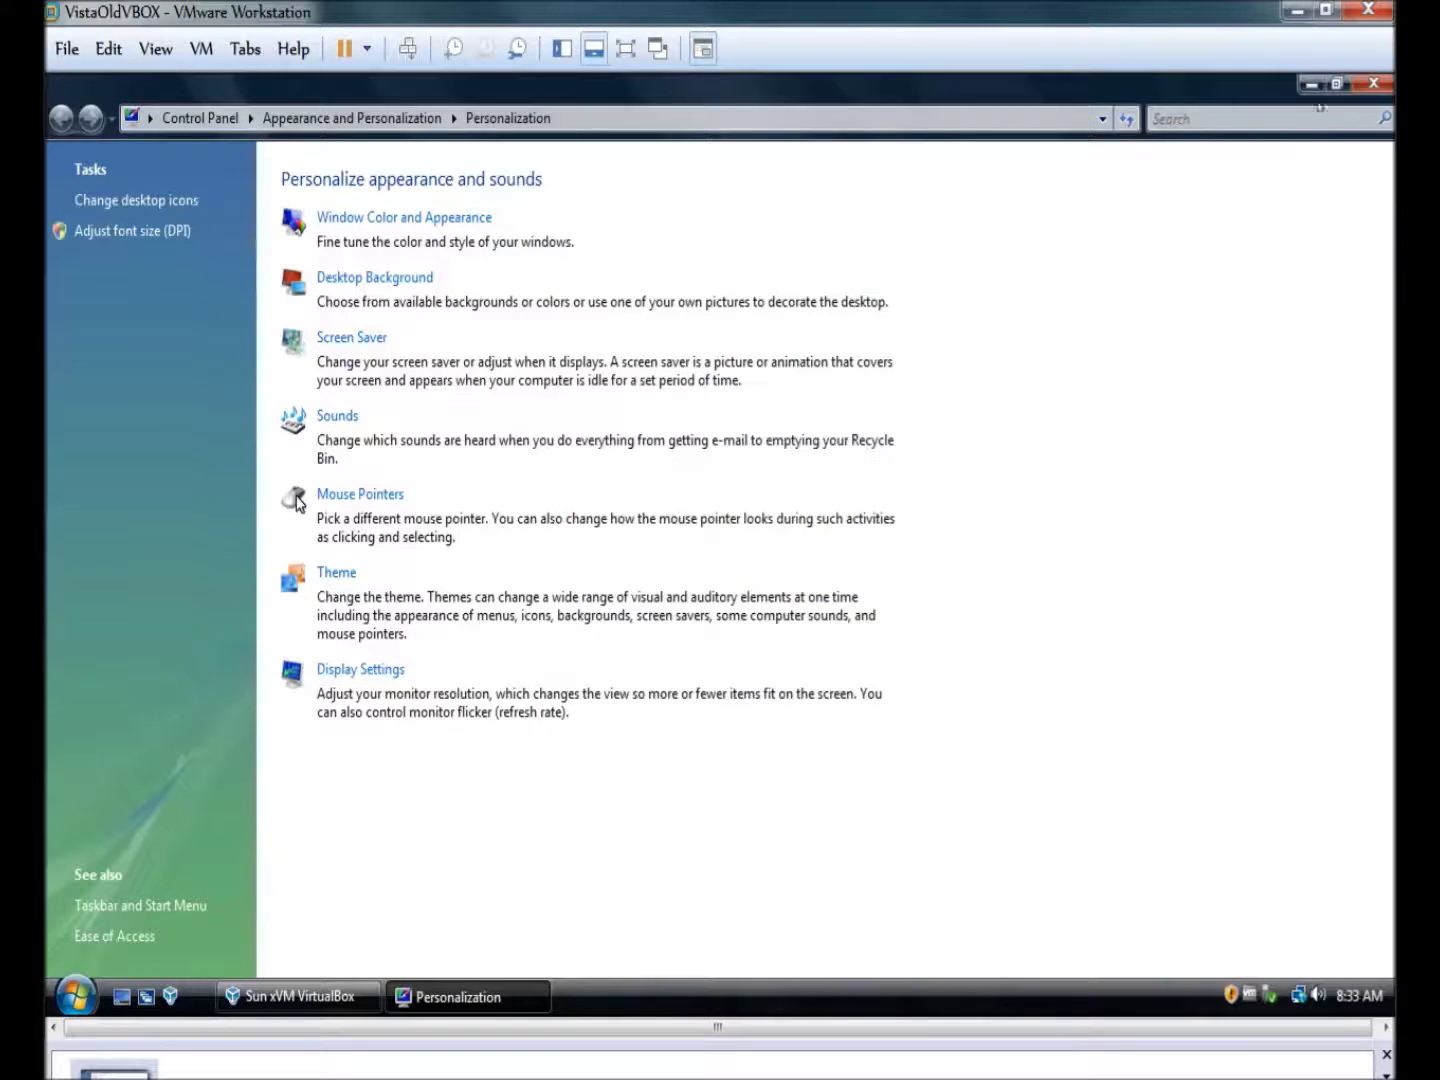
{"action": "left_click", "coordinate": [1373, 84]}
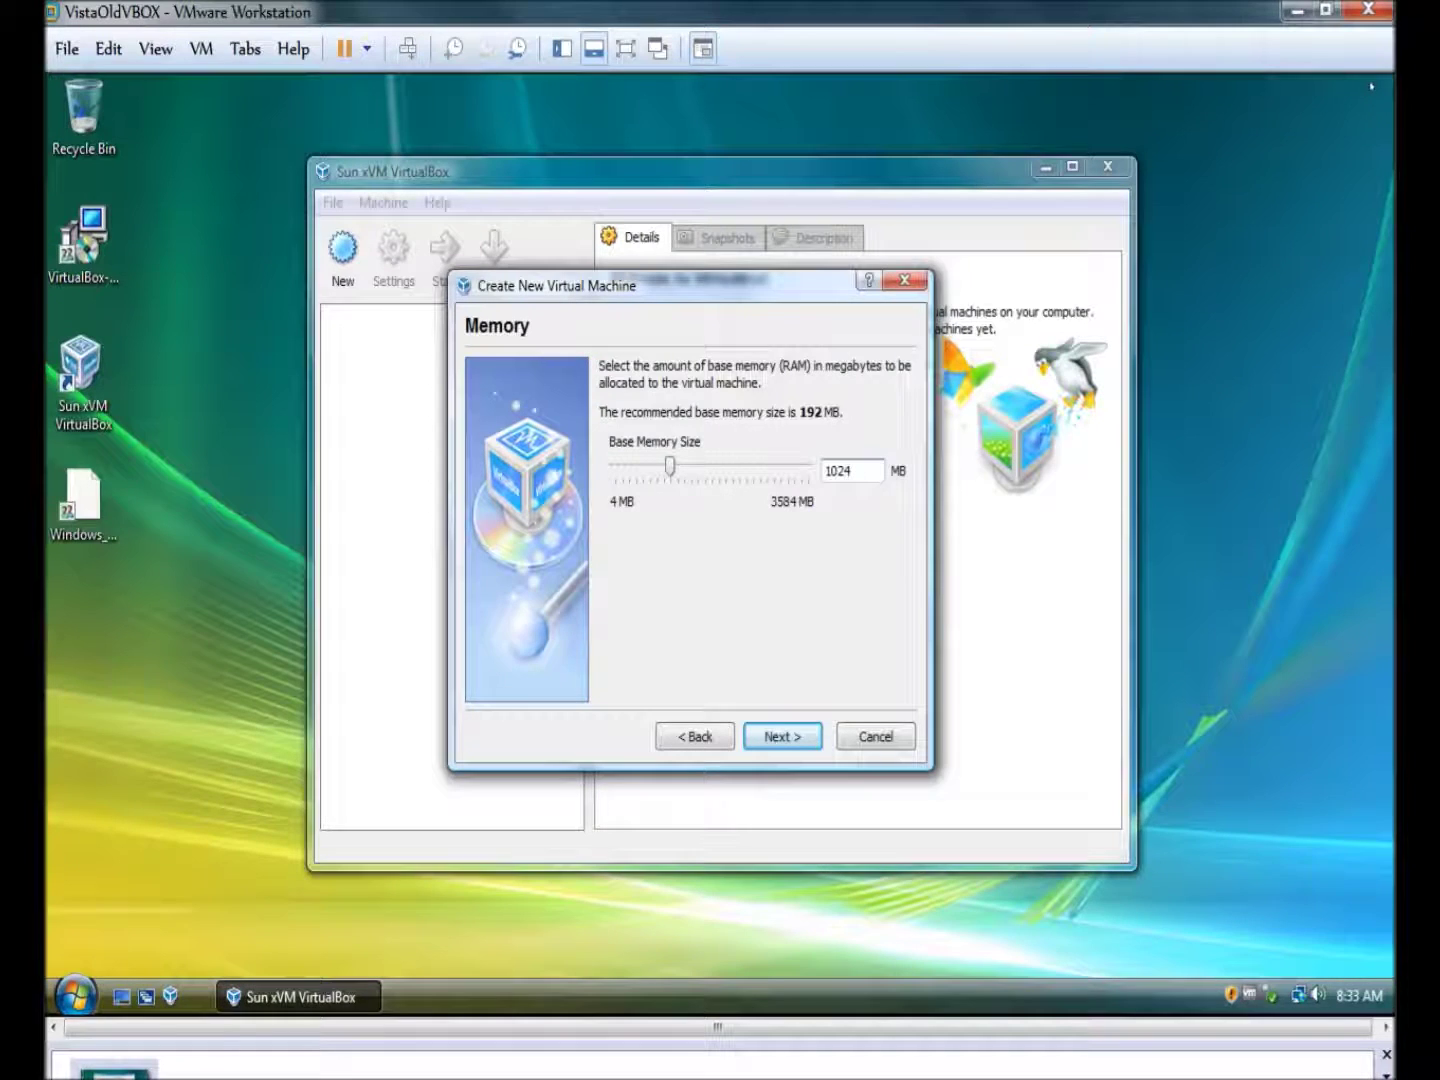
Step: Accept the memory size and continue to the virtual hard disk setup
{"action": "left_click", "coordinate": [784, 735]}
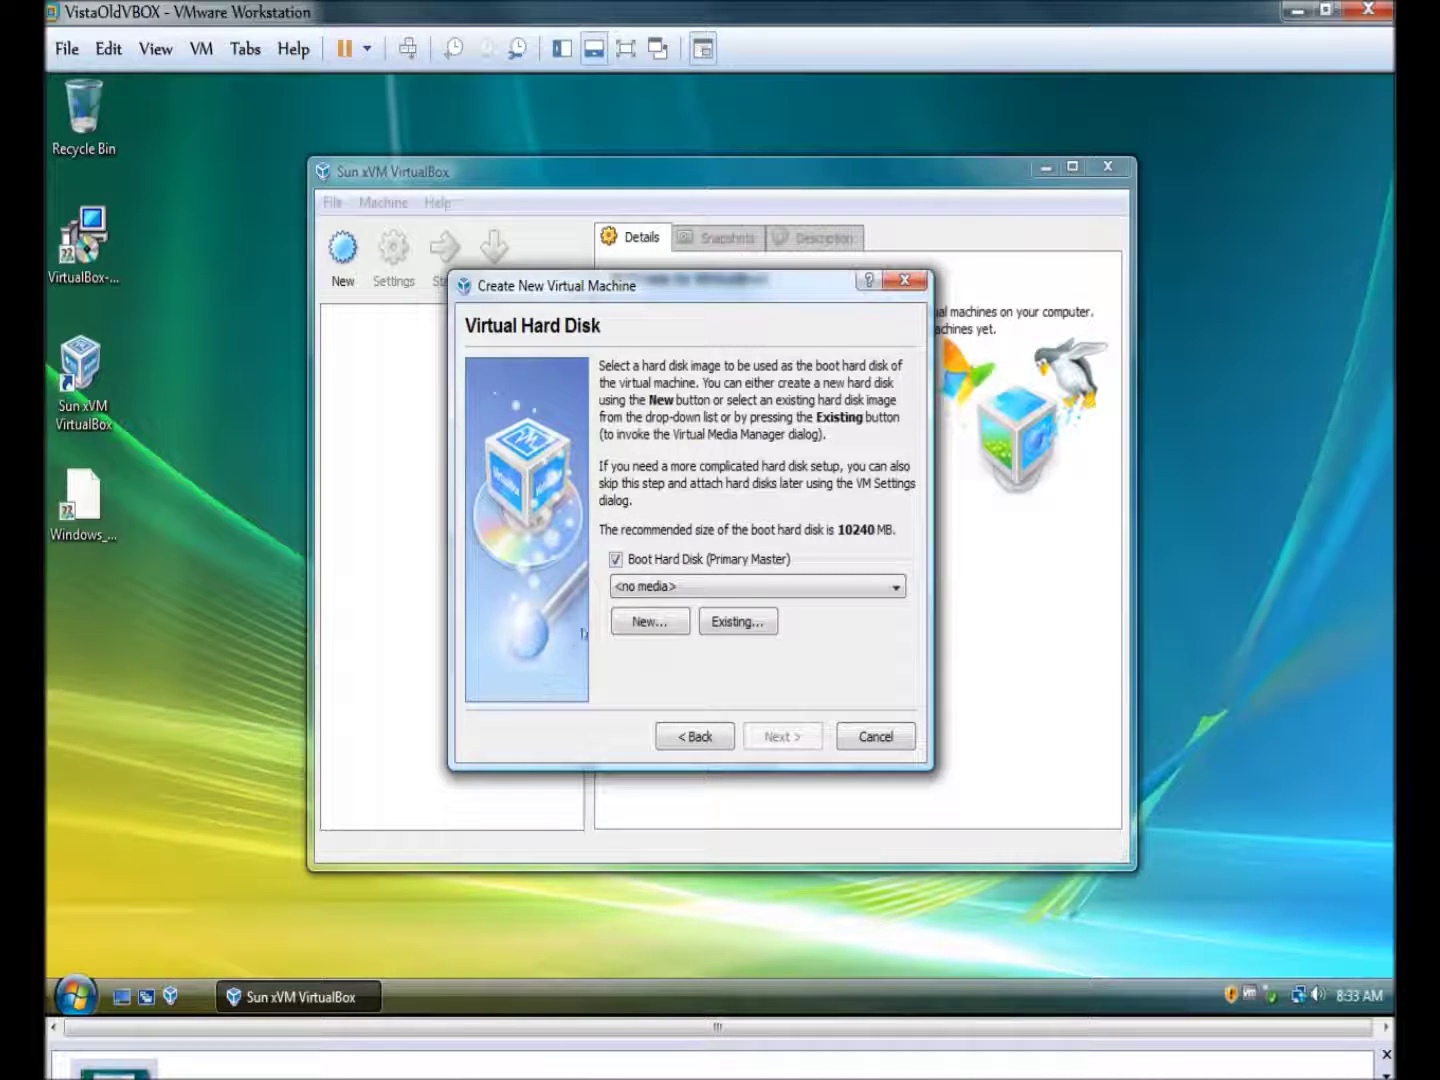
Step: Create a new dynamically expanding virtual hard disk named Windows XP with a size of 6.00 GB
{"action": "left_click", "coordinate": [645, 621]}
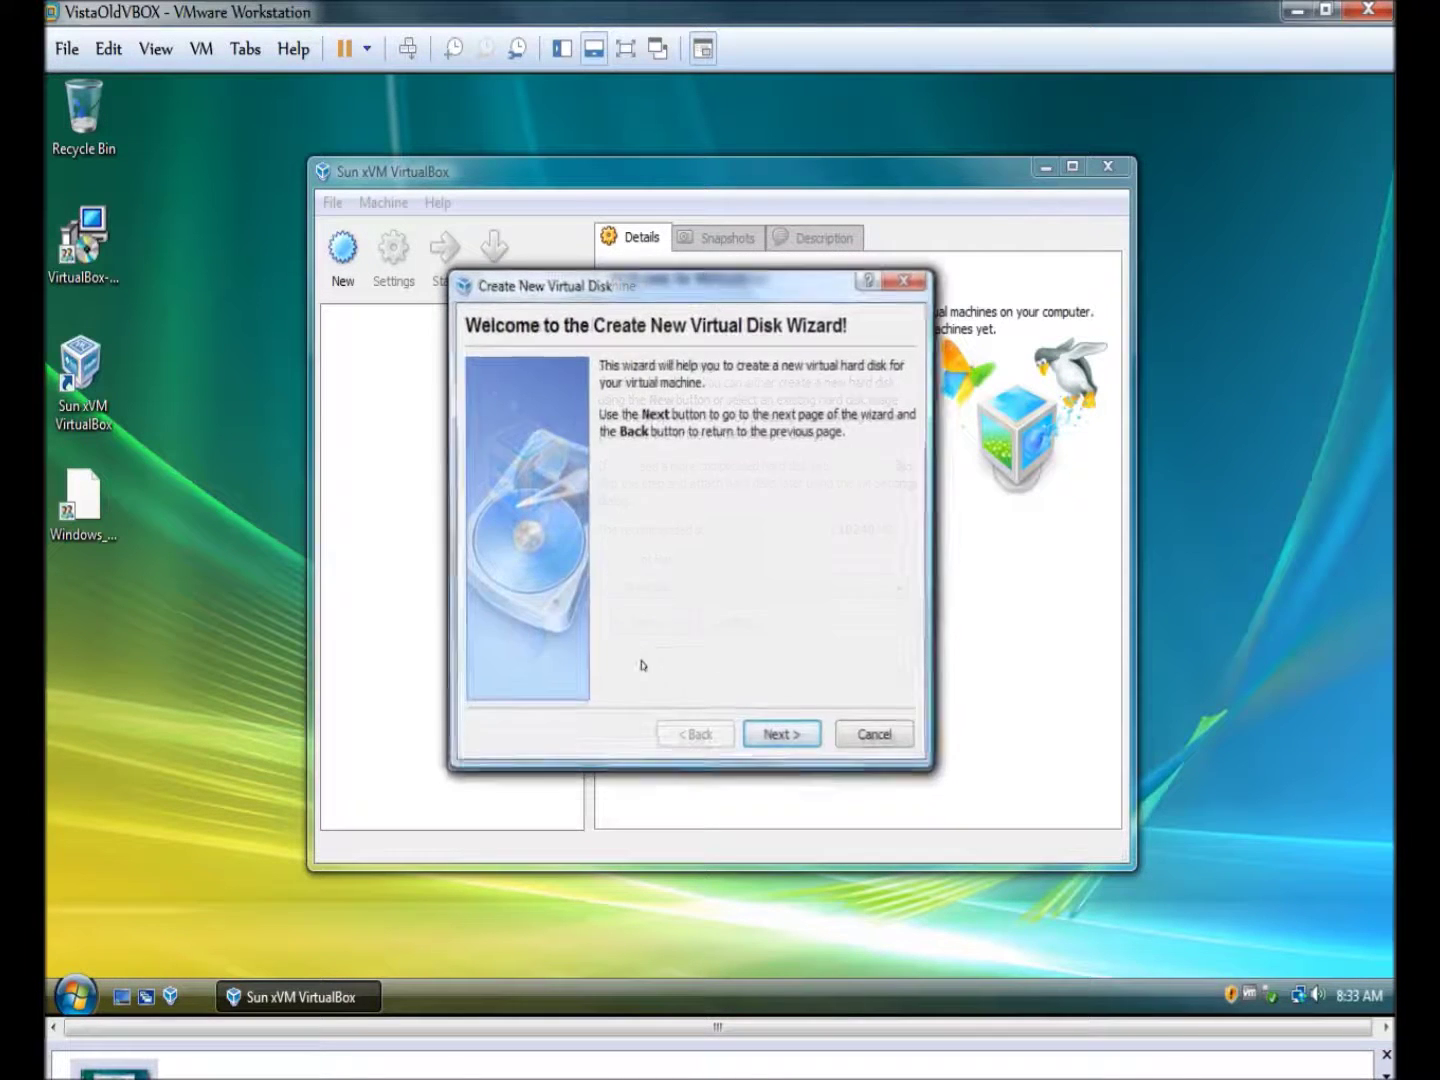
{"action": "left_click", "coordinate": [789, 738]}
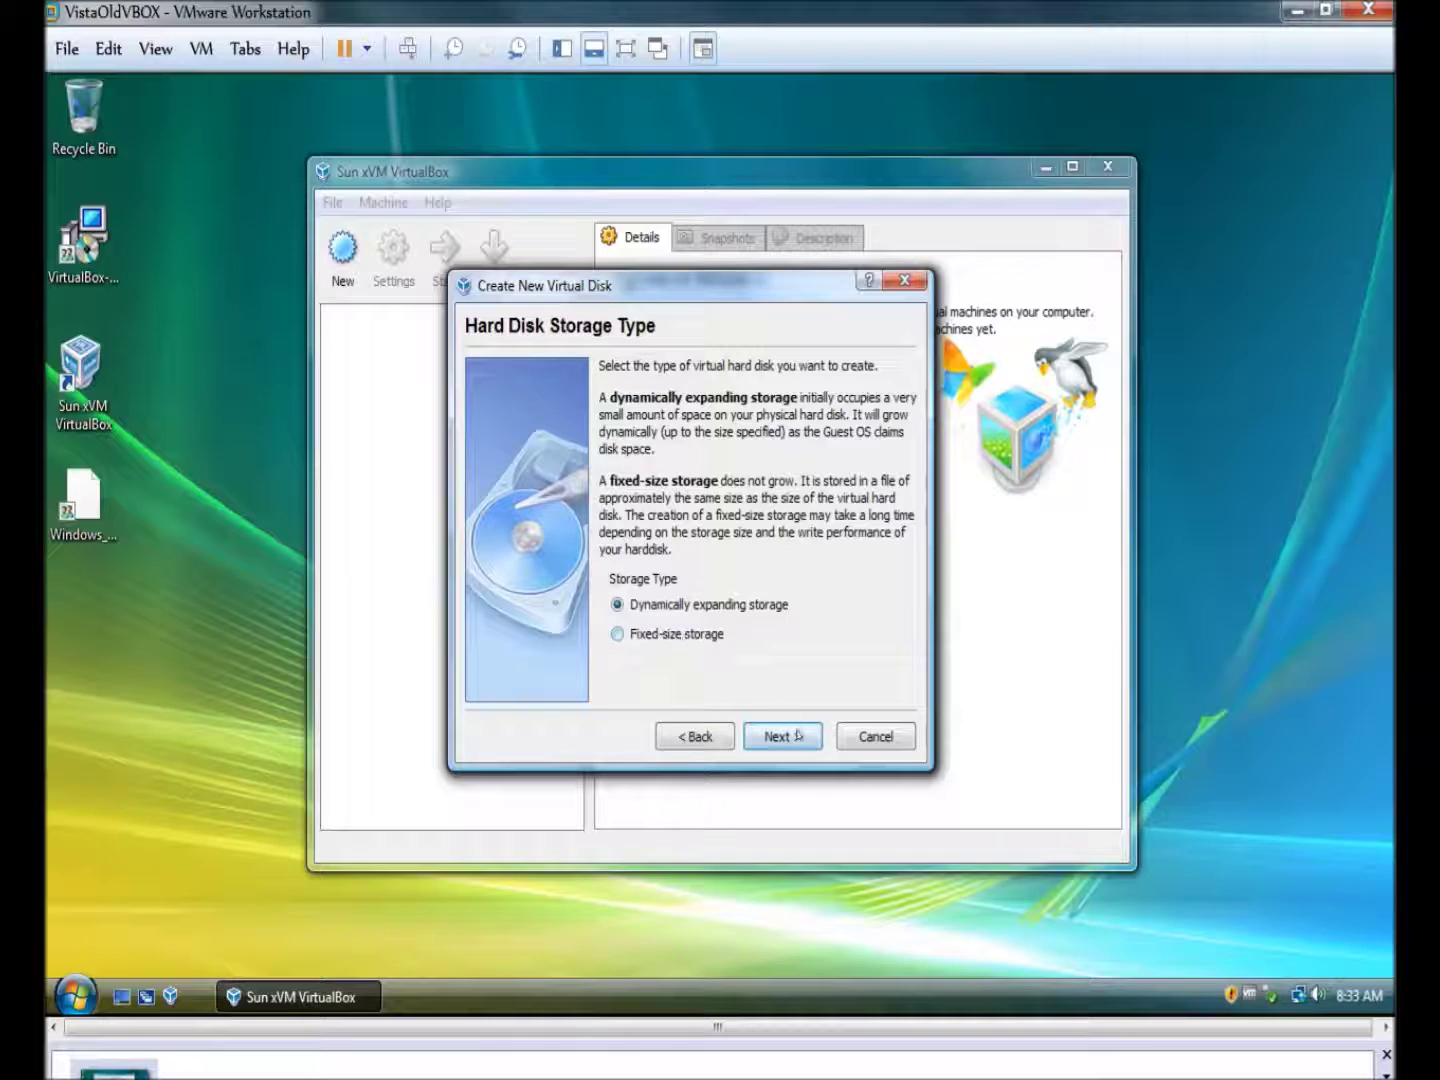
{"action": "left_click", "coordinate": [797, 736]}
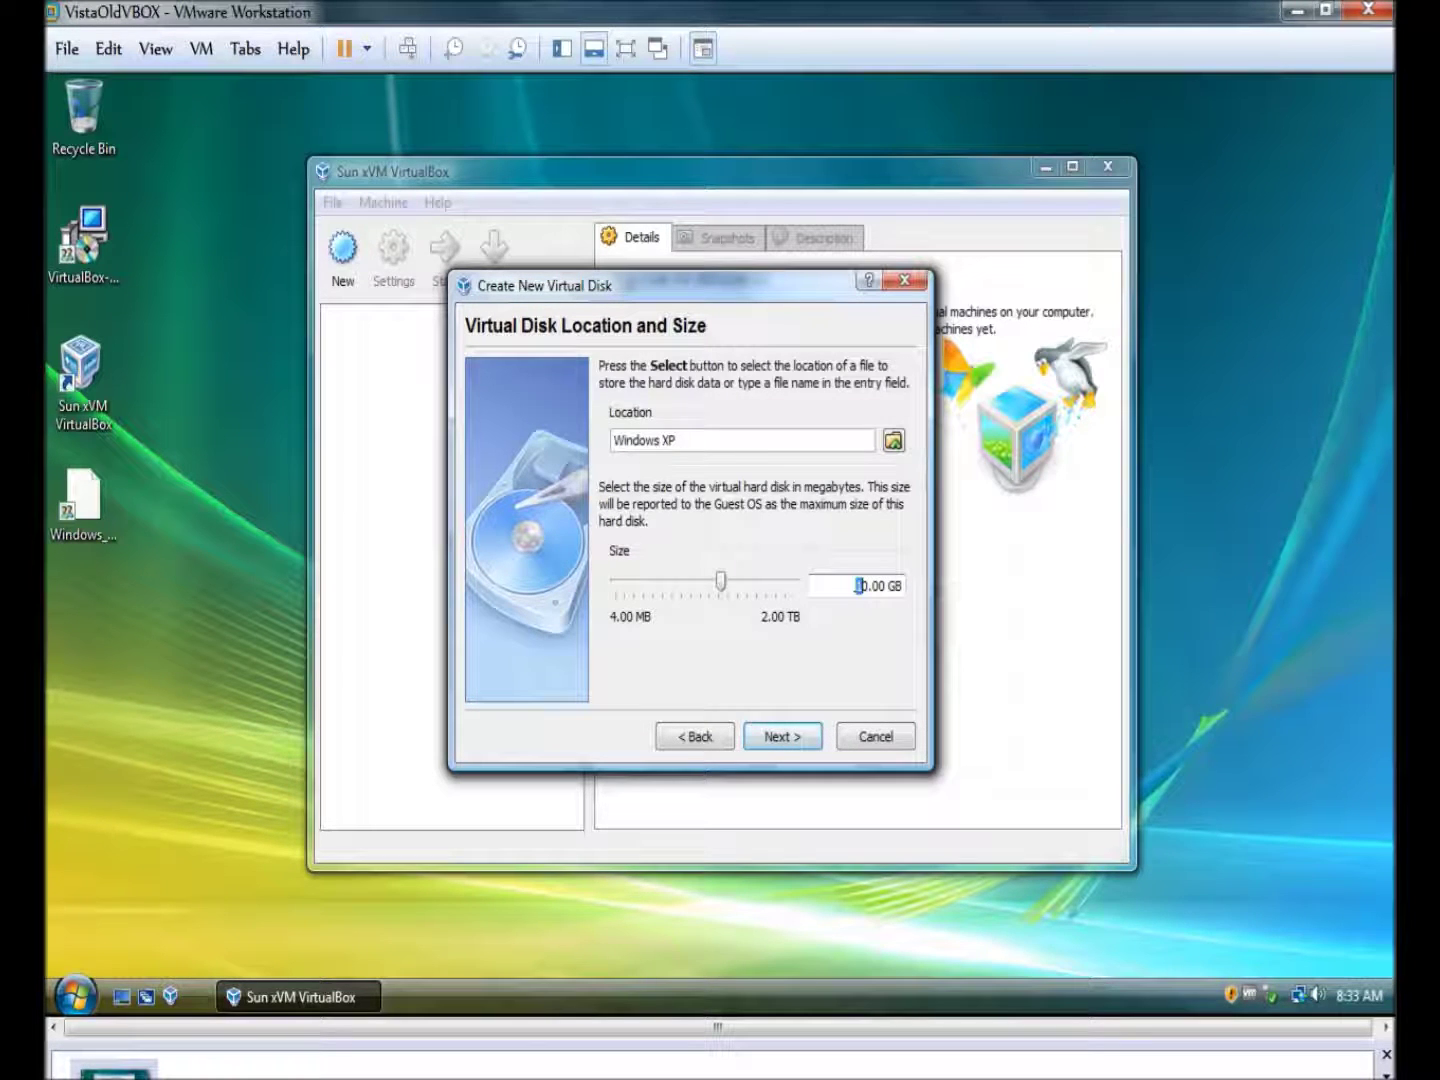
{"action": "left_click_drag", "start_coordinate": [858, 586], "coordinate": [869, 586]}
{"action": "type", "text": "6"}
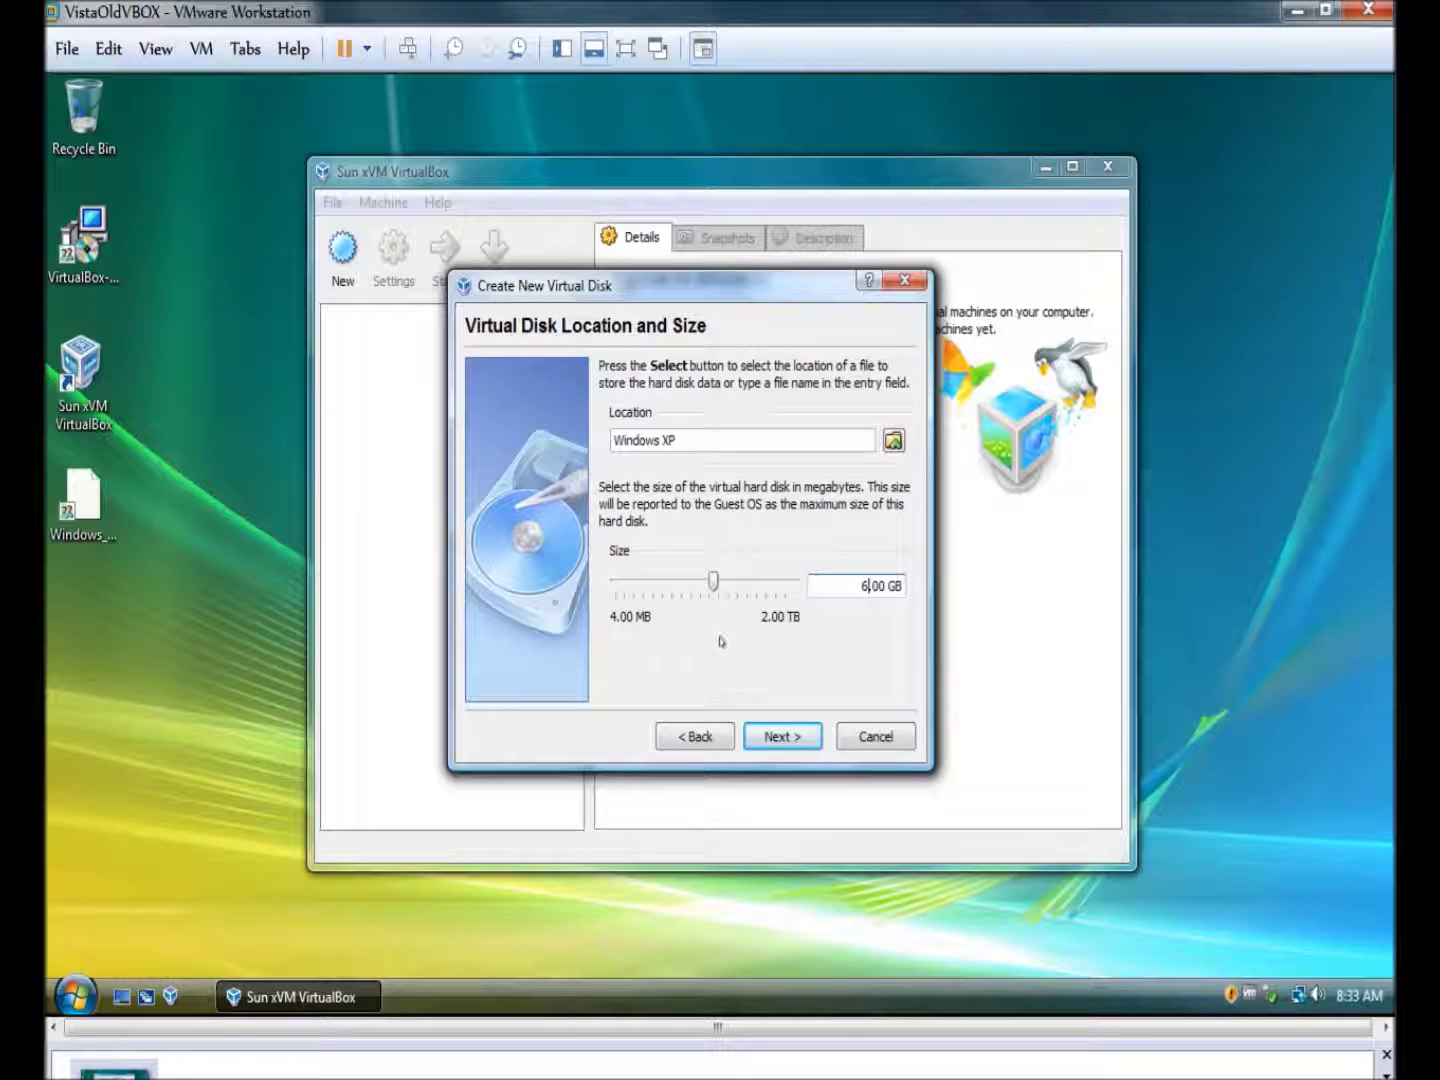
{"action": "left_click", "coordinate": [785, 736]}
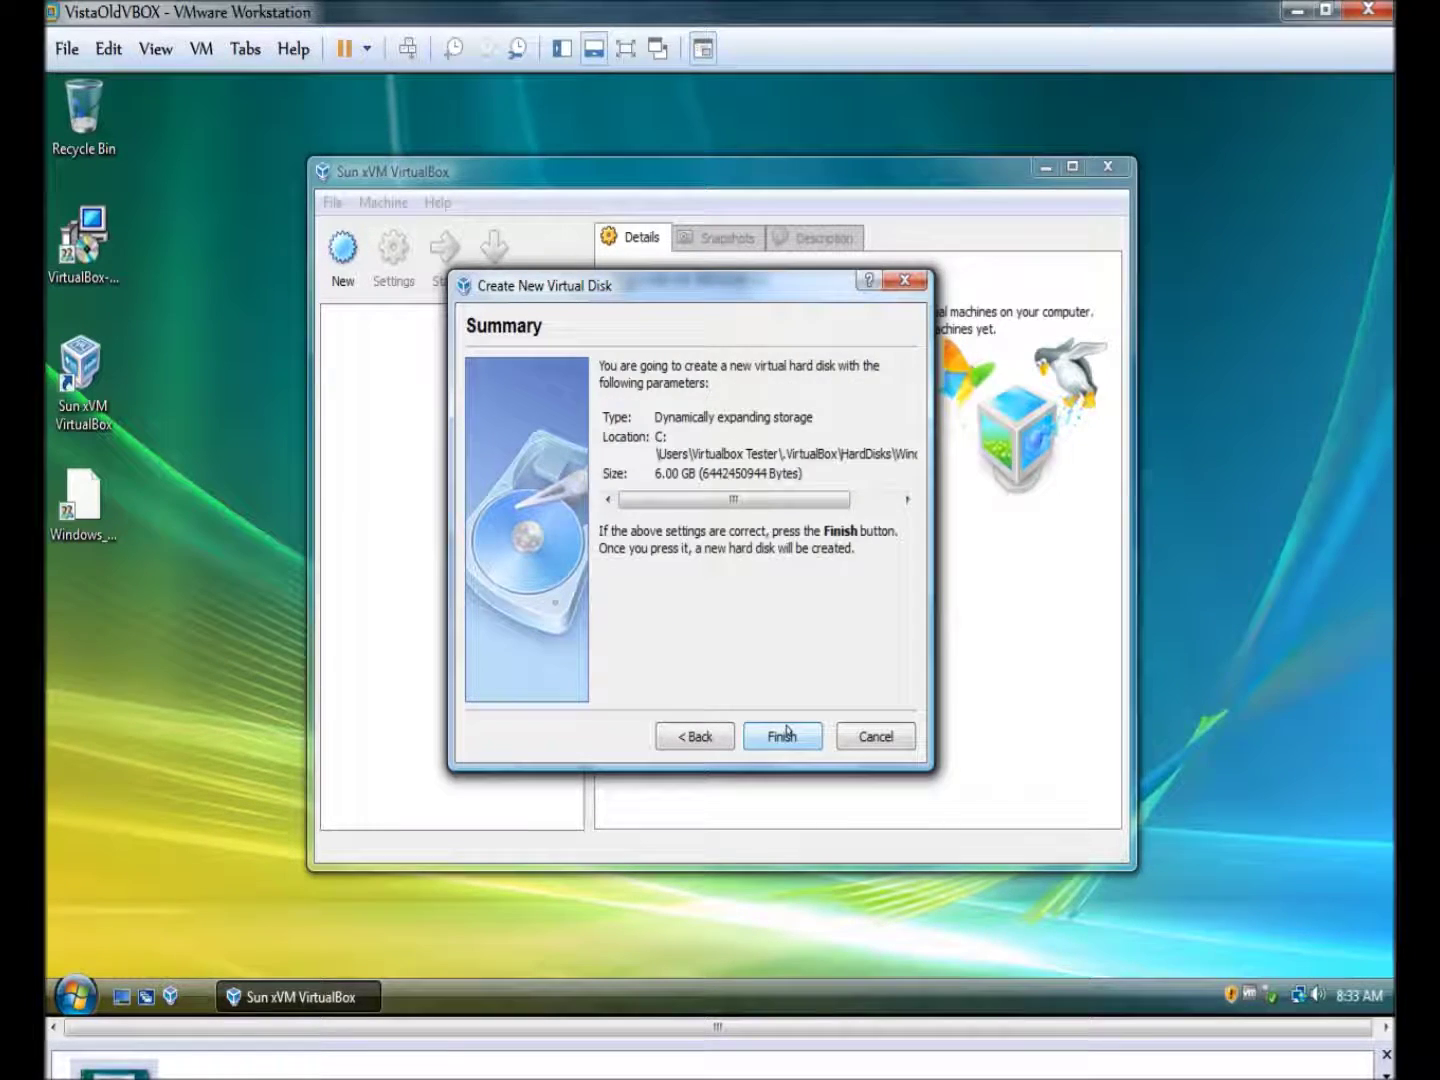
{"action": "left_click", "coordinate": [785, 736]}
Step: Check the local disk's free space in the Vista guest's Computer window and close the window
{"action": "left_click", "coordinate": [75, 995]}
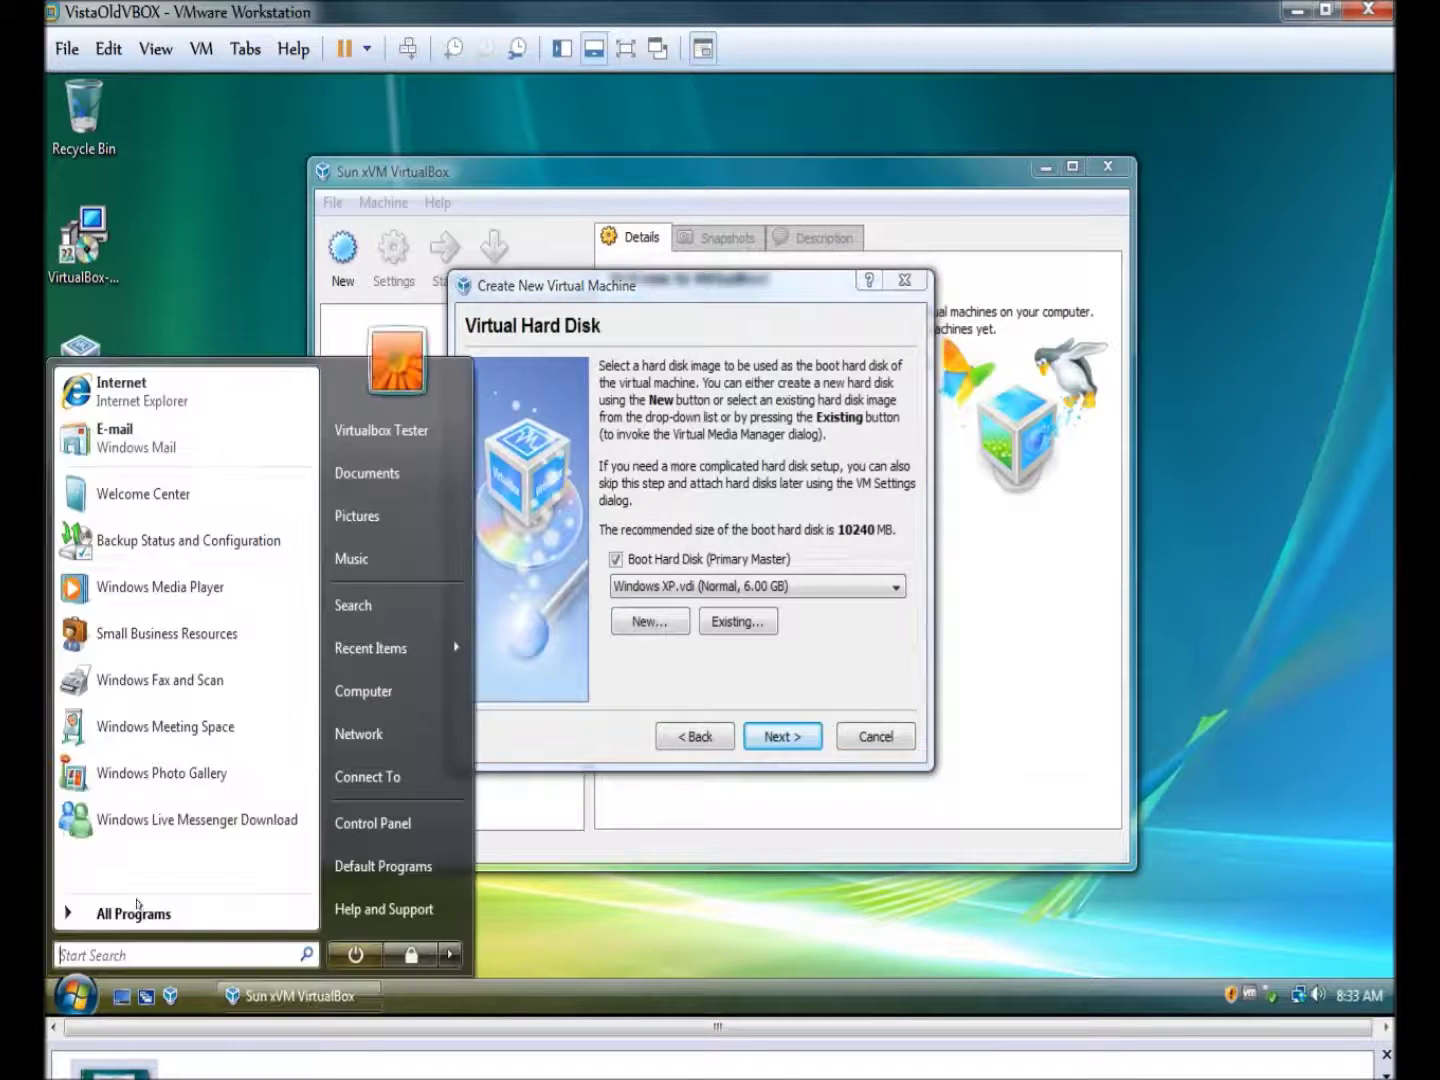
{"action": "left_click", "coordinate": [363, 691]}
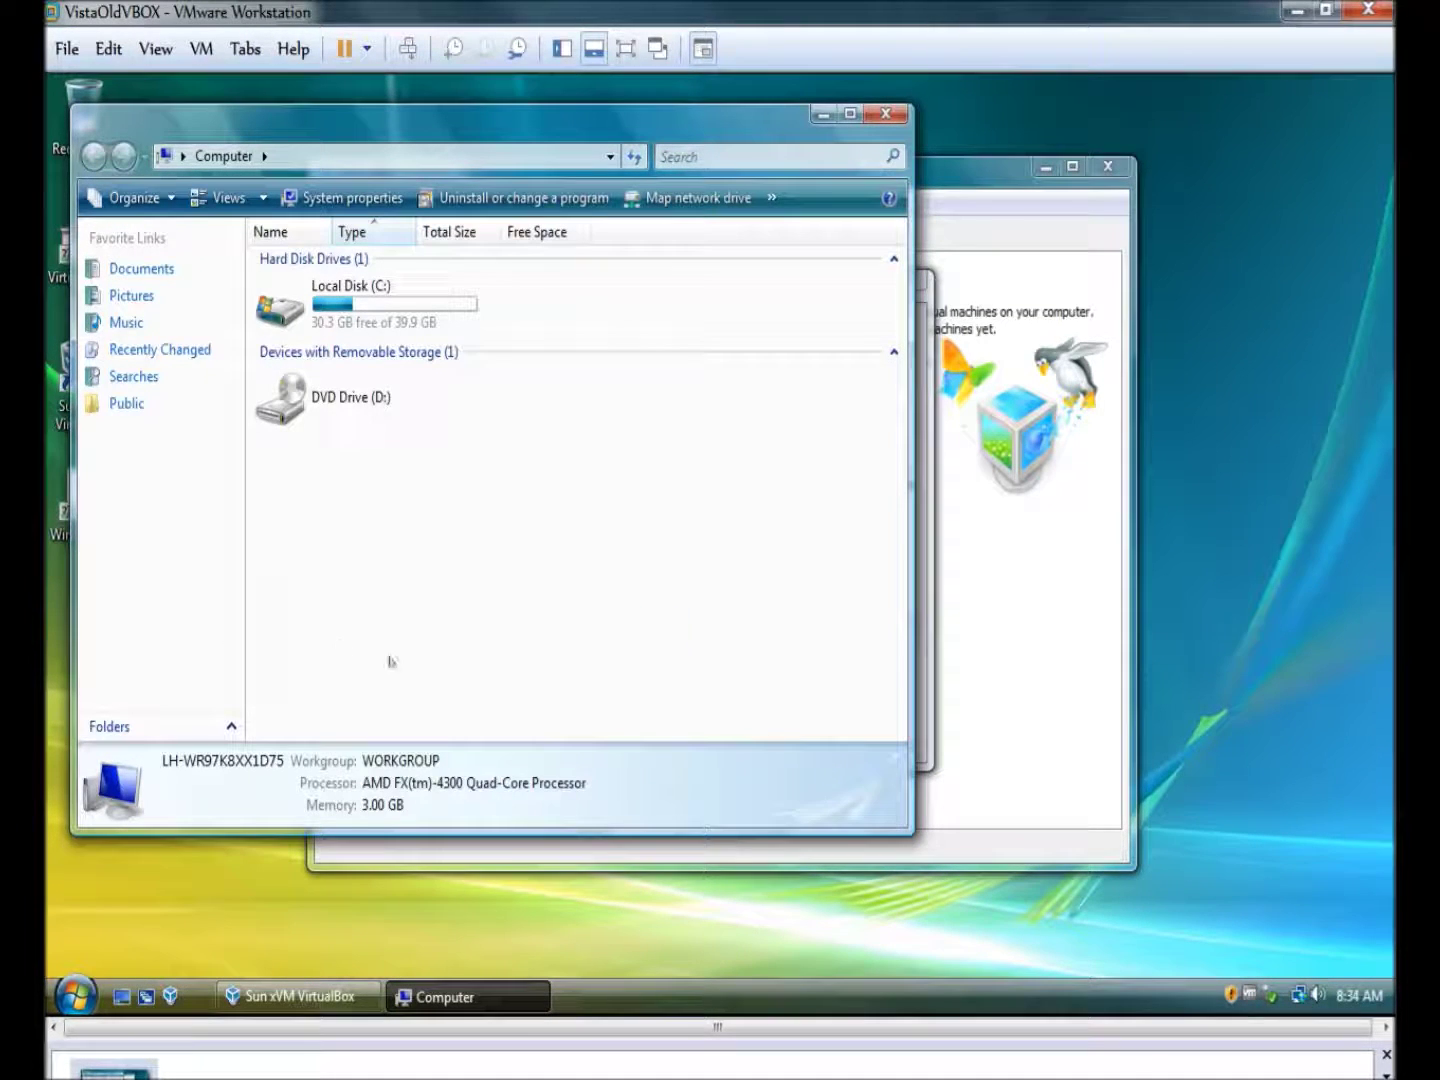
{"action": "left_click", "coordinate": [884, 115]}
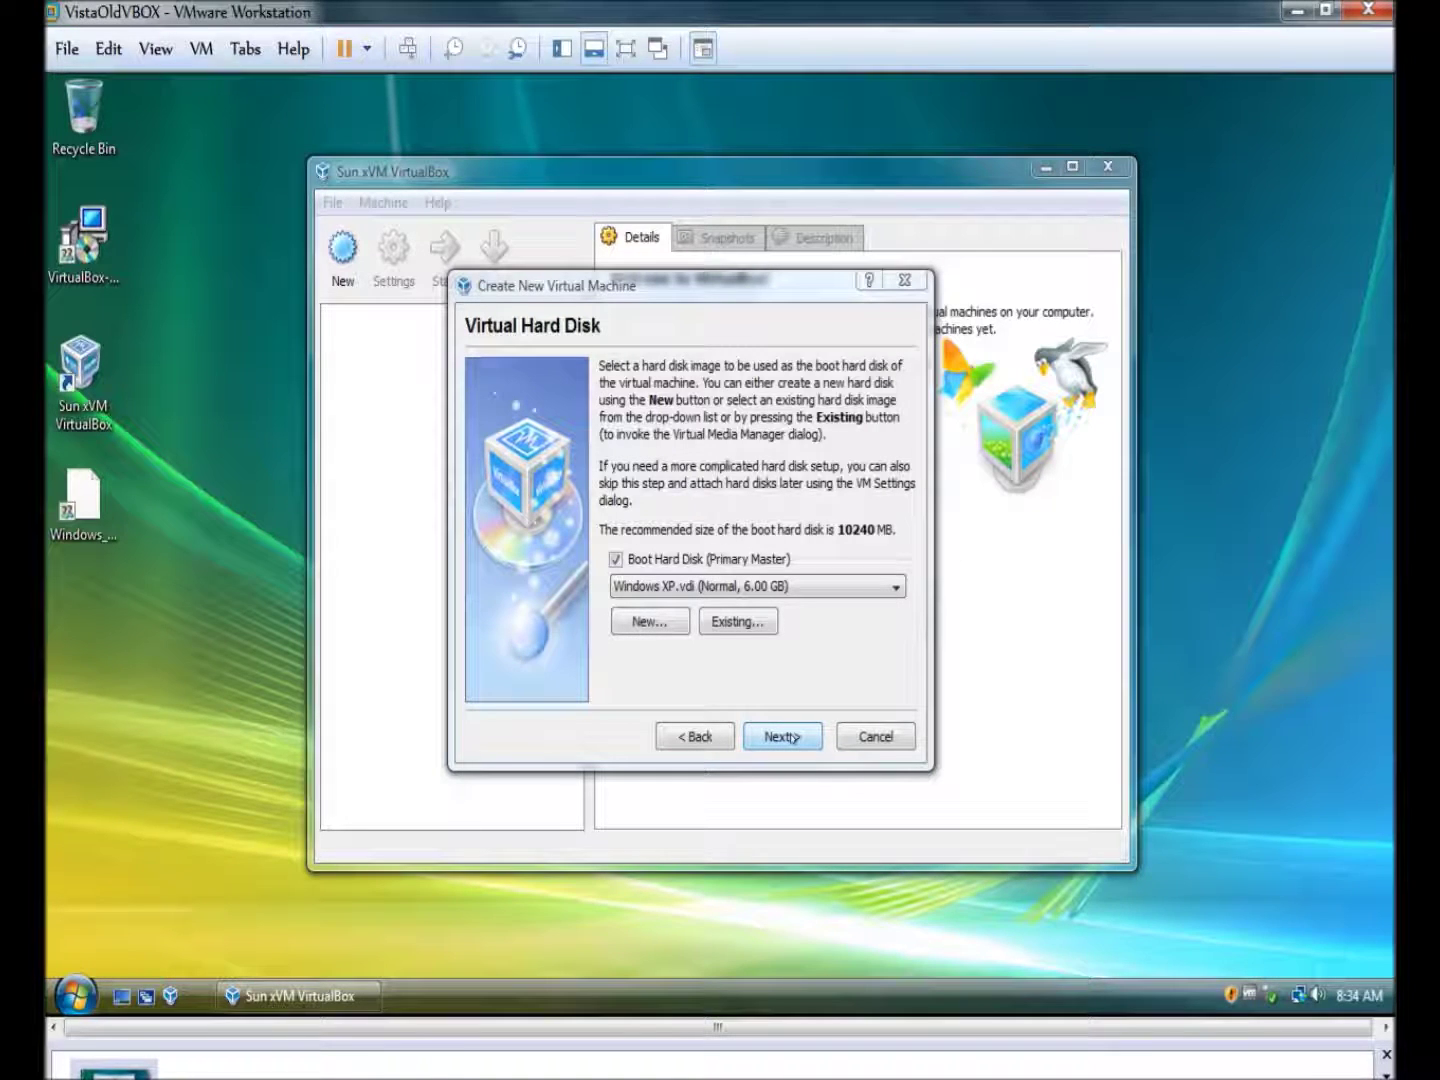
Step: Accept Windows XP.vdi as the boot hard disk and finish creating the virtual machine
{"action": "left_click", "coordinate": [793, 737]}
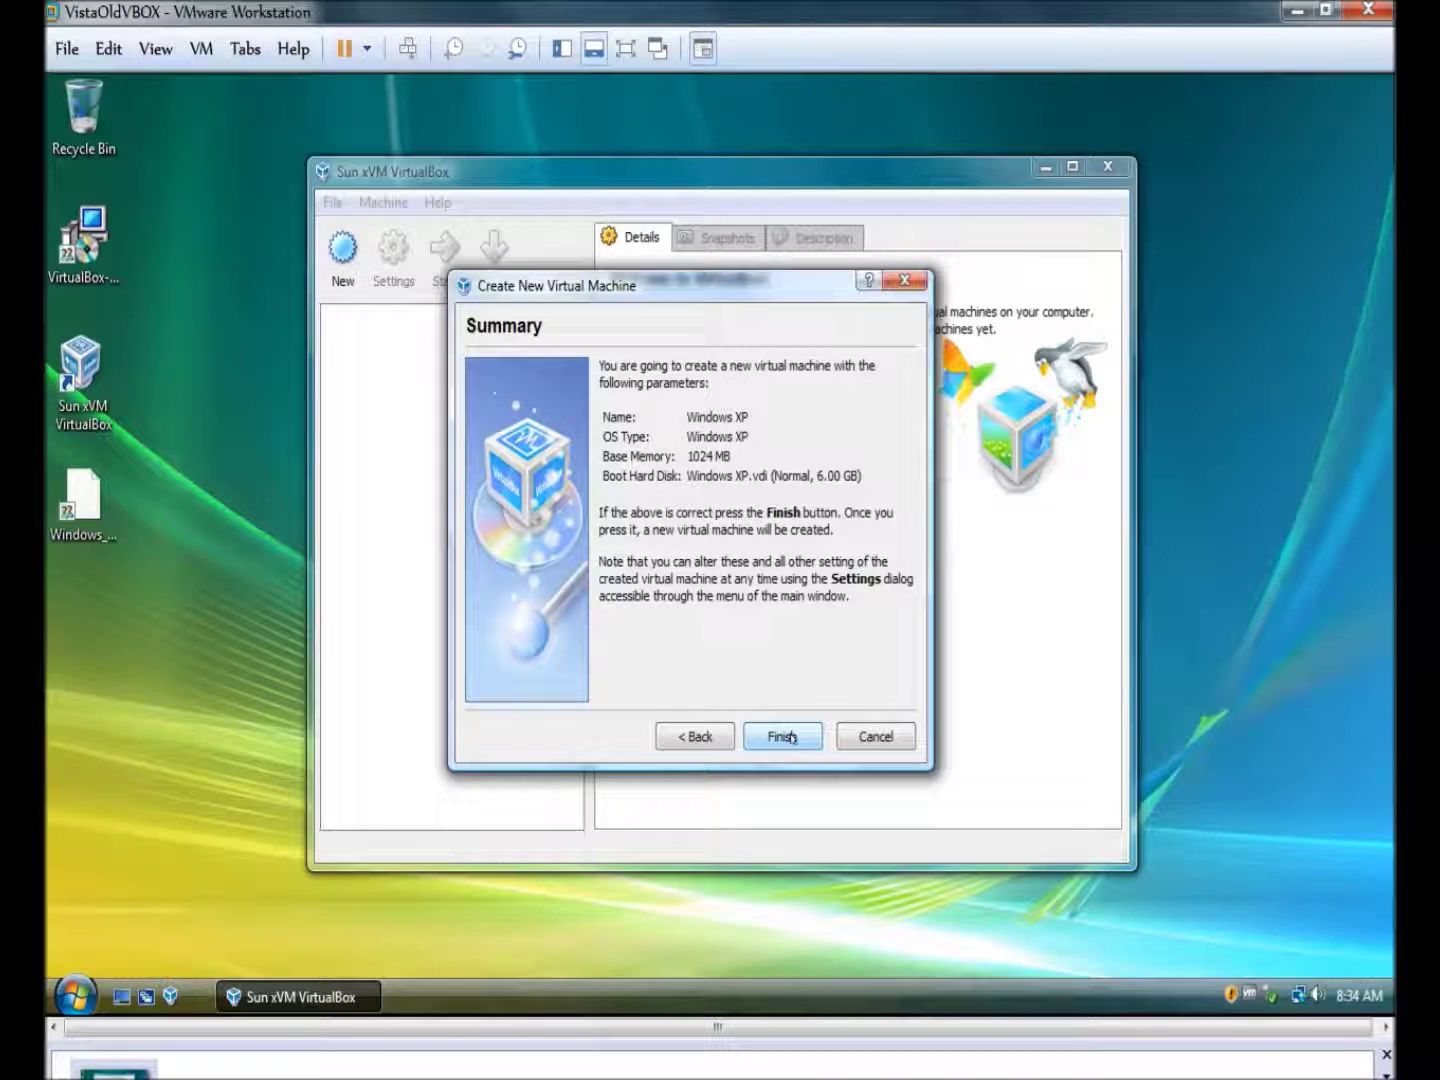
{"action": "left_click", "coordinate": [782, 737]}
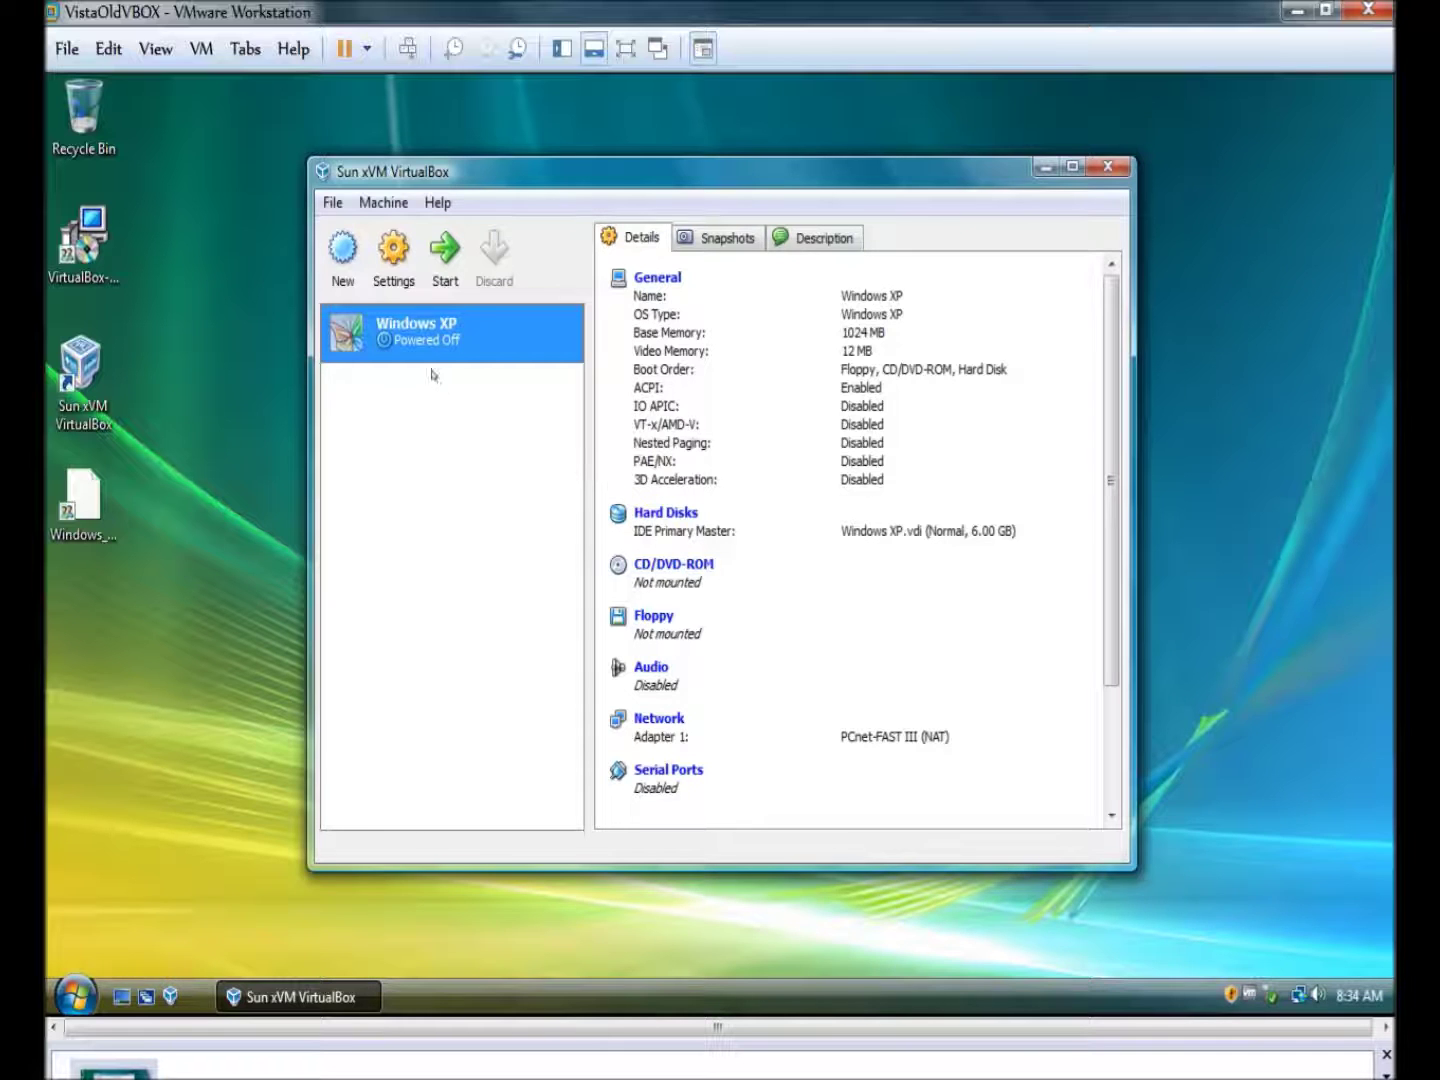
Step: In the Windows XP virtual machine's settings, enable mounting of the CD/DVD drive and set its source to an ISO image file
{"action": "left_click", "coordinate": [393, 255]}
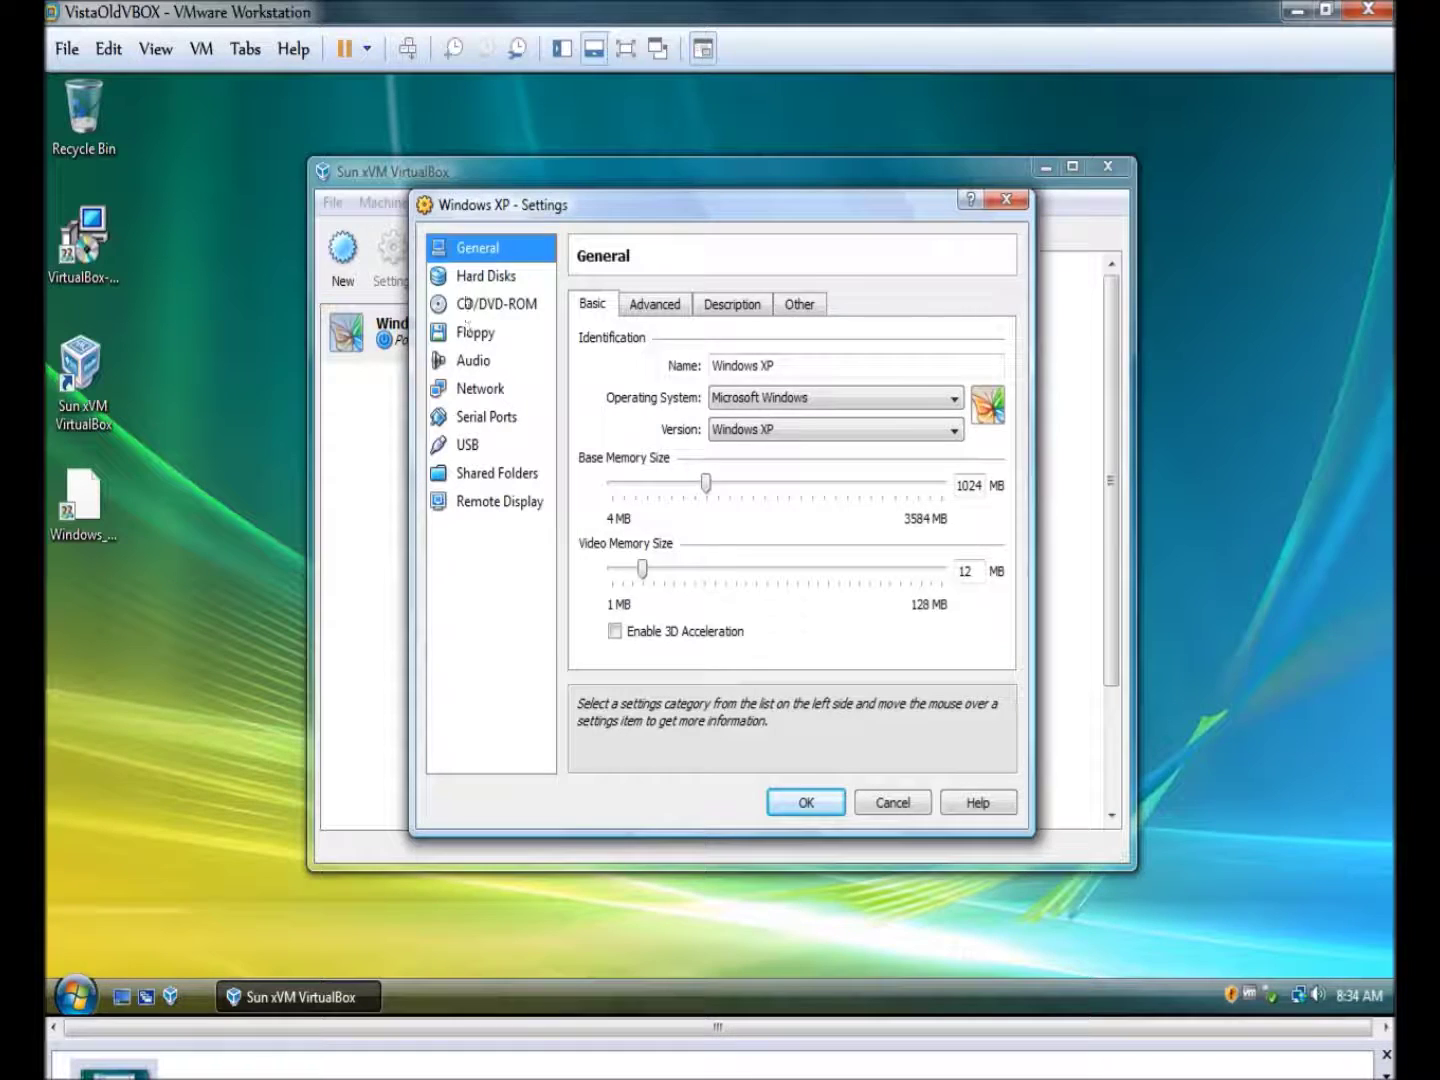
{"action": "left_click", "coordinate": [468, 300]}
{"action": "left_click", "coordinate": [632, 301]}
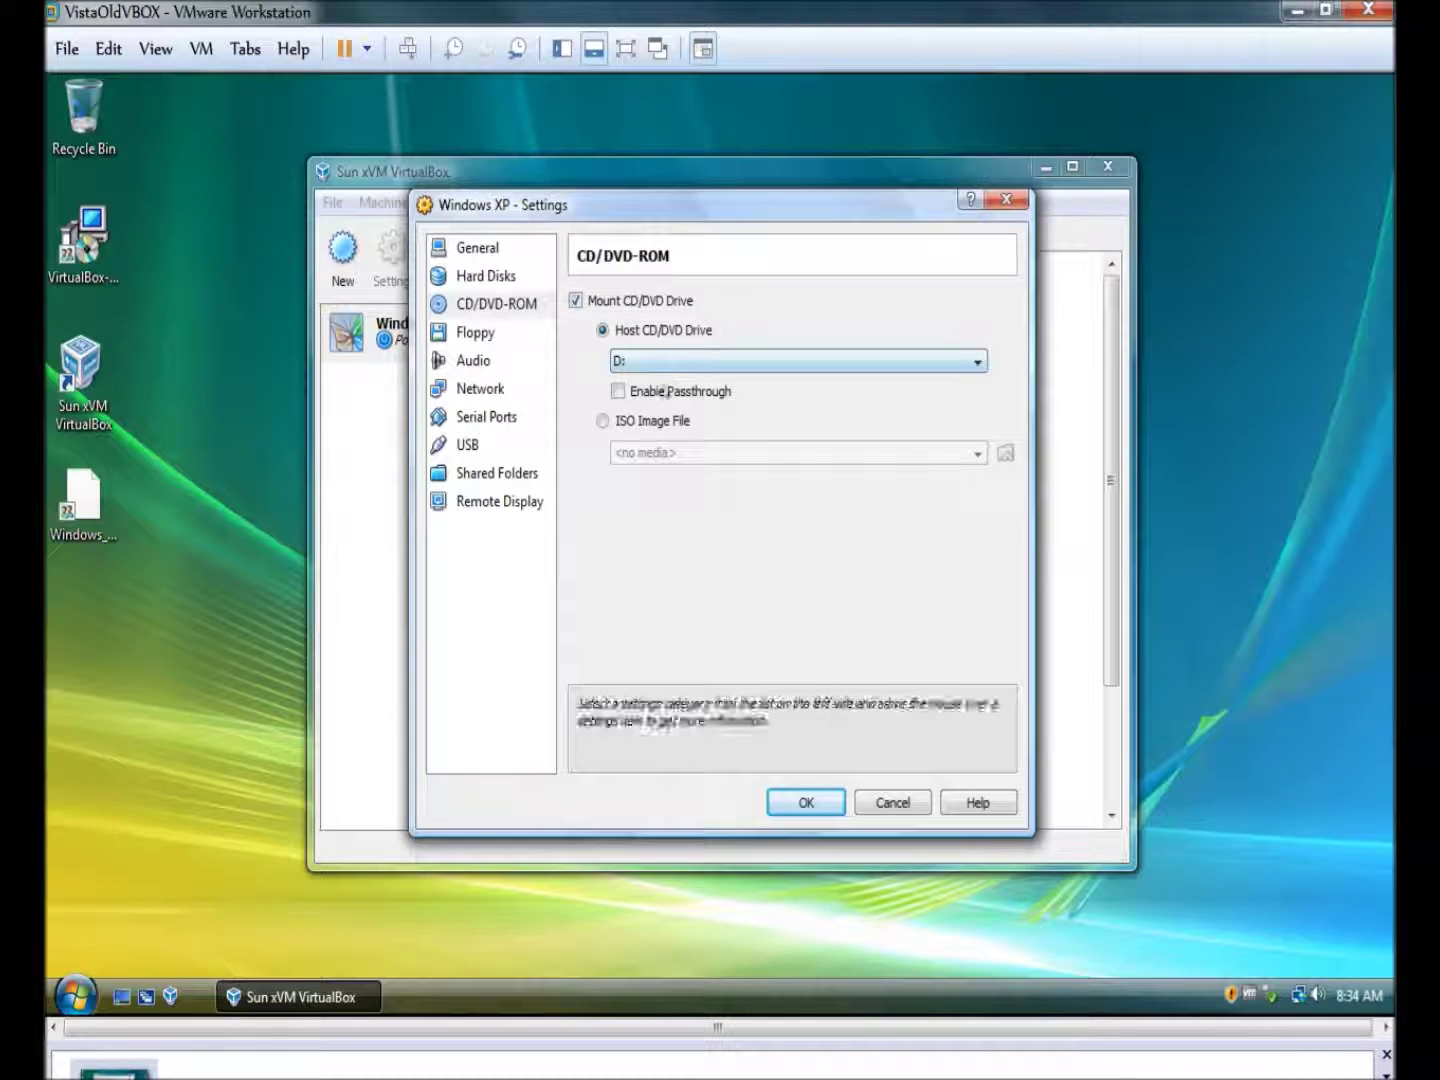
{"action": "left_click", "coordinate": [634, 421]}
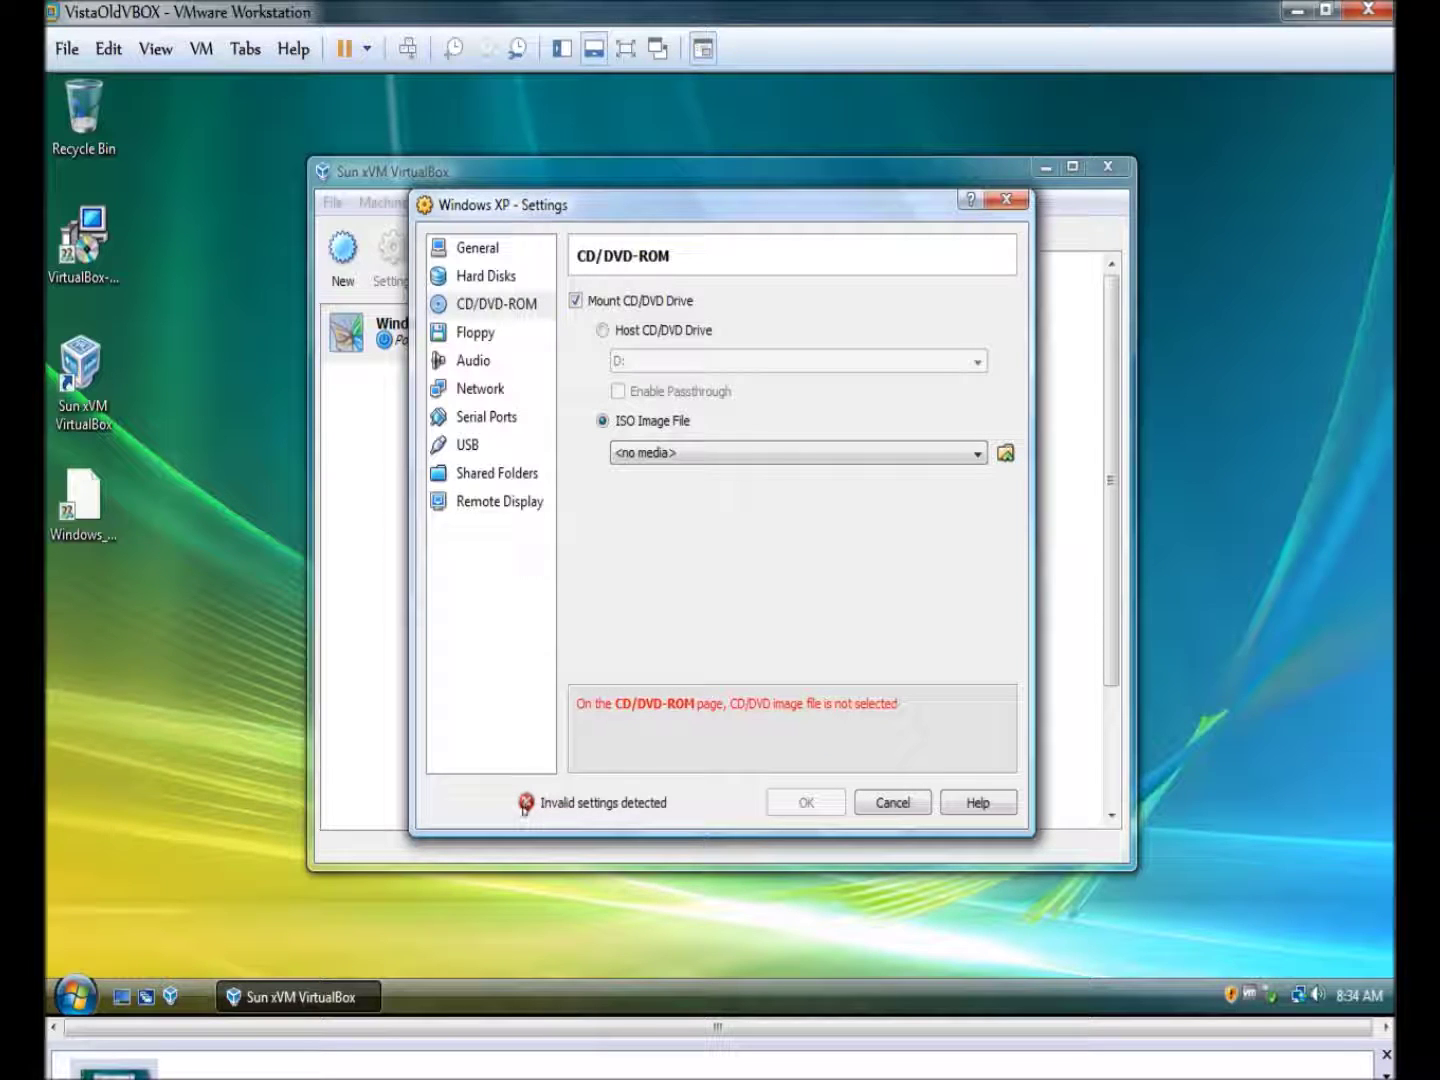
Step: Add Windows_XP_Professional_SP3.iso from the desktop to the CD/DVD images, select it for the drive and save the virtual machine's settings
{"action": "left_click", "coordinate": [1006, 453]}
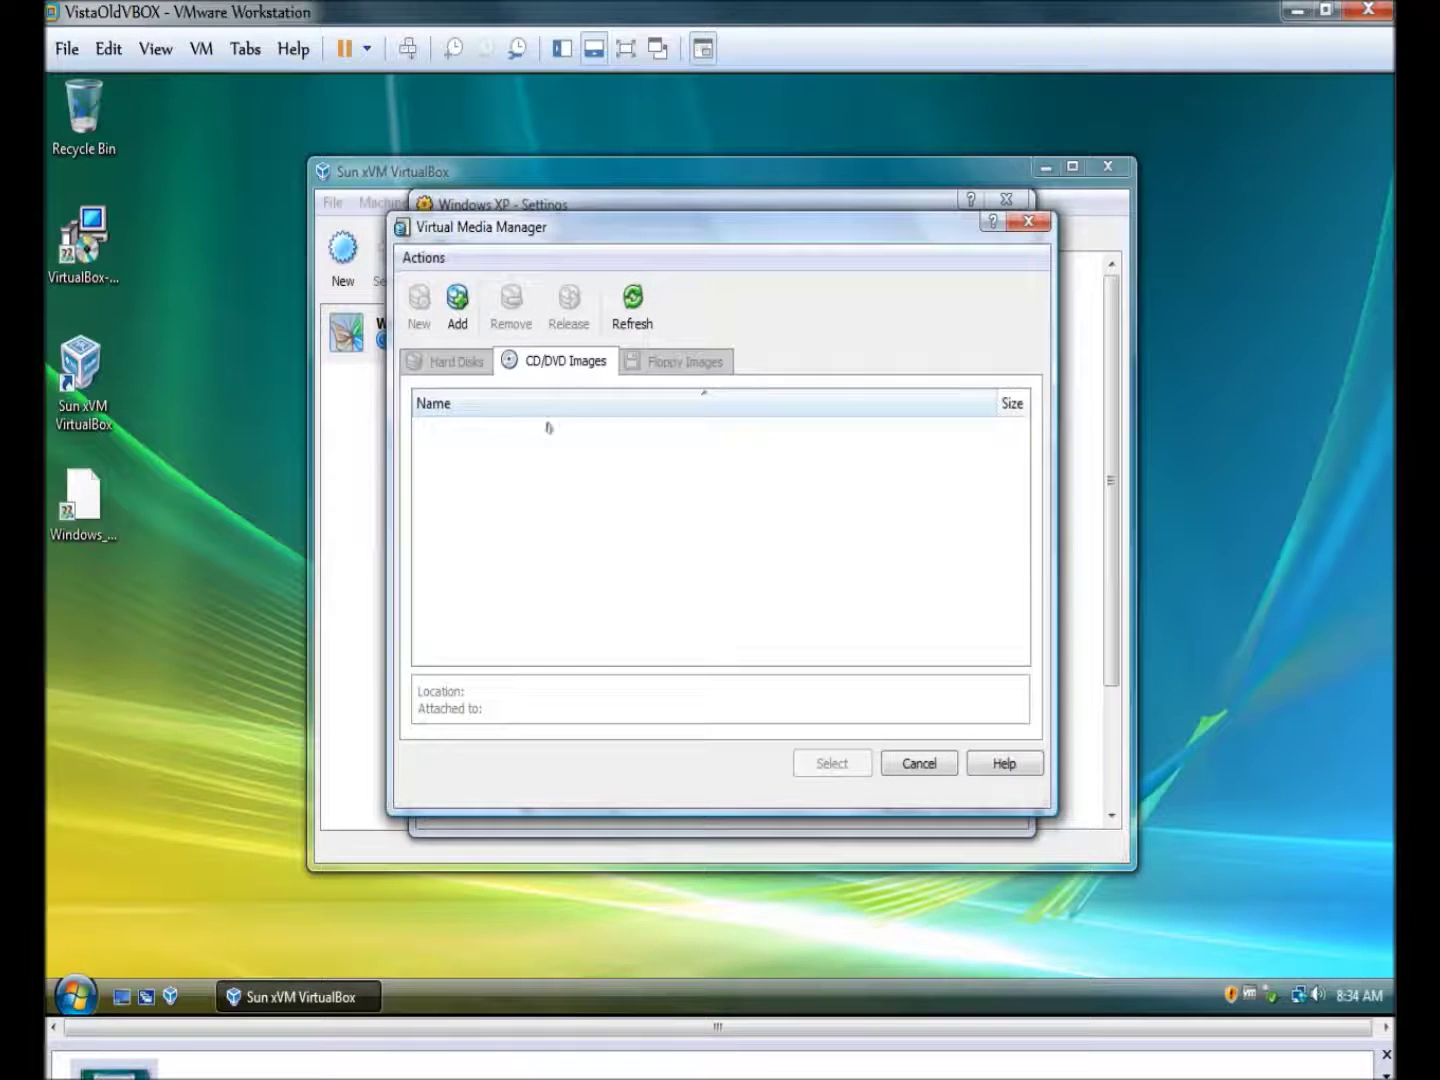
{"action": "left_click", "coordinate": [446, 290]}
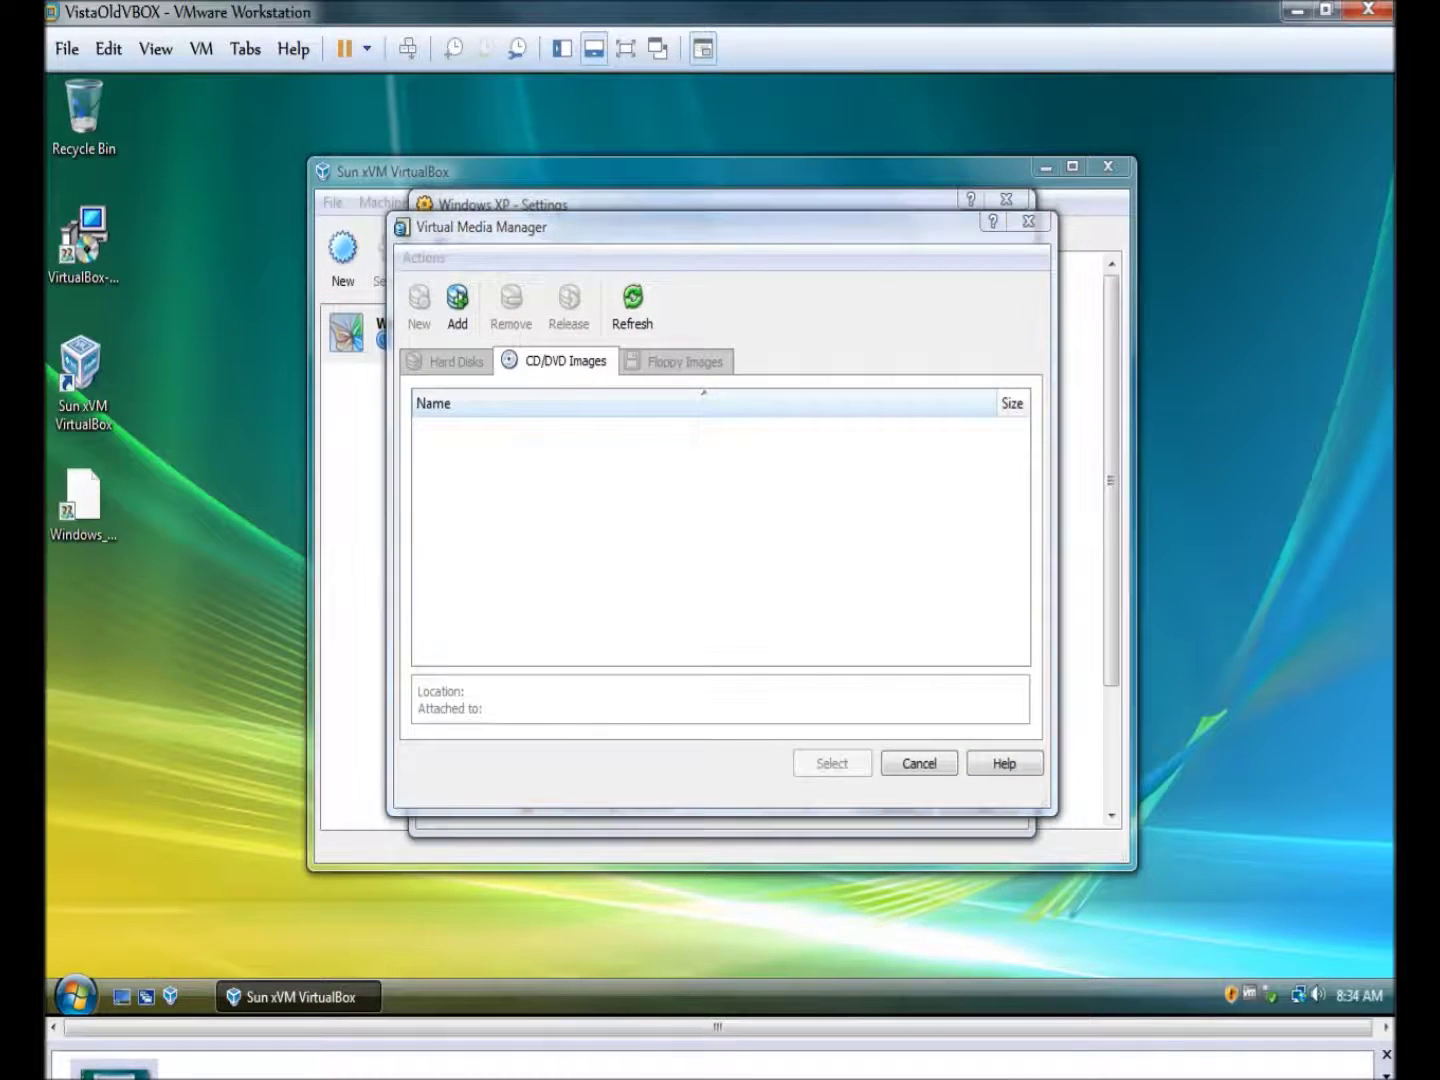
{"action": "left_click", "coordinate": [437, 250]}
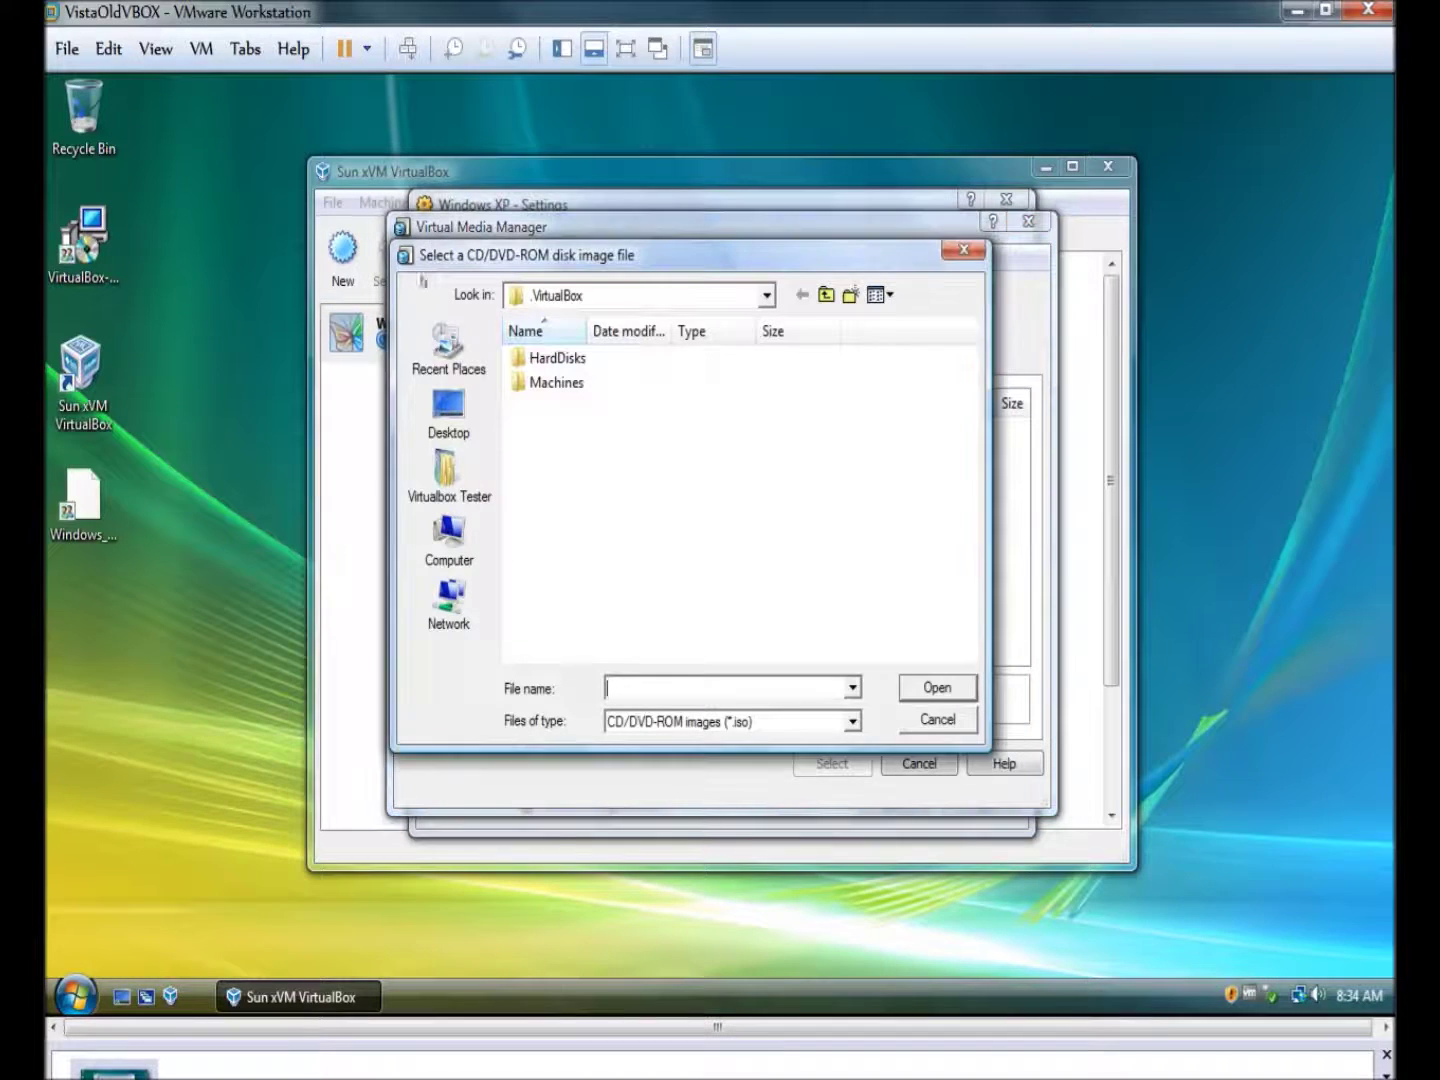
{"action": "left_click", "coordinate": [449, 540]}
{"action": "left_click", "coordinate": [448, 410]}
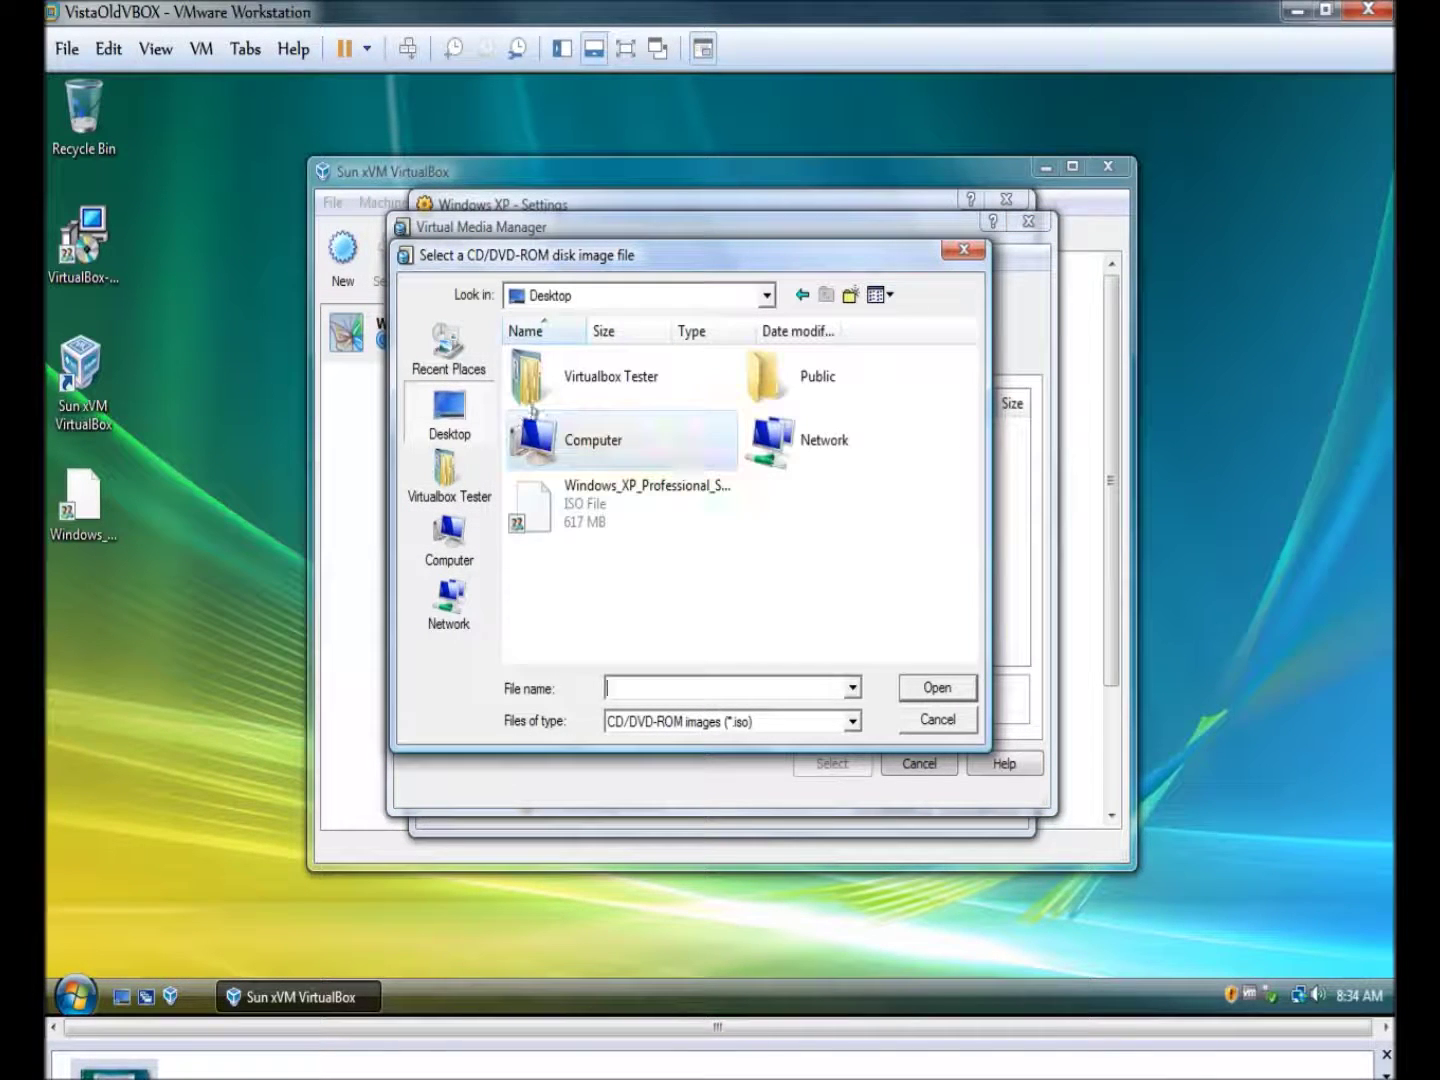
{"action": "left_click", "coordinate": [603, 521]}
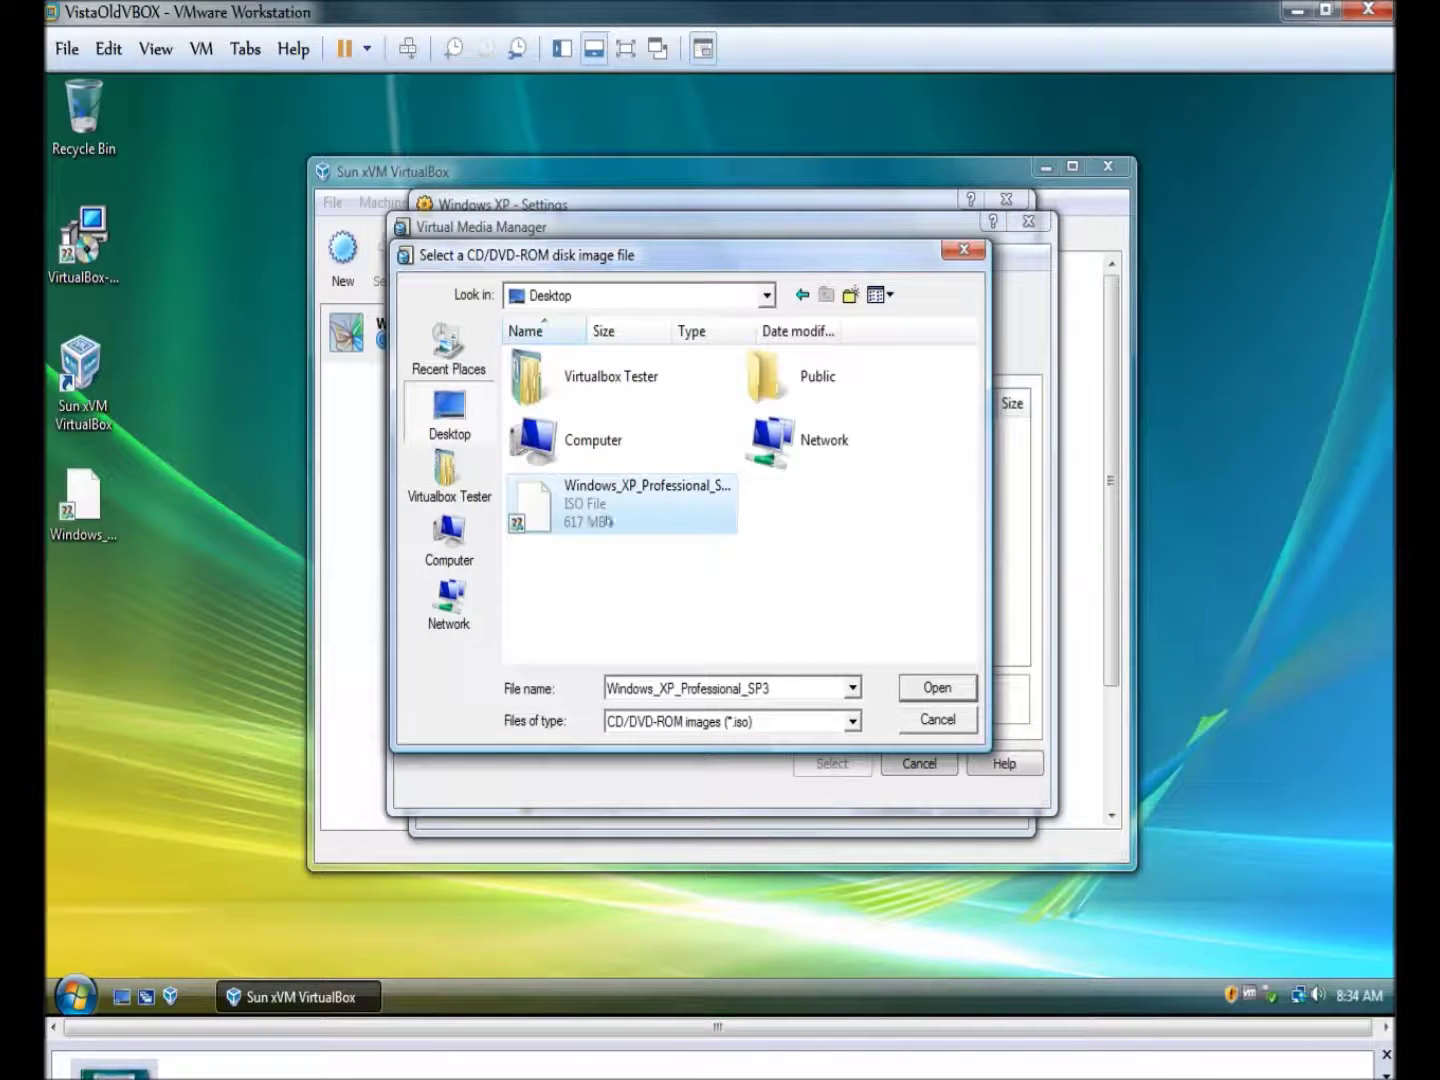
{"action": "left_click", "coordinate": [916, 692]}
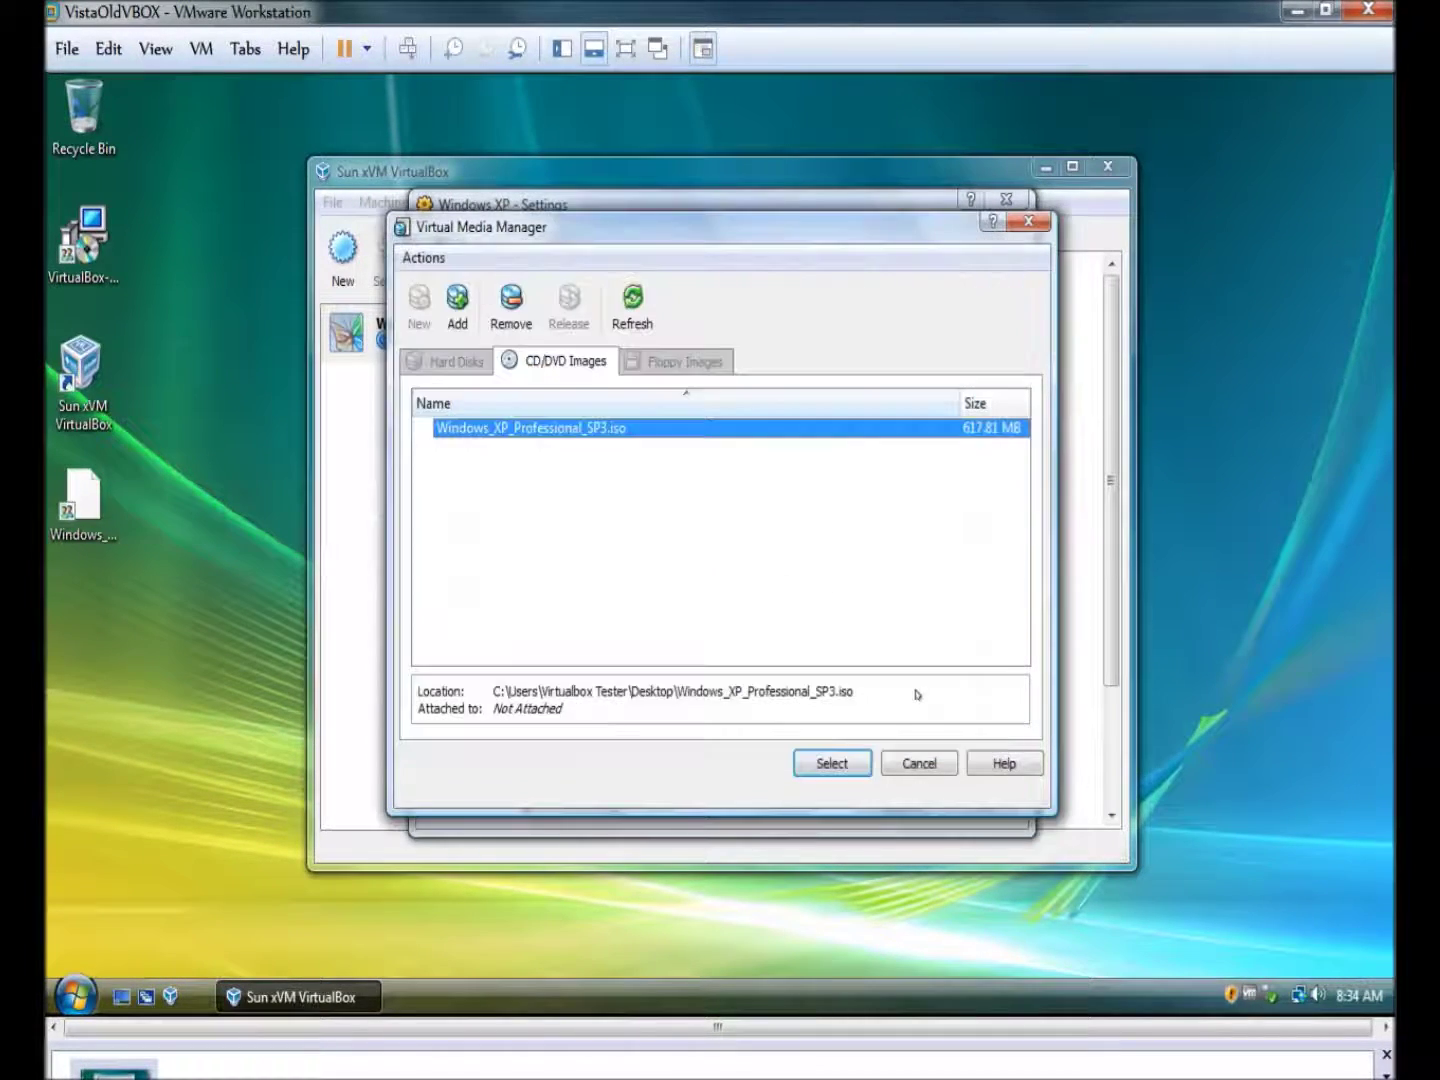
{"action": "left_click", "coordinate": [832, 763]}
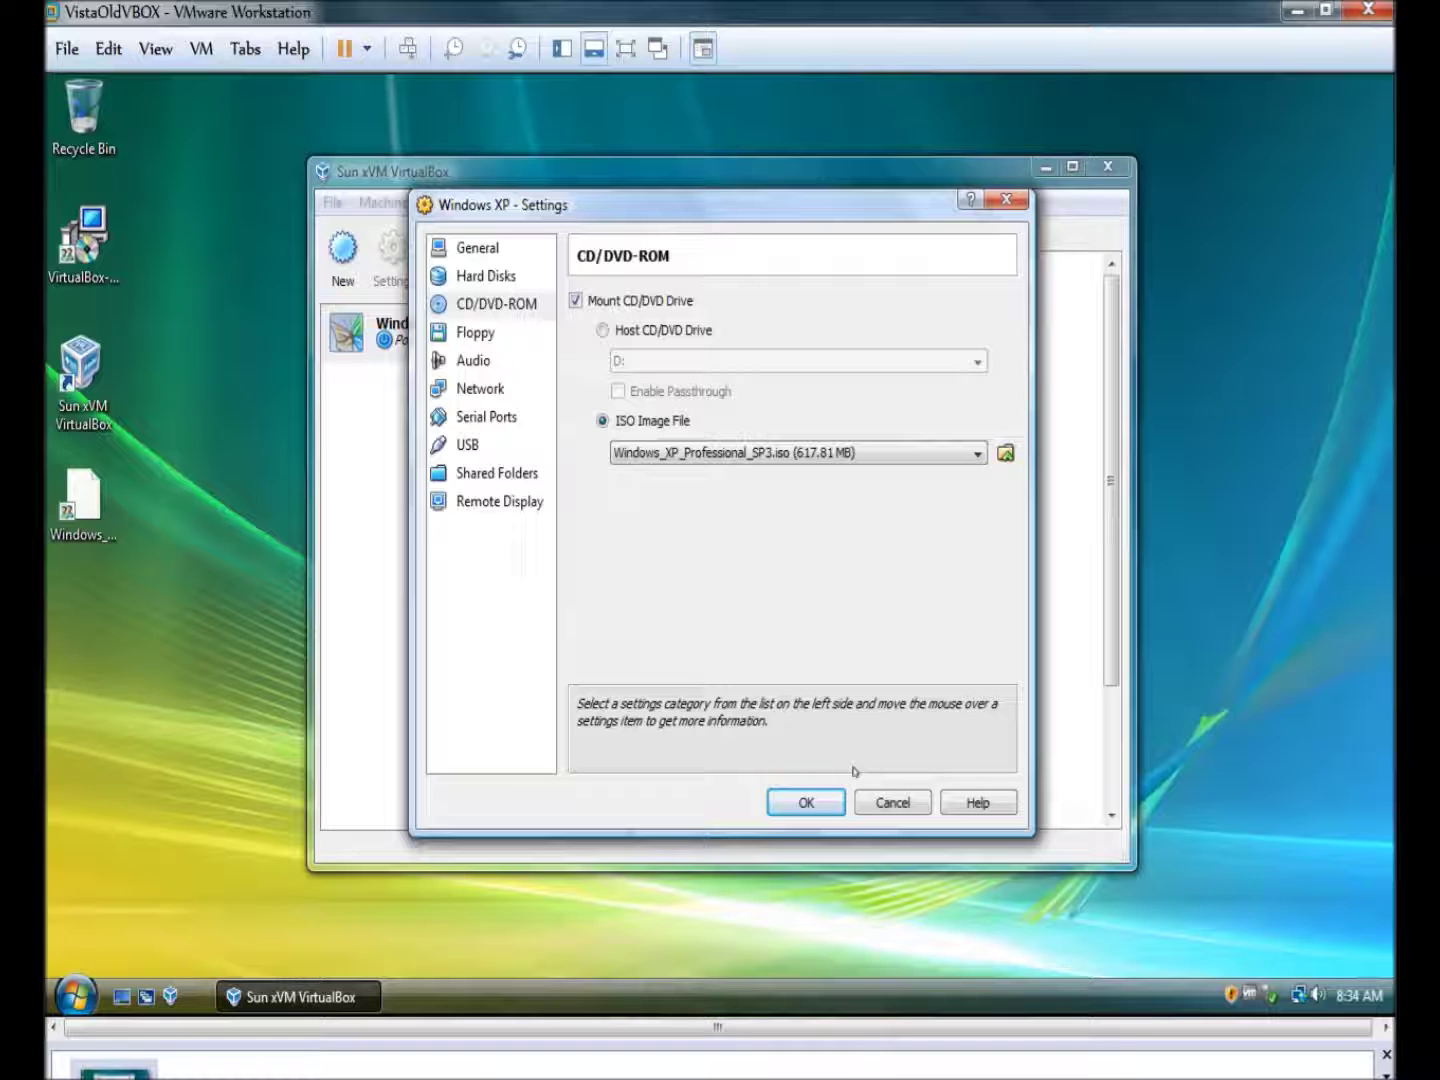
{"action": "left_click", "coordinate": [803, 798]}
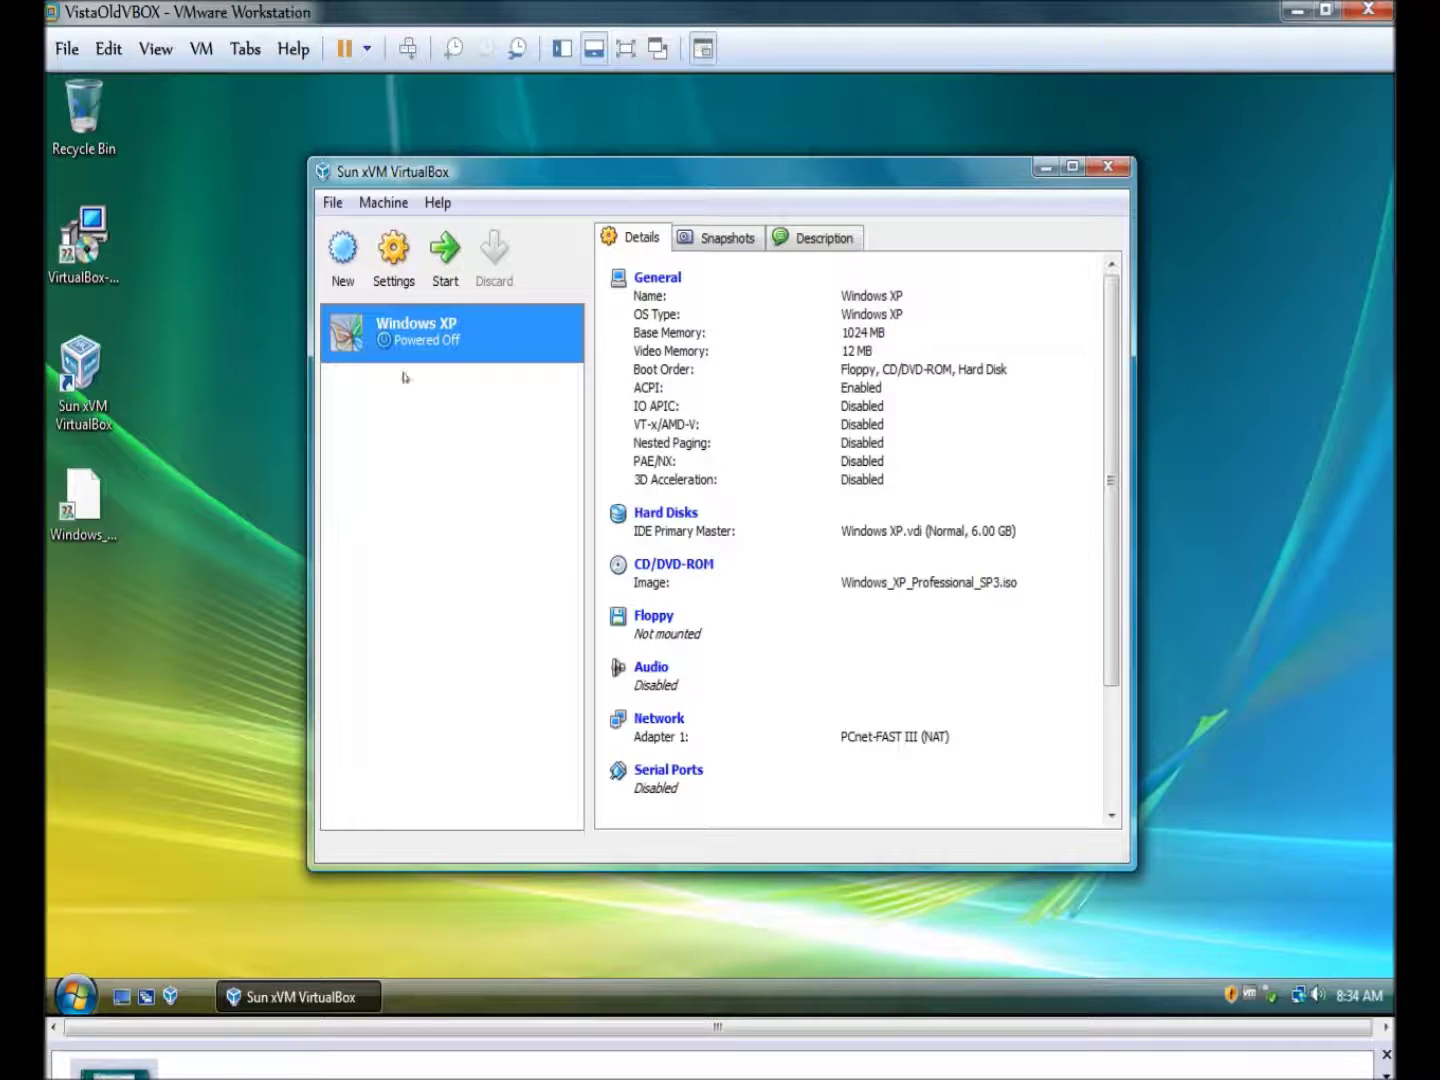
Step: Start the Windows XP virtual machine and dismiss the keyboard capture notice and the VirtualBox registration form
{"action": "left_click", "coordinate": [443, 260]}
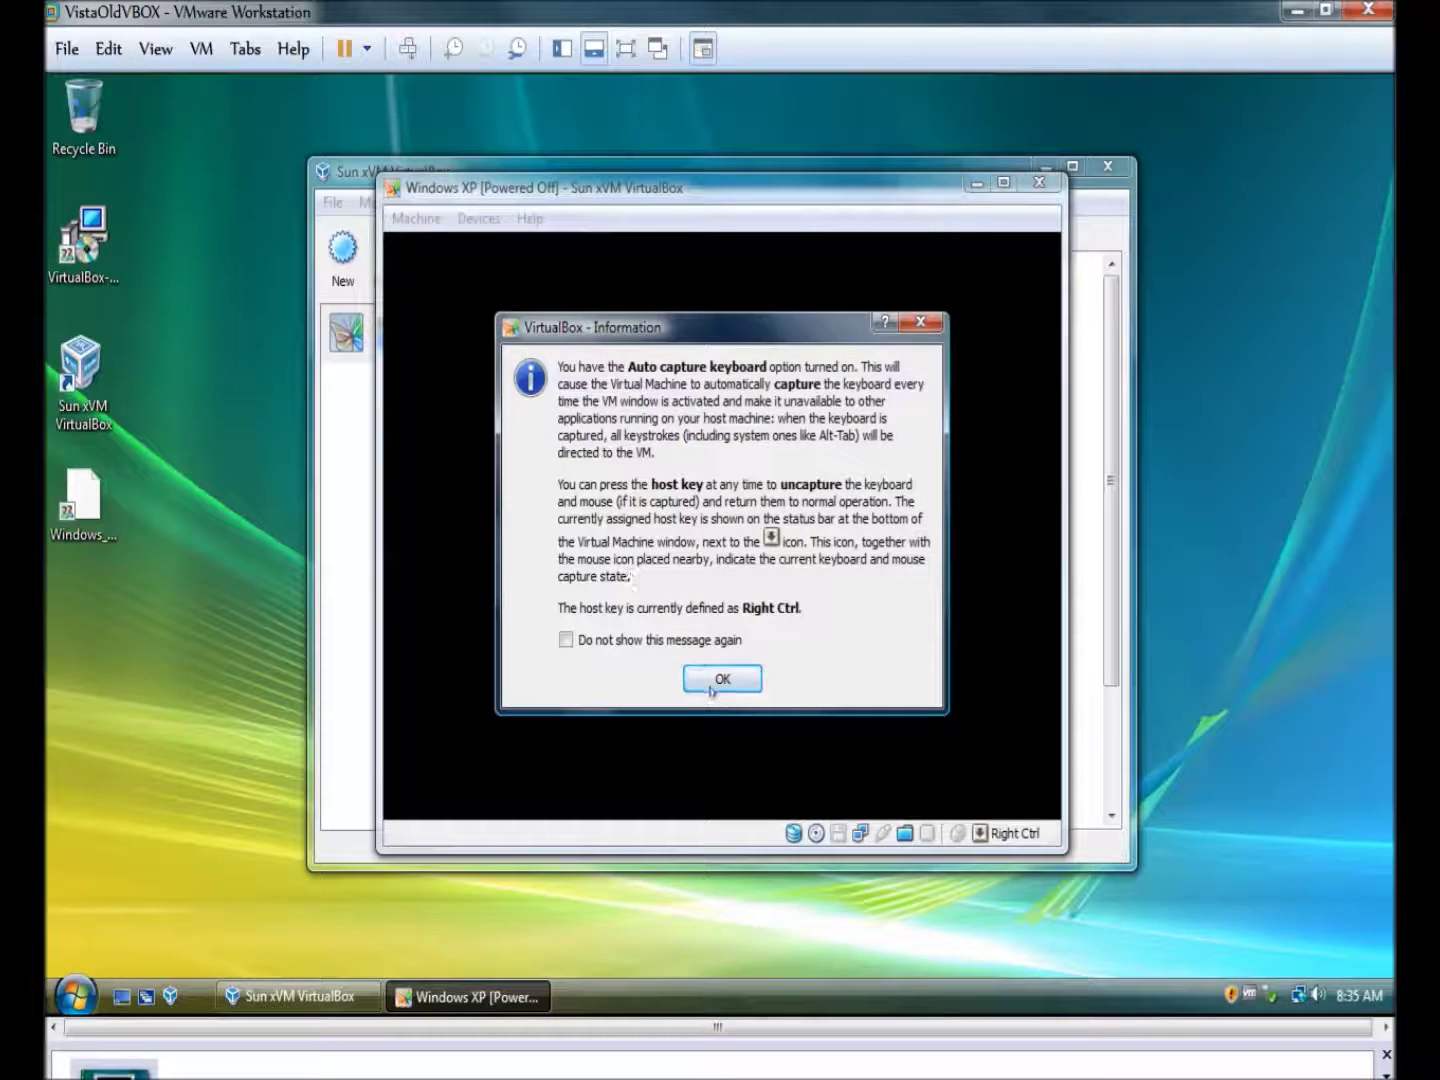
{"action": "left_click", "coordinate": [709, 686]}
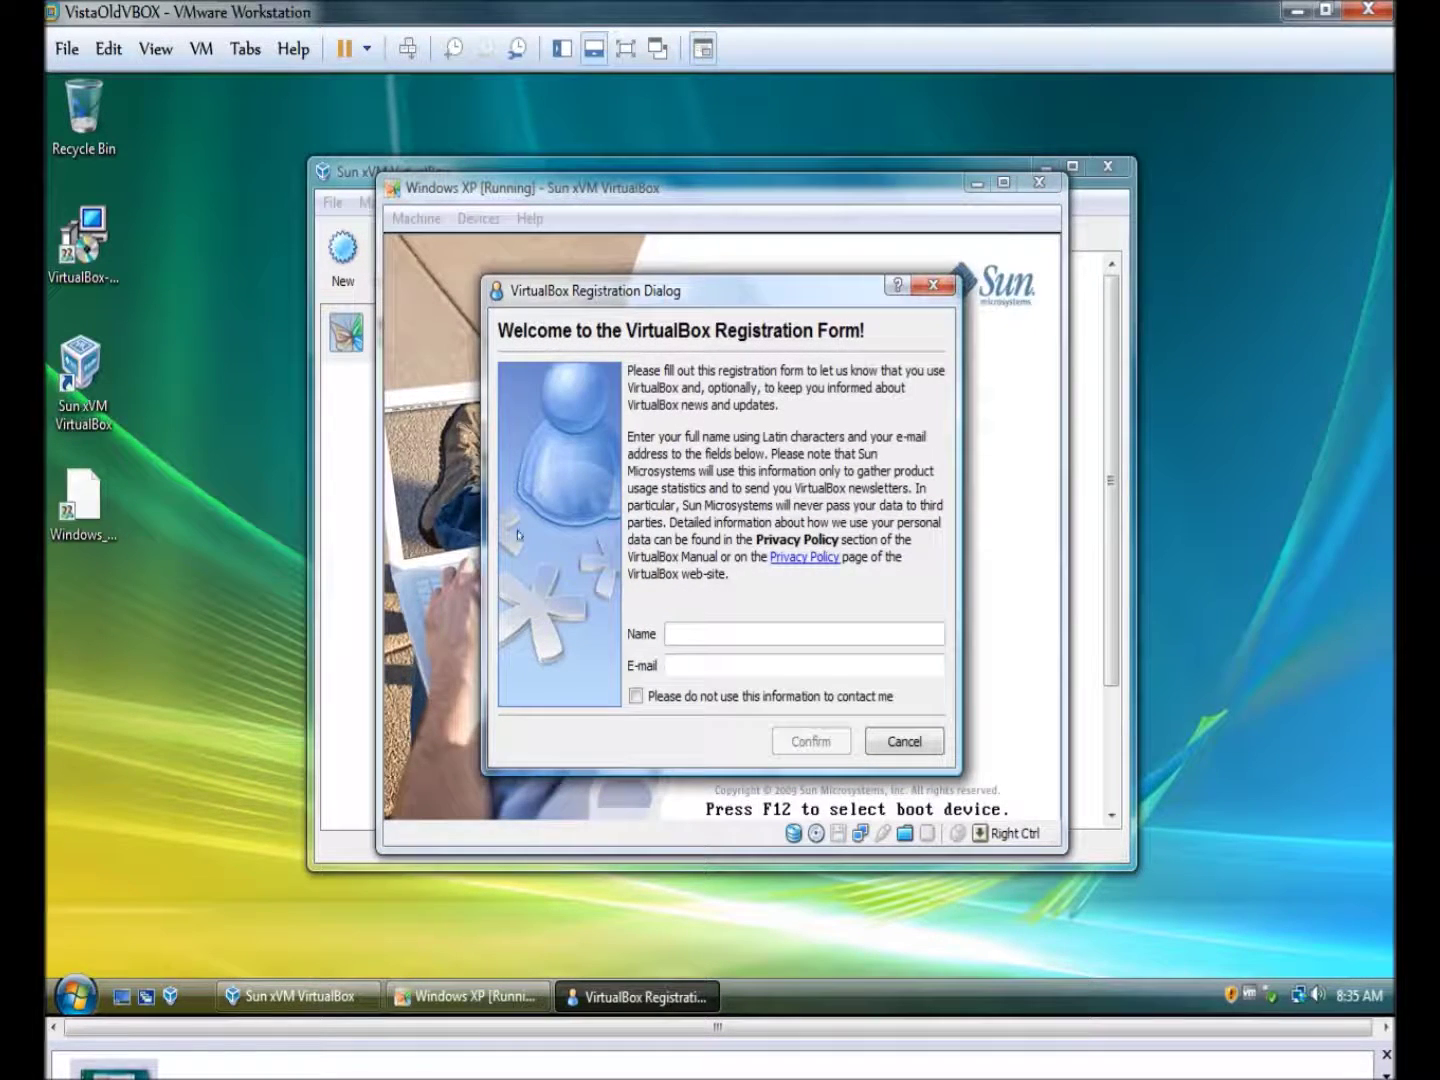
{"action": "left_click_drag", "start_coordinate": [602, 299], "coordinate": [666, 562]}
{"action": "left_click", "coordinate": [981, 543]}
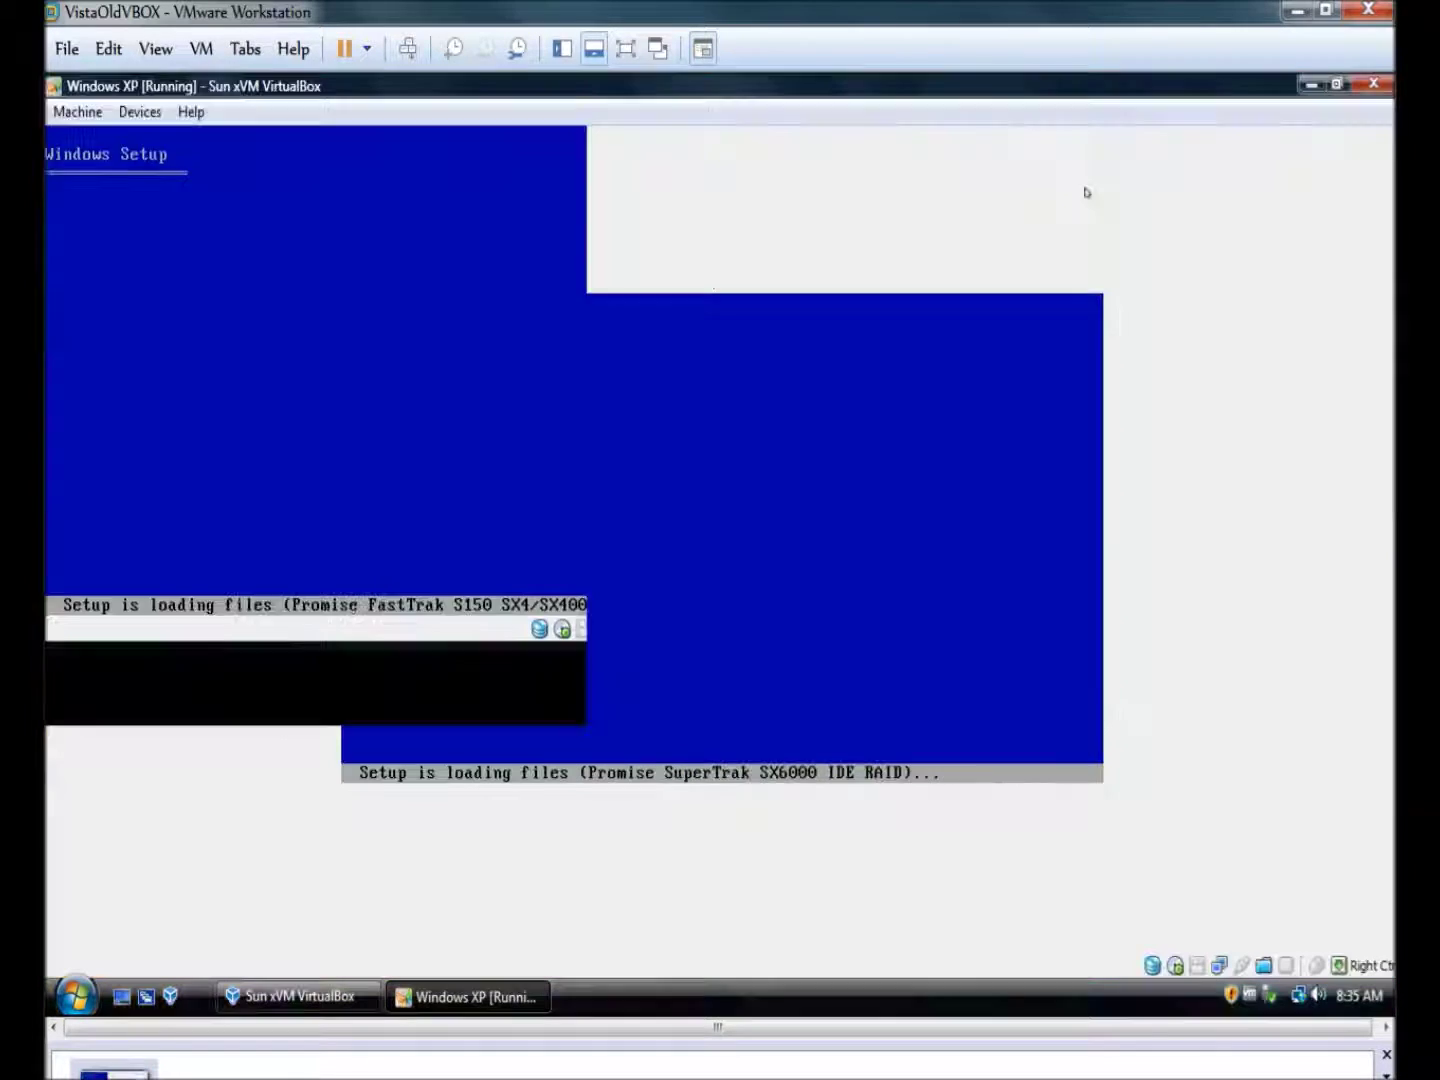
Step: Restore the maximized virtual machine window to normal size, reposition it on the Vista desktop and try to enlarge it
{"action": "left_click", "coordinate": [1088, 182]}
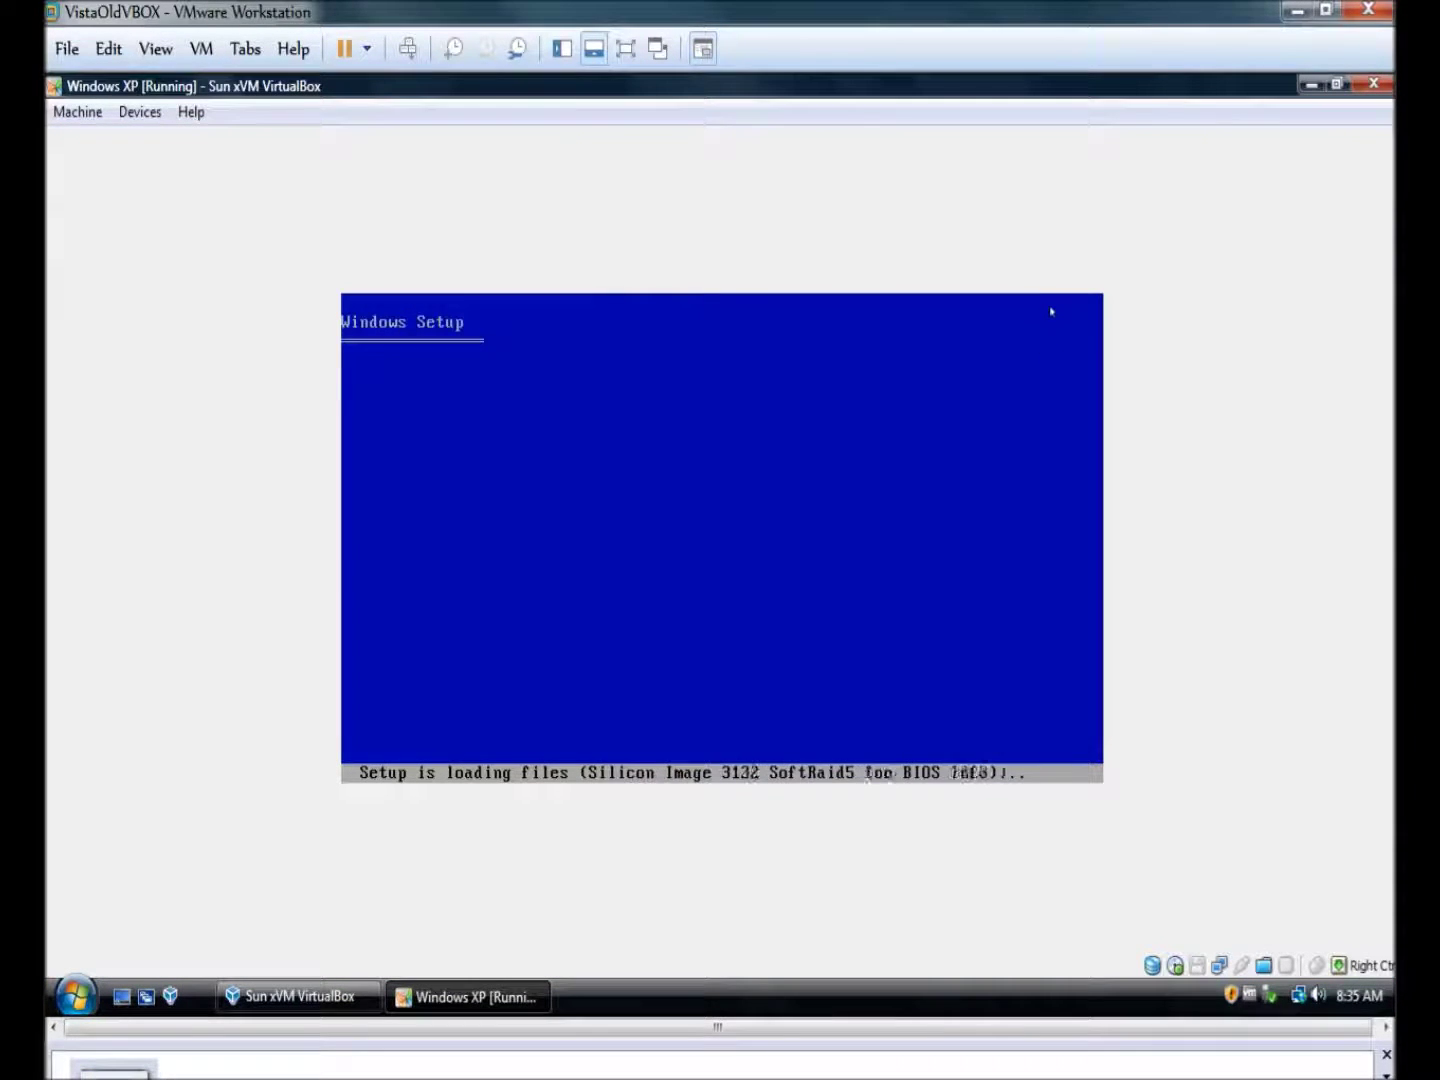
{"action": "left_click", "coordinate": [1336, 84]}
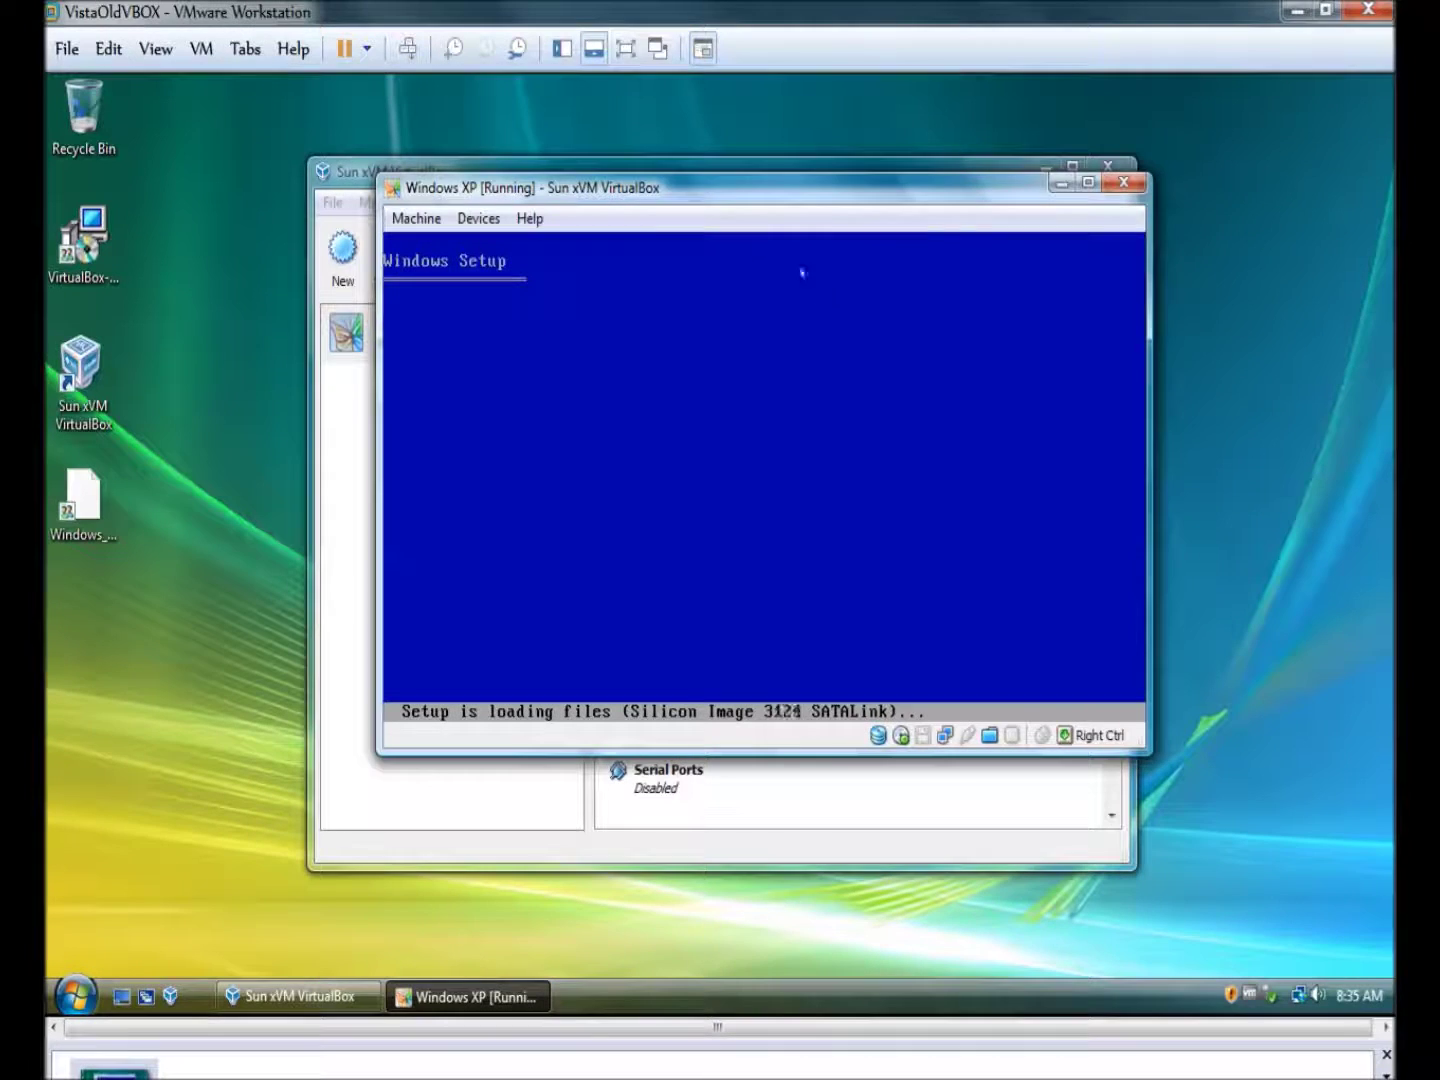
{"action": "left_click_drag", "start_coordinate": [723, 193], "coordinate": [503, 121]}
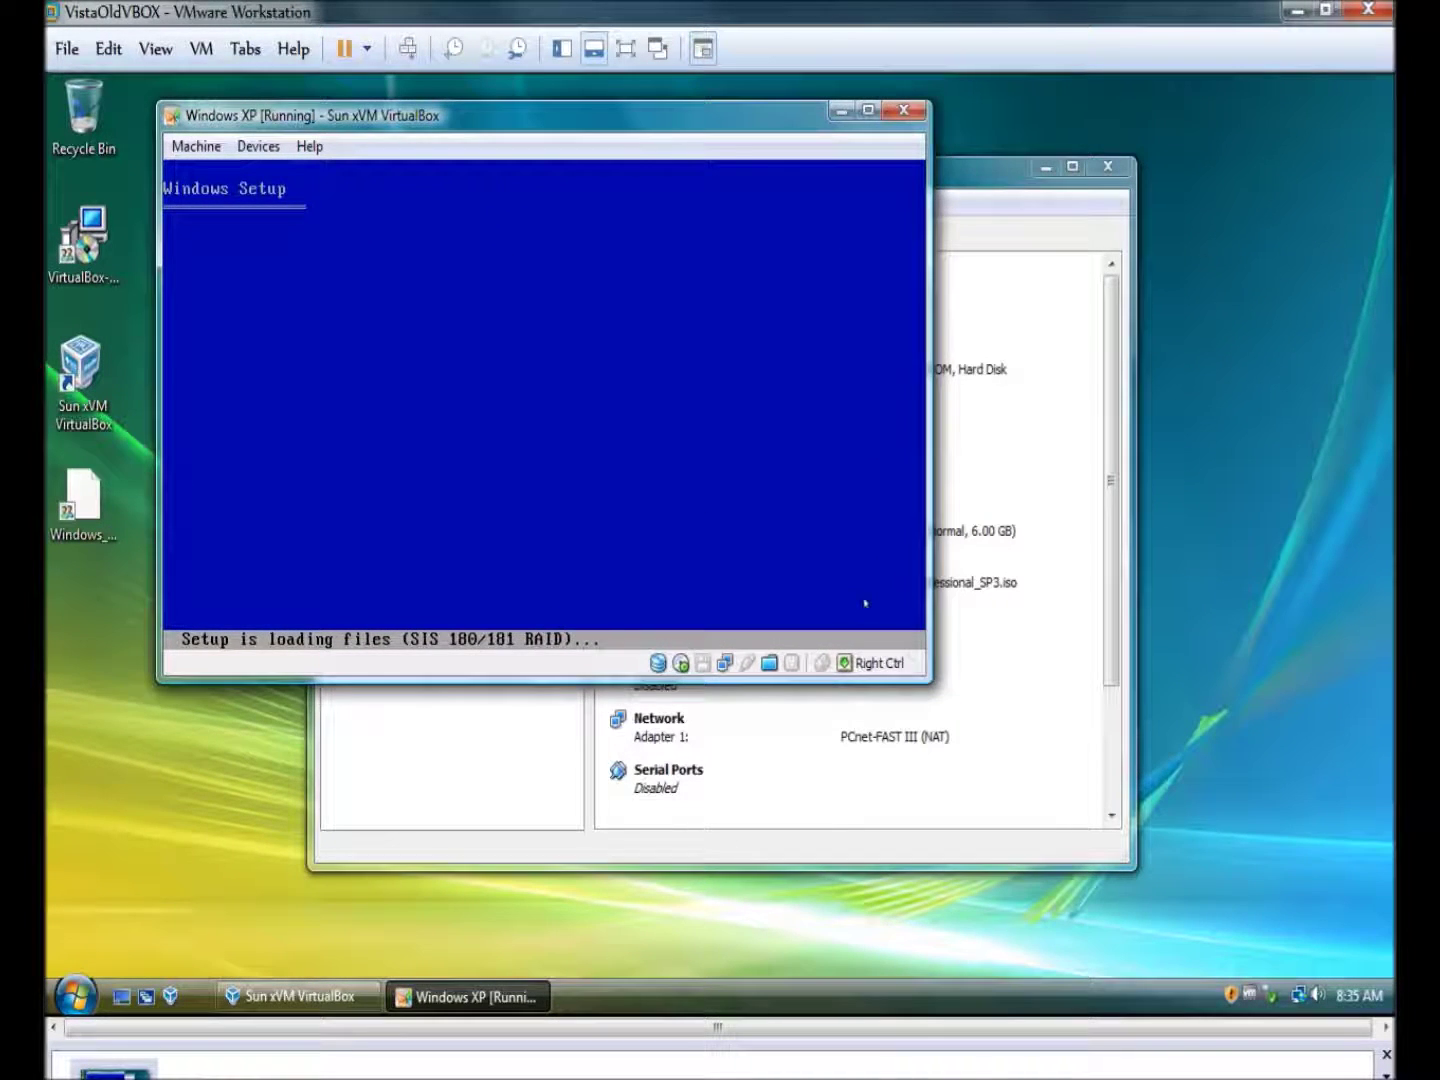
{"action": "left_click_drag", "start_coordinate": [930, 682], "coordinate": [1332, 904]}
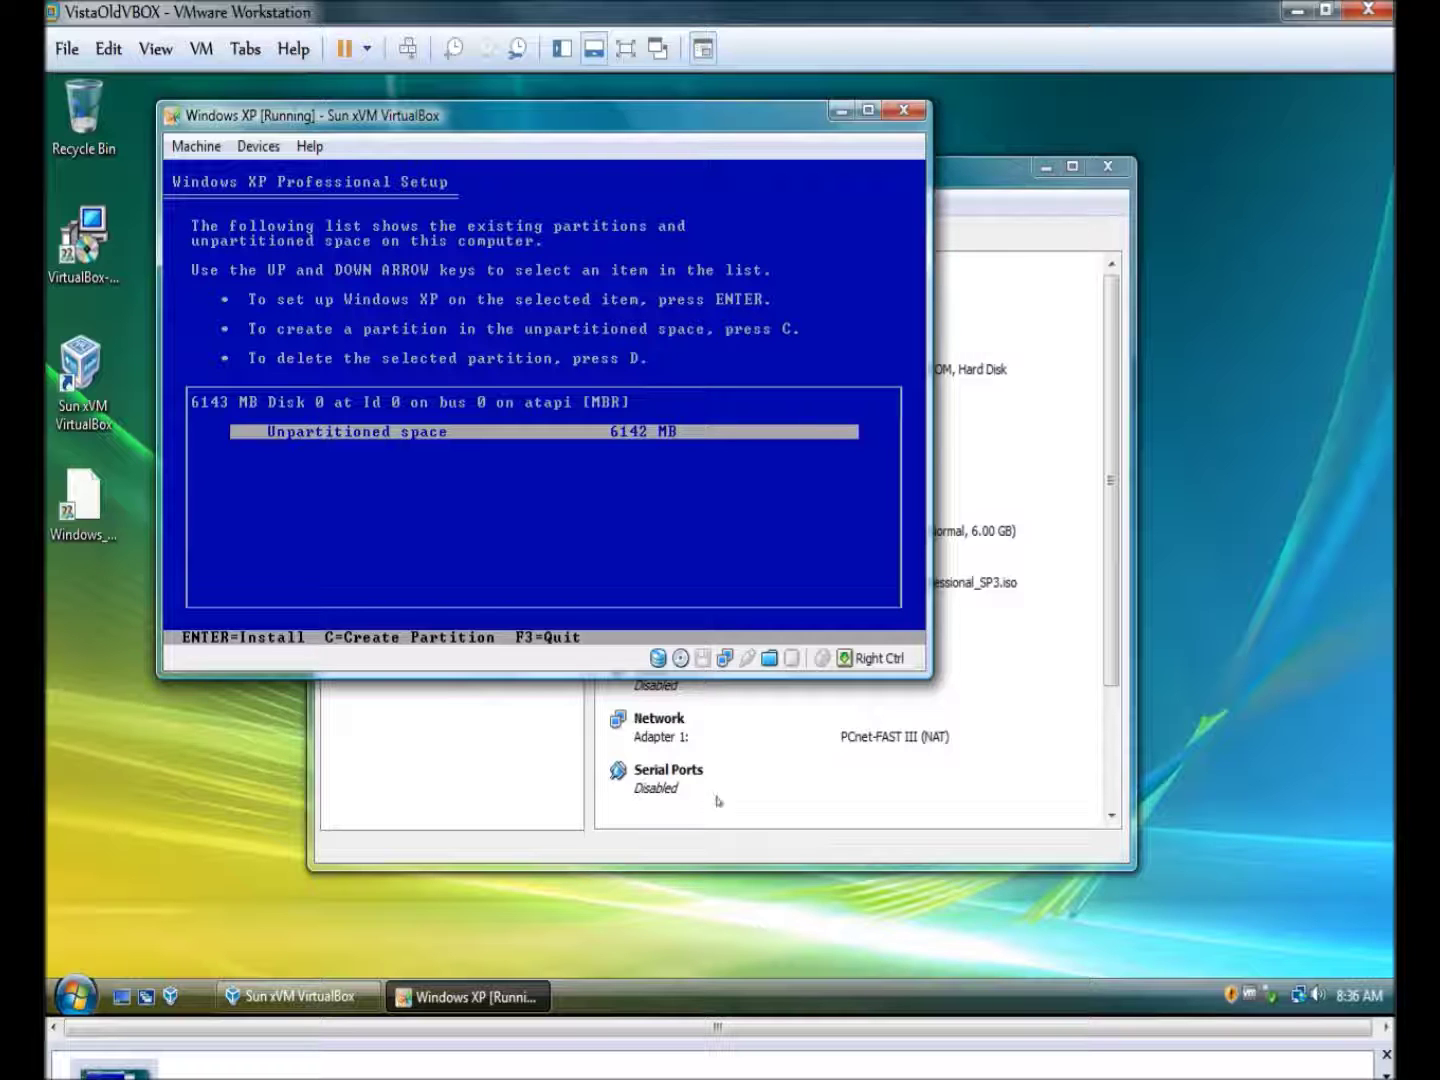
Step: Capture the mouse and keyboard in the virtual machine and choose the unpartitioned space for the Windows XP installation
{"action": "left_click", "coordinate": [627, 556]}
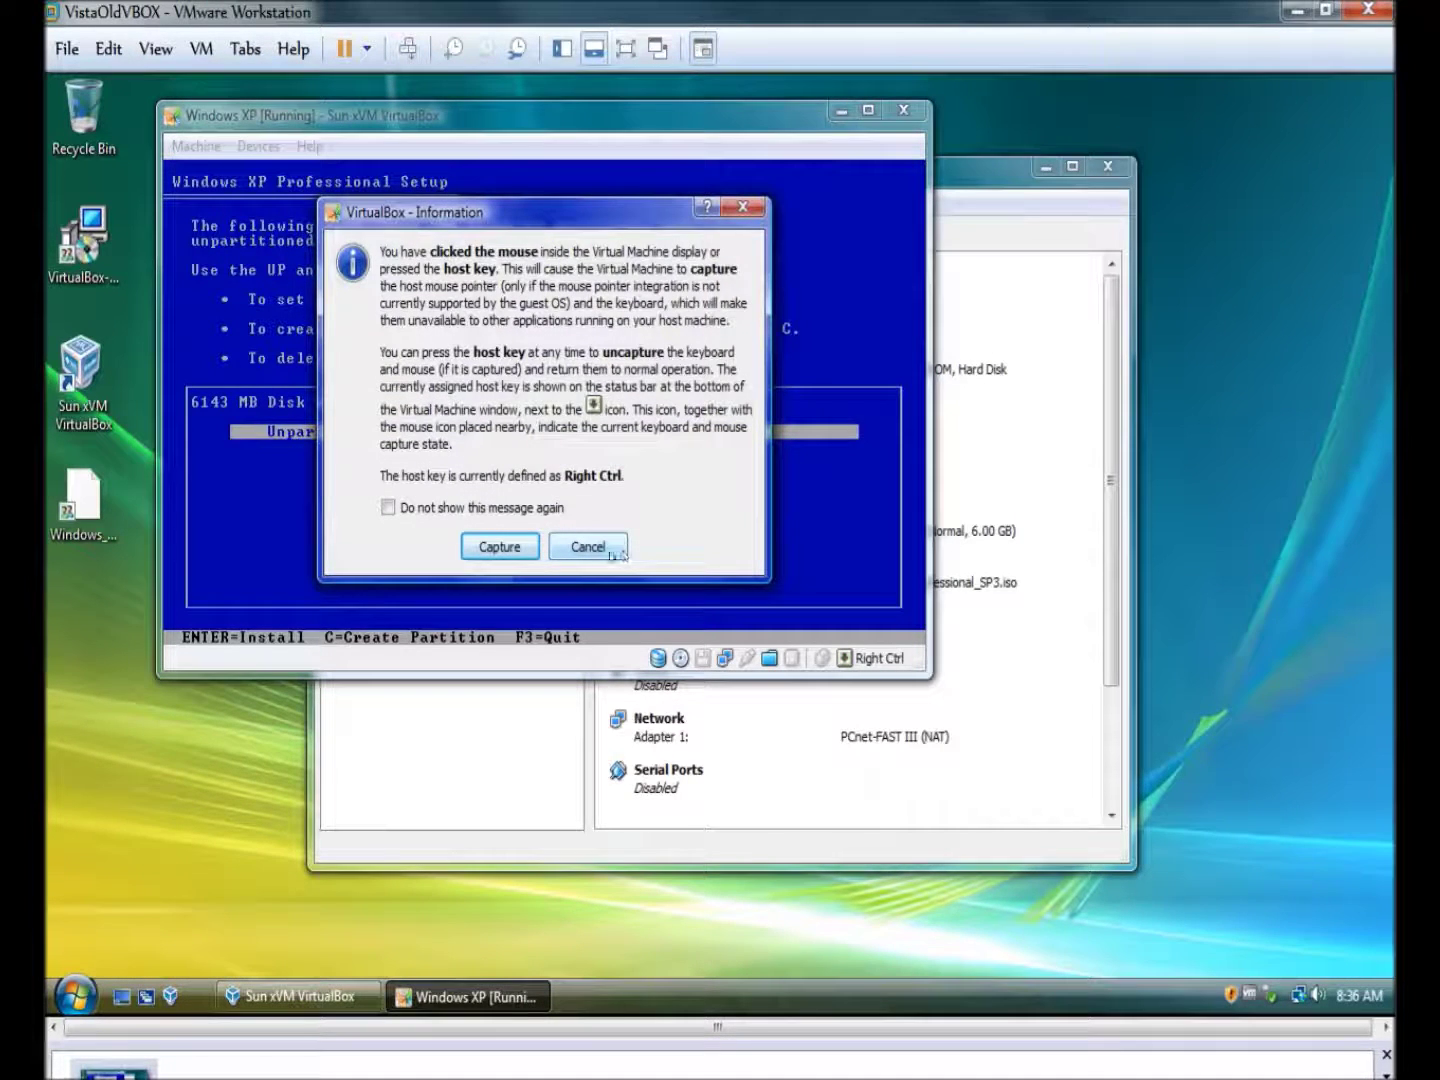
{"action": "left_click", "coordinate": [494, 540]}
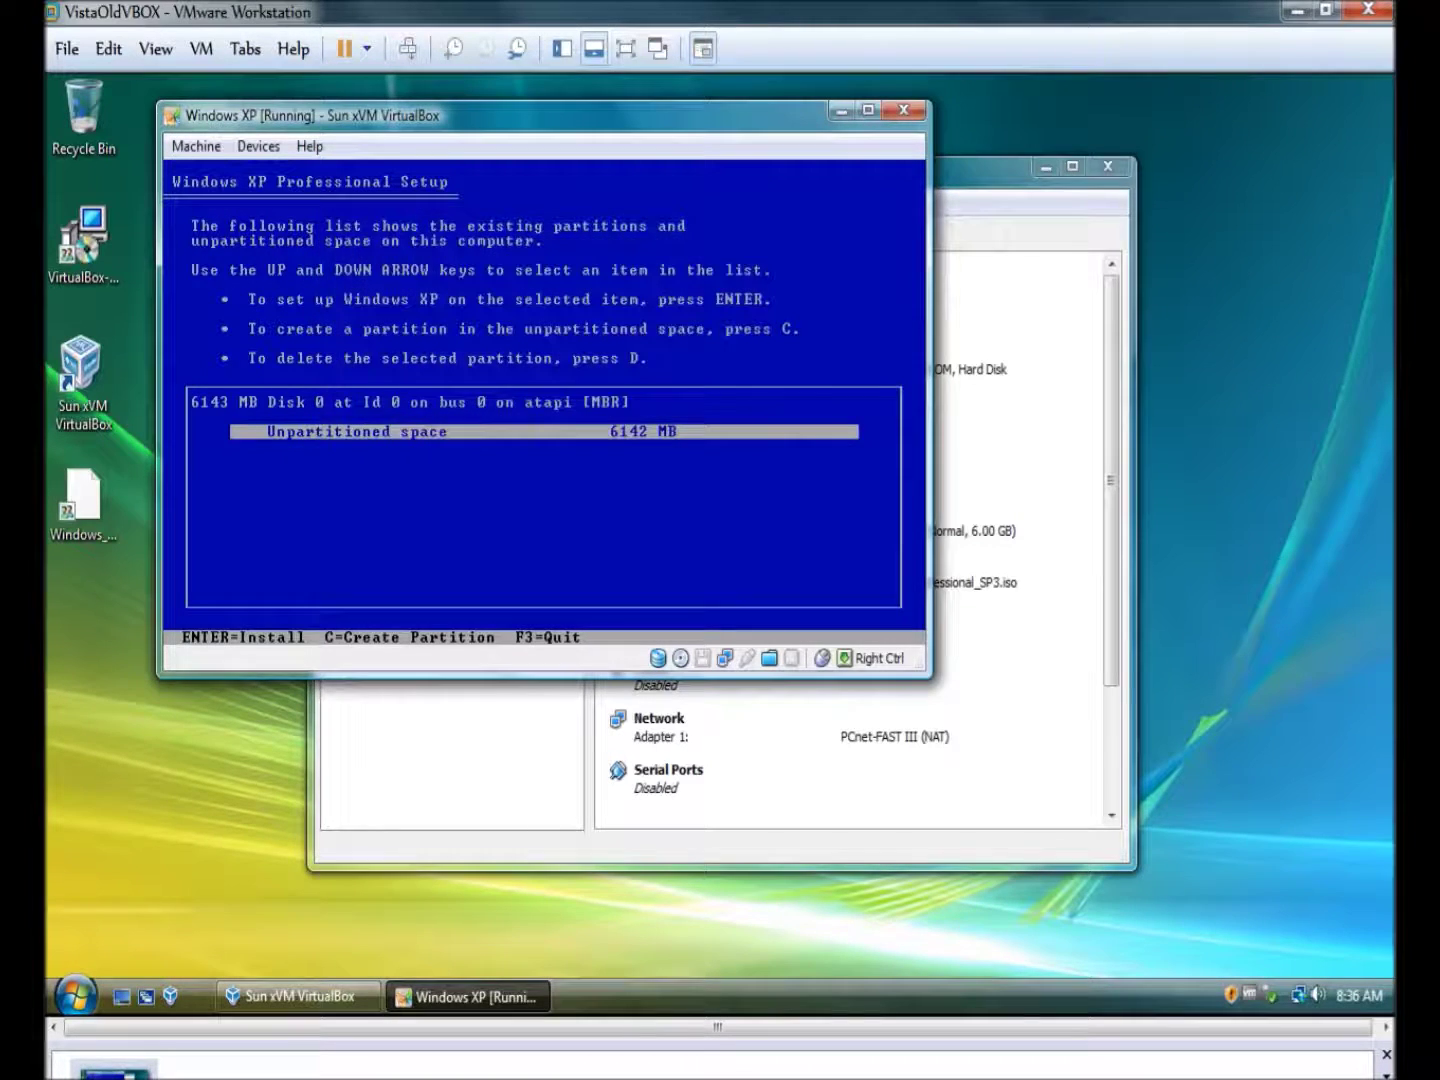
{"action": "key", "text": "Return"}
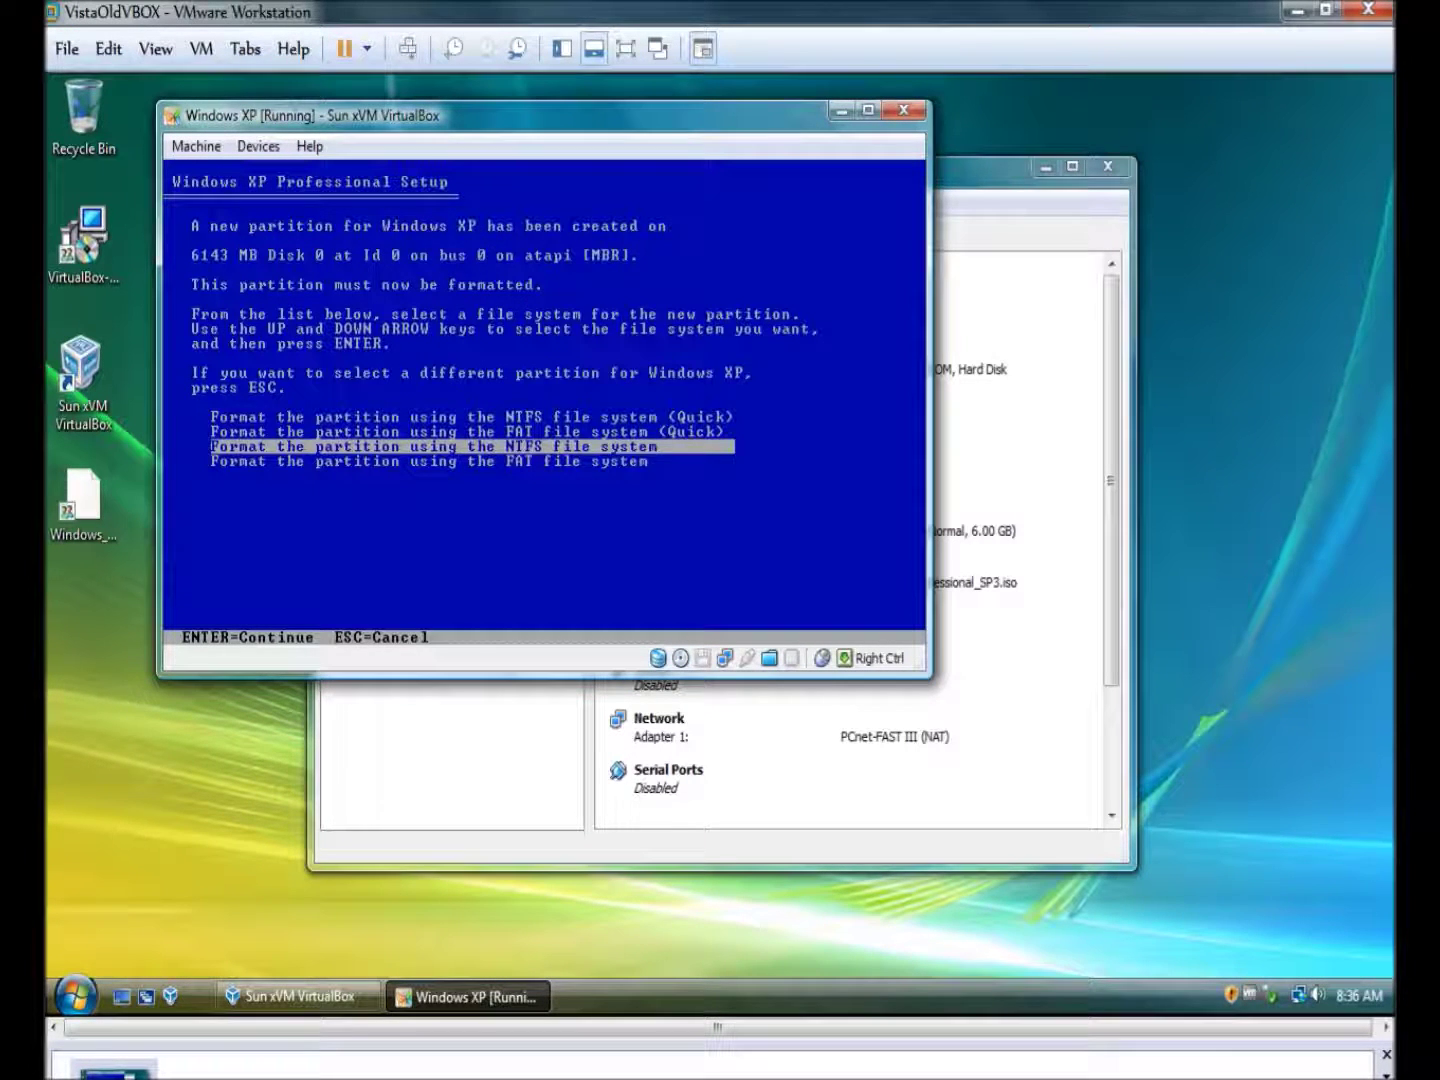
Step: Format the new partition using the NTFS file system (Quick) and release the captured input from the virtual machine
{"action": "key", "text": "Up"}
{"action": "key", "text": "Up"}
{"action": "key", "text": "Return"}
{"action": "key", "text": "Control_R"}
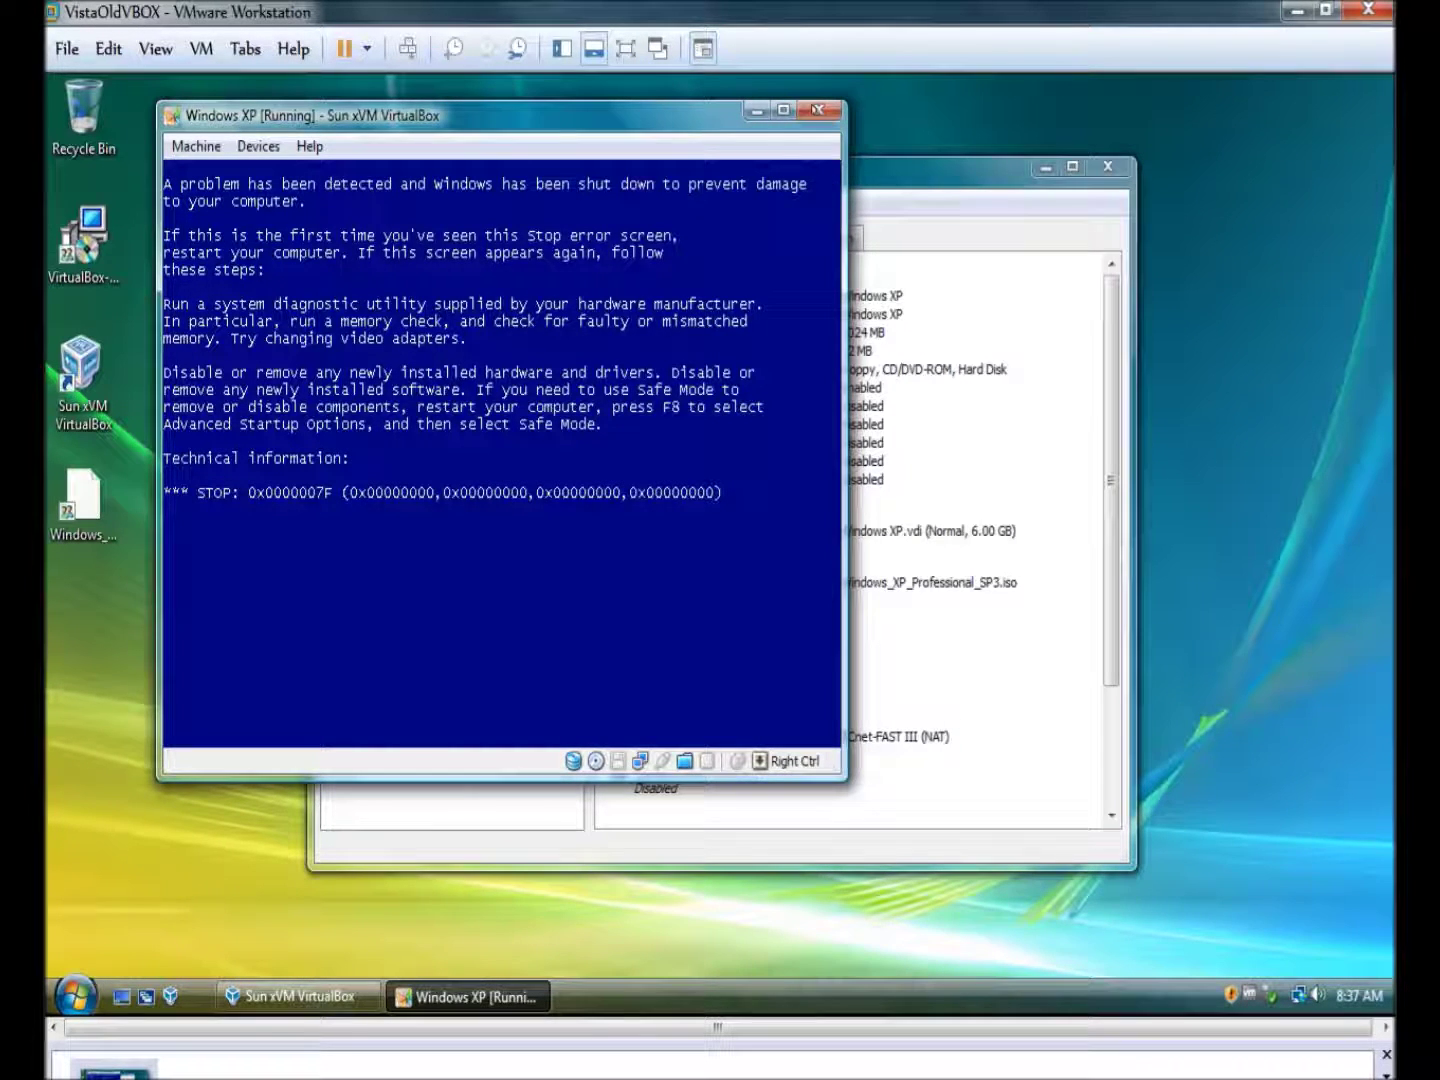
Step: Power off the crashed Windows XP virtual machine and close its window
{"action": "left_click", "coordinate": [819, 110]}
{"action": "left_click", "coordinate": [469, 461]}
{"action": "left_click", "coordinate": [390, 513]}
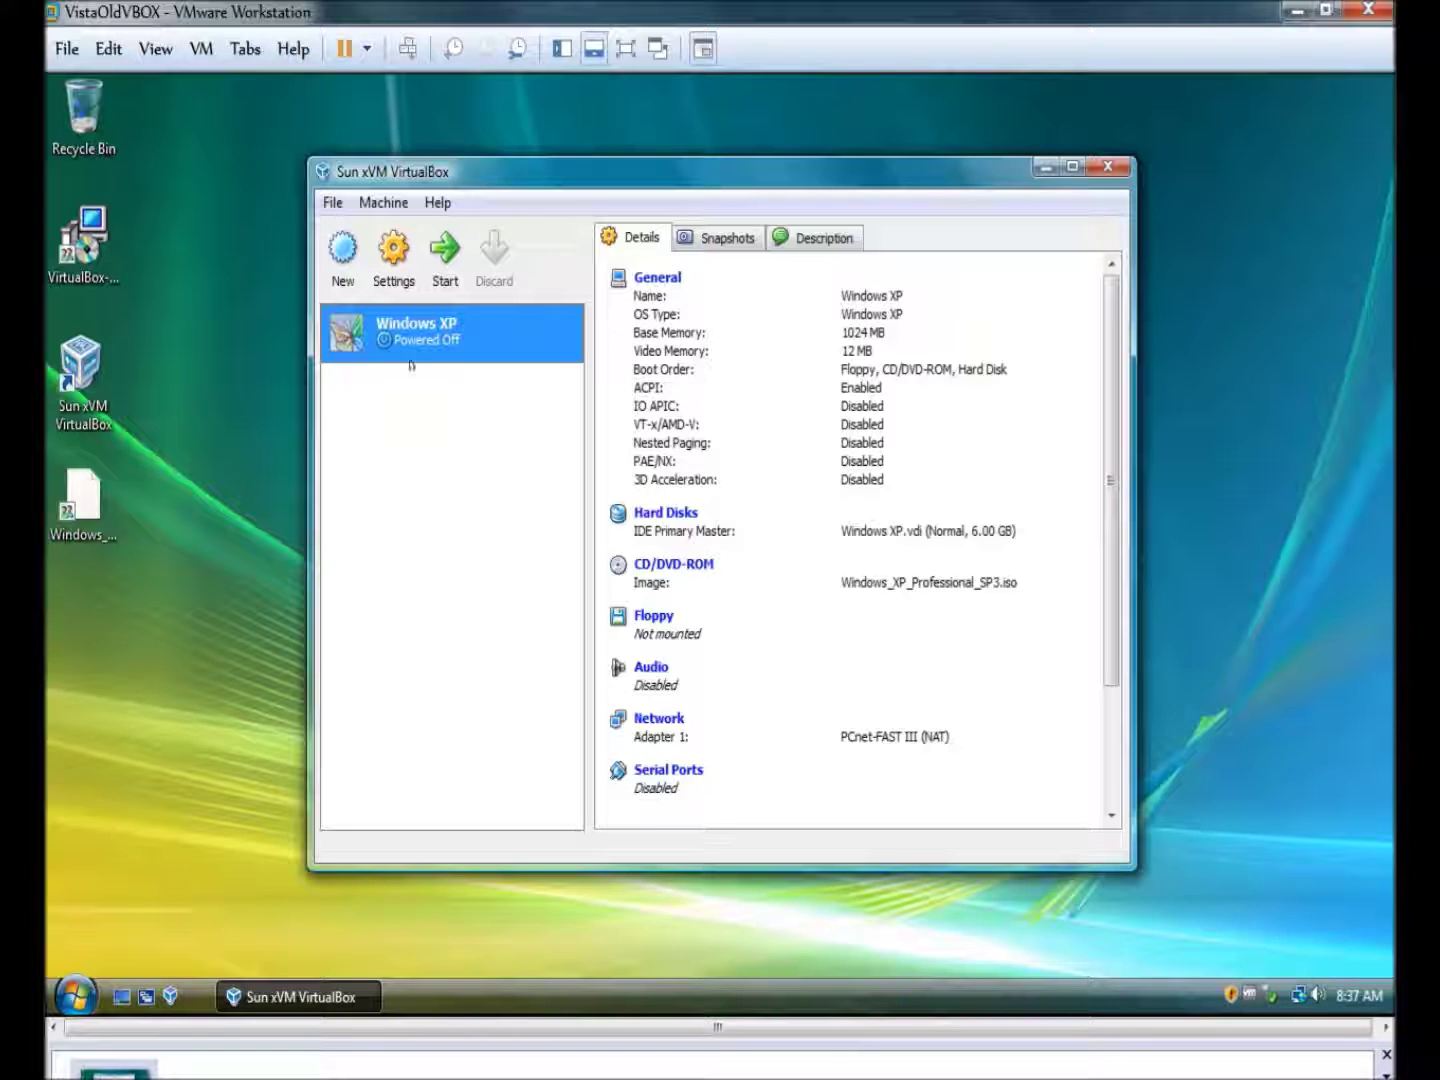
Step: Permanently delete the Windows XP virtual machine from VirtualBox
{"action": "right_click", "coordinate": [418, 318]}
{"action": "left_click", "coordinate": [431, 365]}
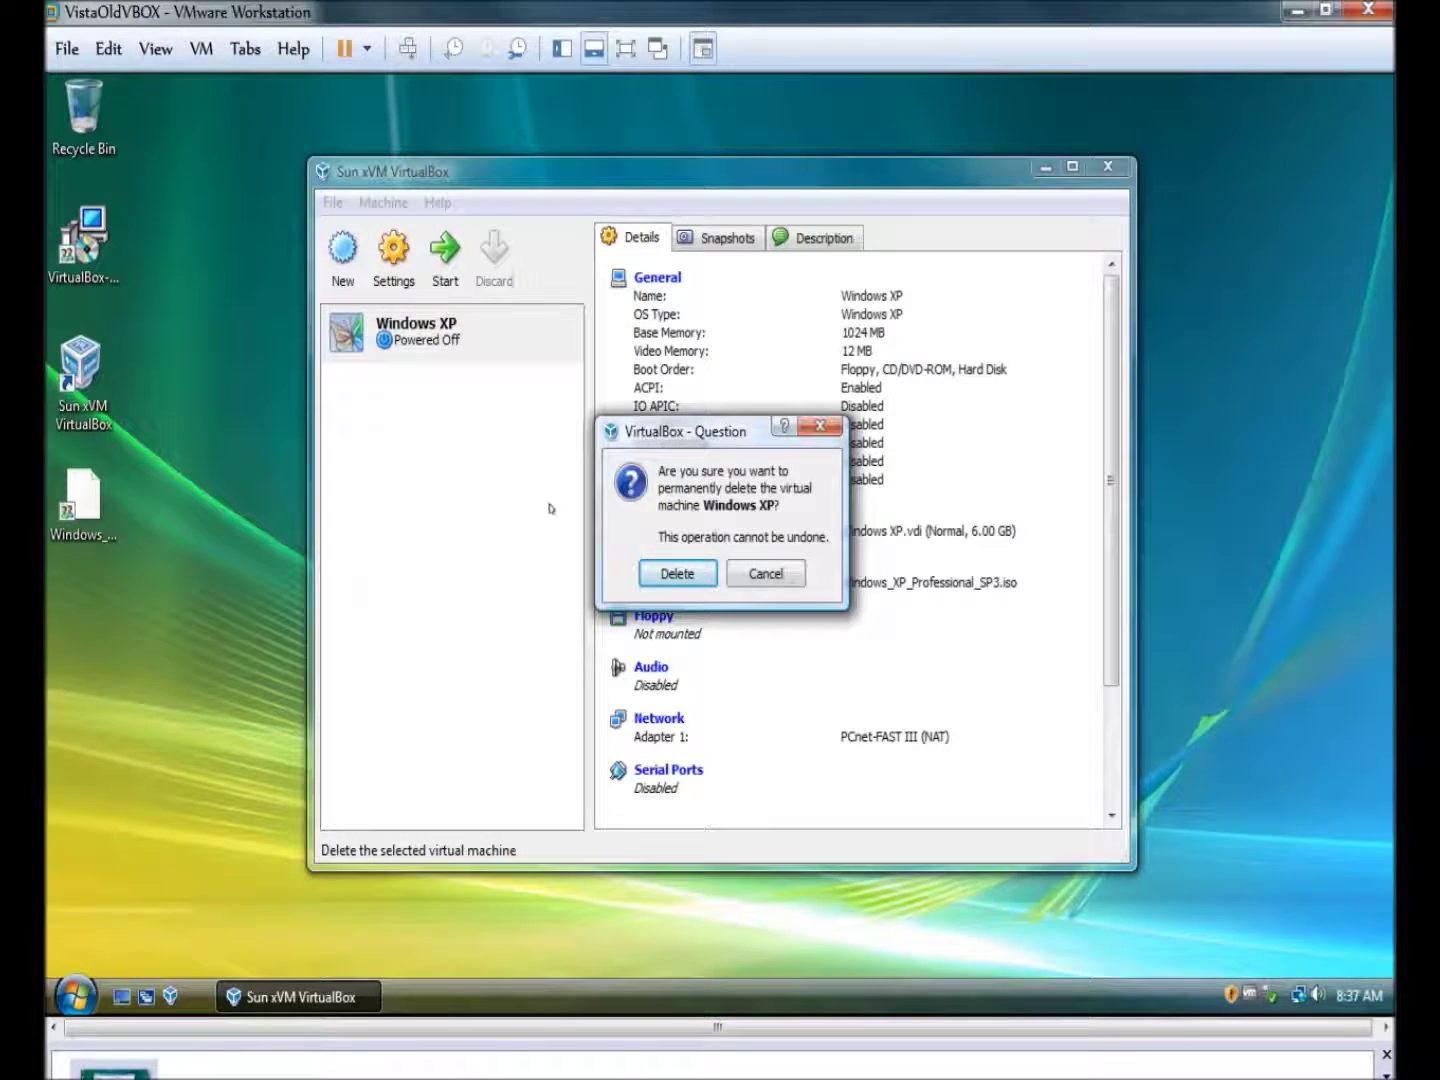
{"action": "left_click", "coordinate": [671, 572]}
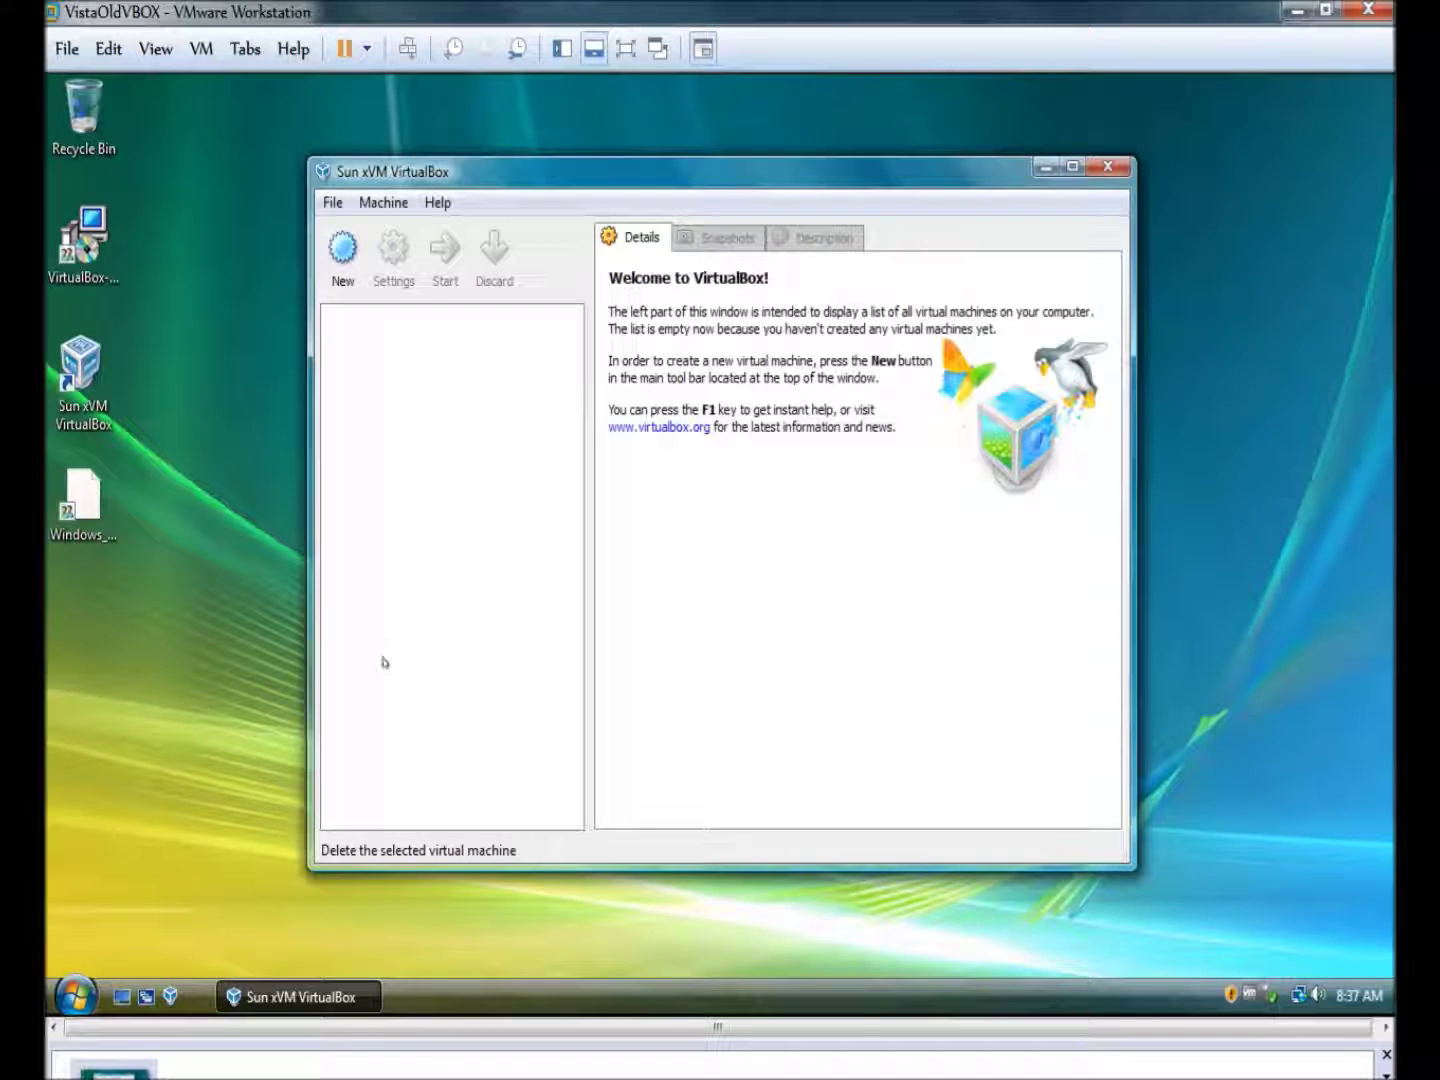
{"action": "left_click", "coordinate": [342, 252]}
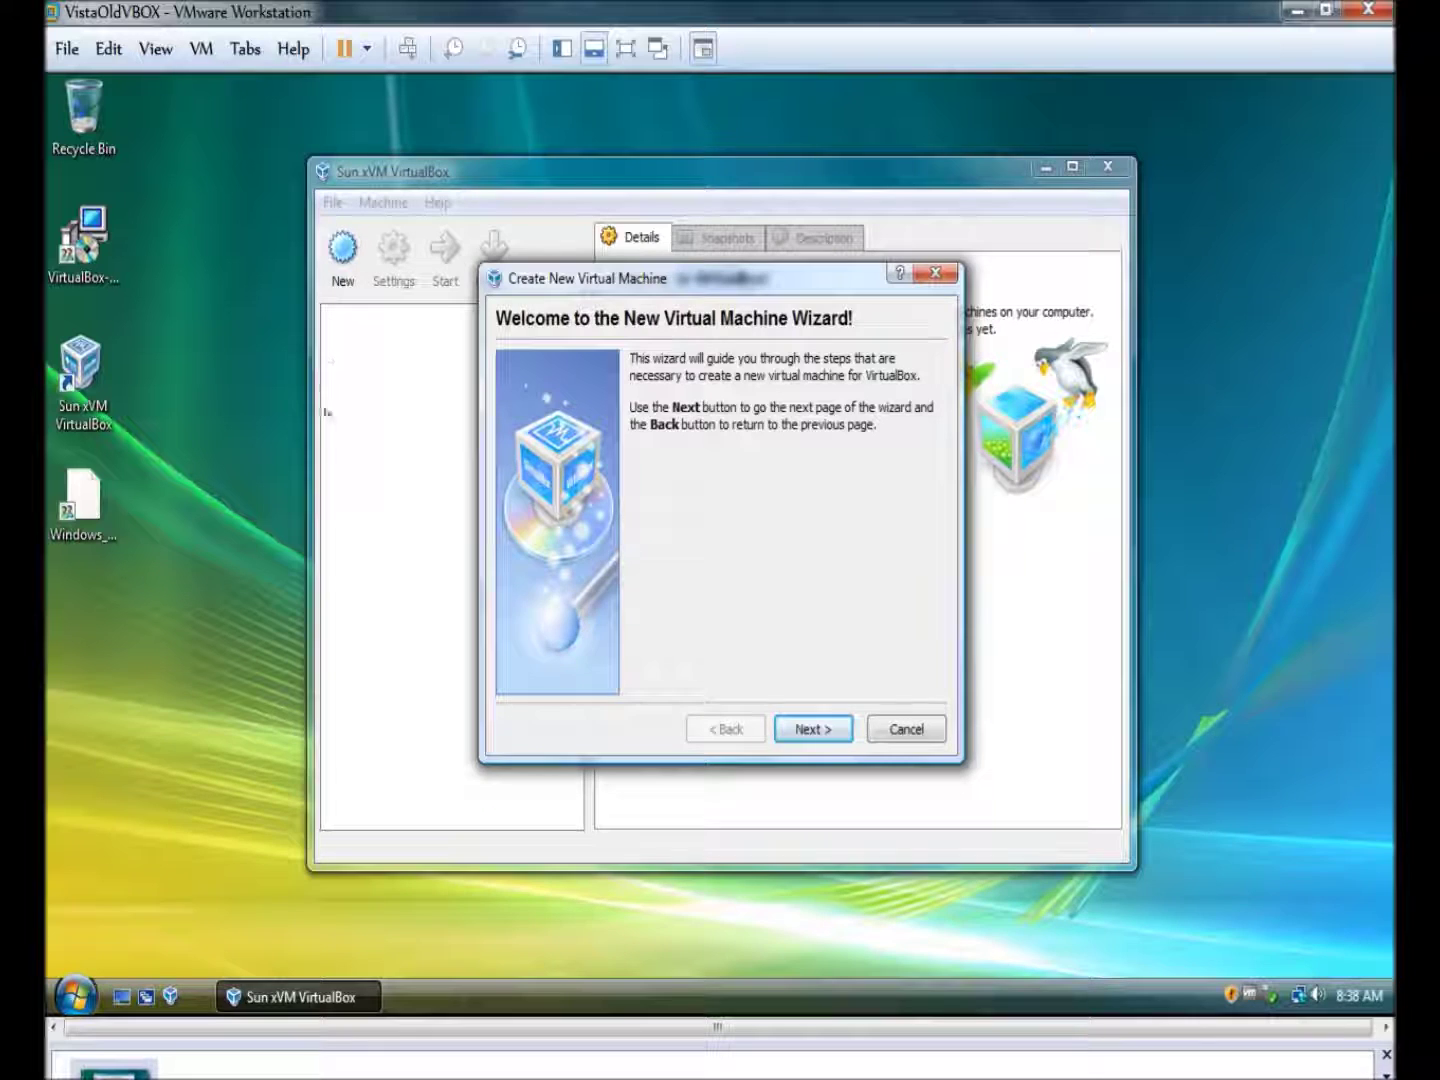
{"action": "left_click", "coordinate": [812, 740]}
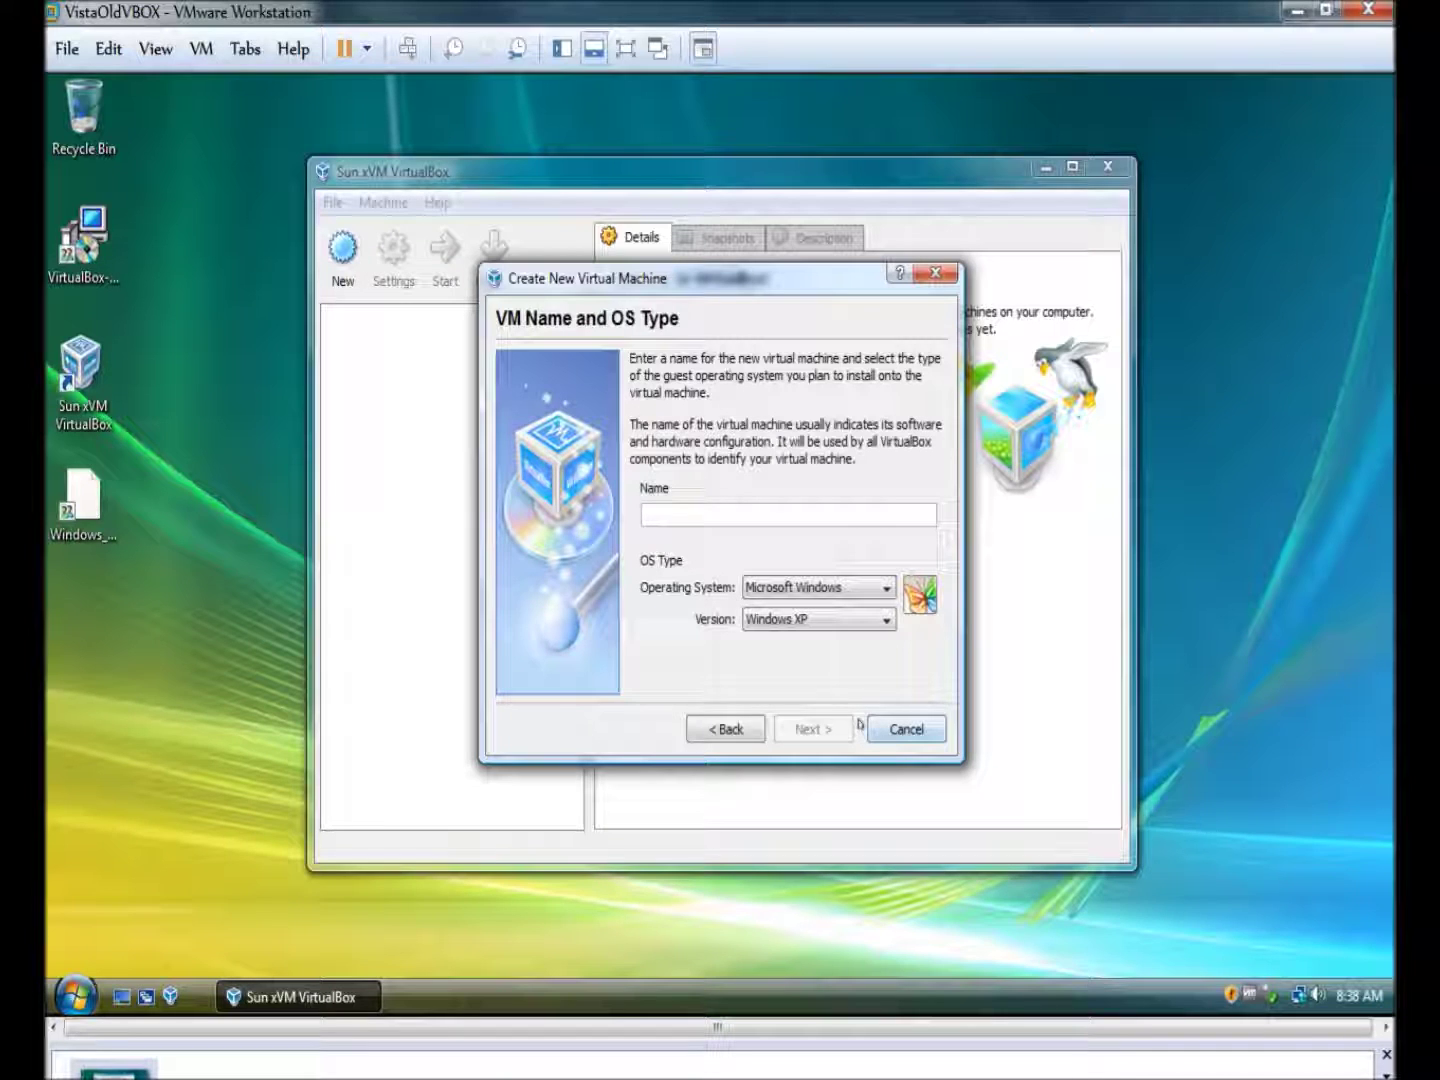
{"action": "left_click", "coordinate": [884, 731]}
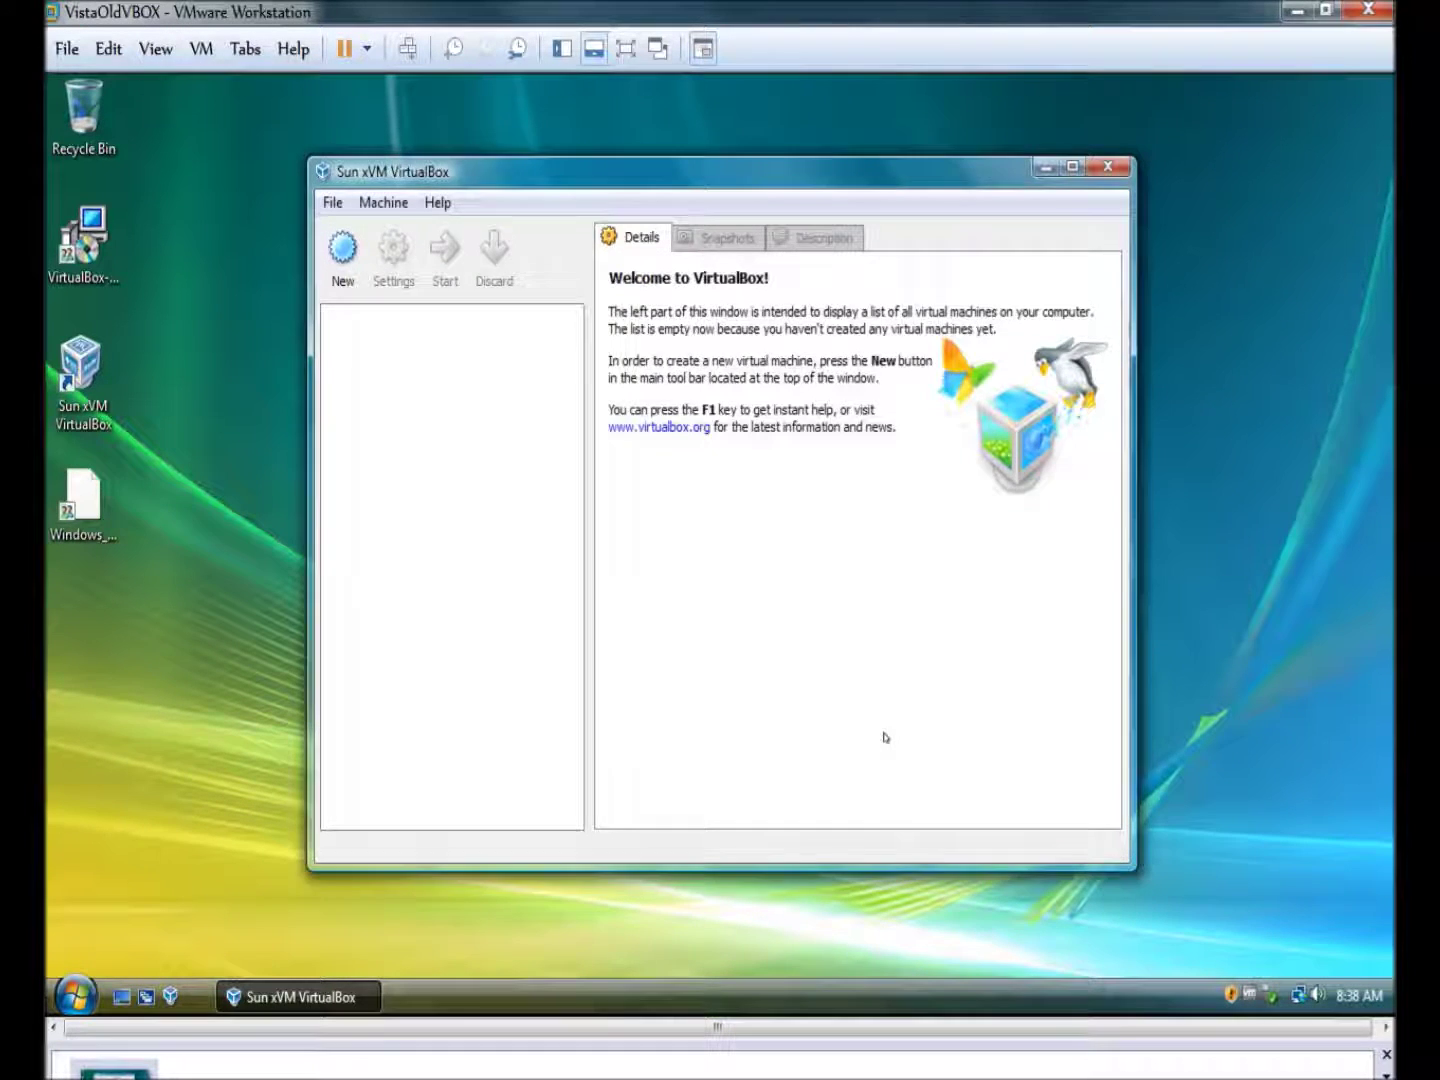